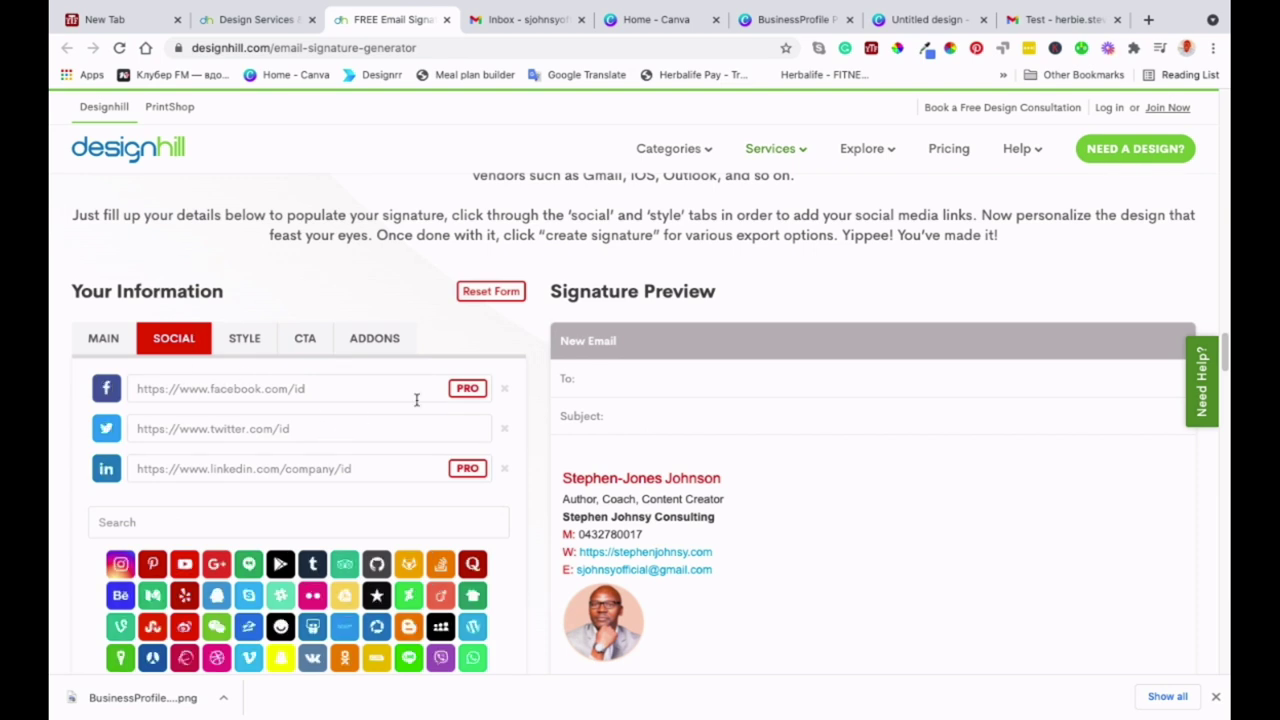
- Remove the LinkedIn and Facebook links and add Instagram and YouTube icons on the SOCIAL tab
{"action": "scroll", "coordinate": [319, 453], "scroll_direction": "down", "scroll_amount": 1}
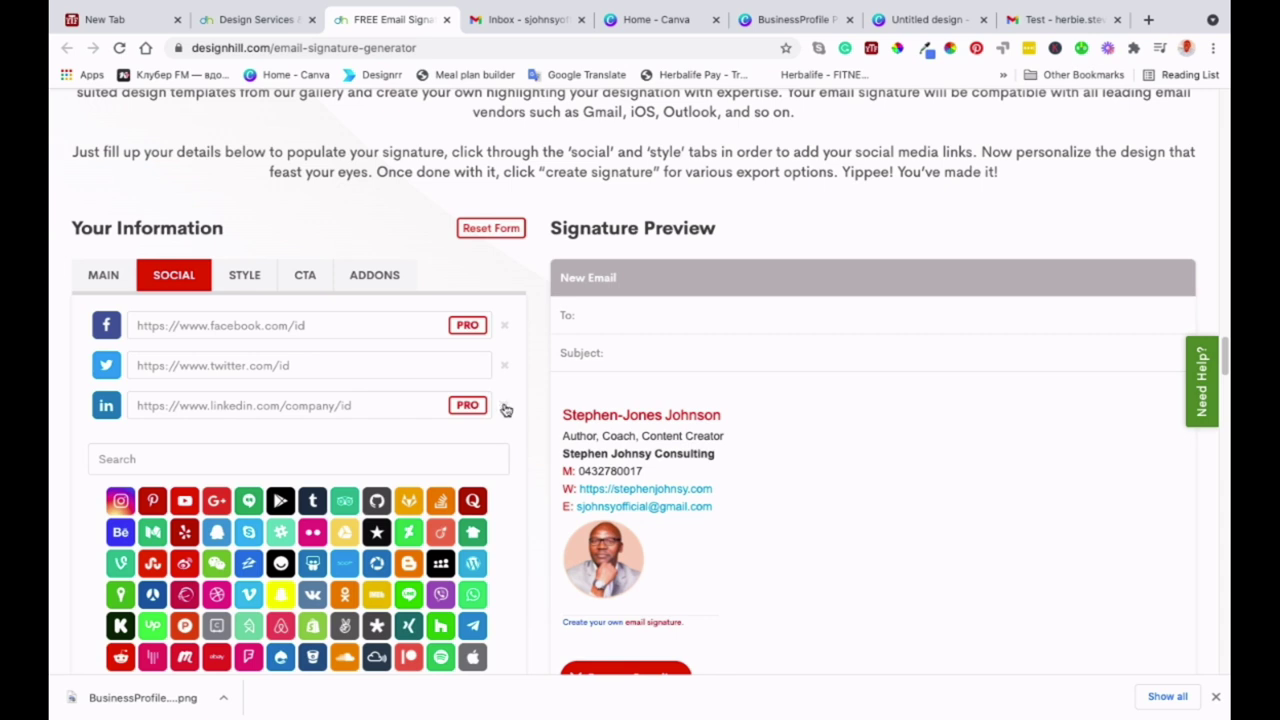
{"action": "left_click", "coordinate": [505, 408]}
{"action": "left_click", "coordinate": [505, 325]}
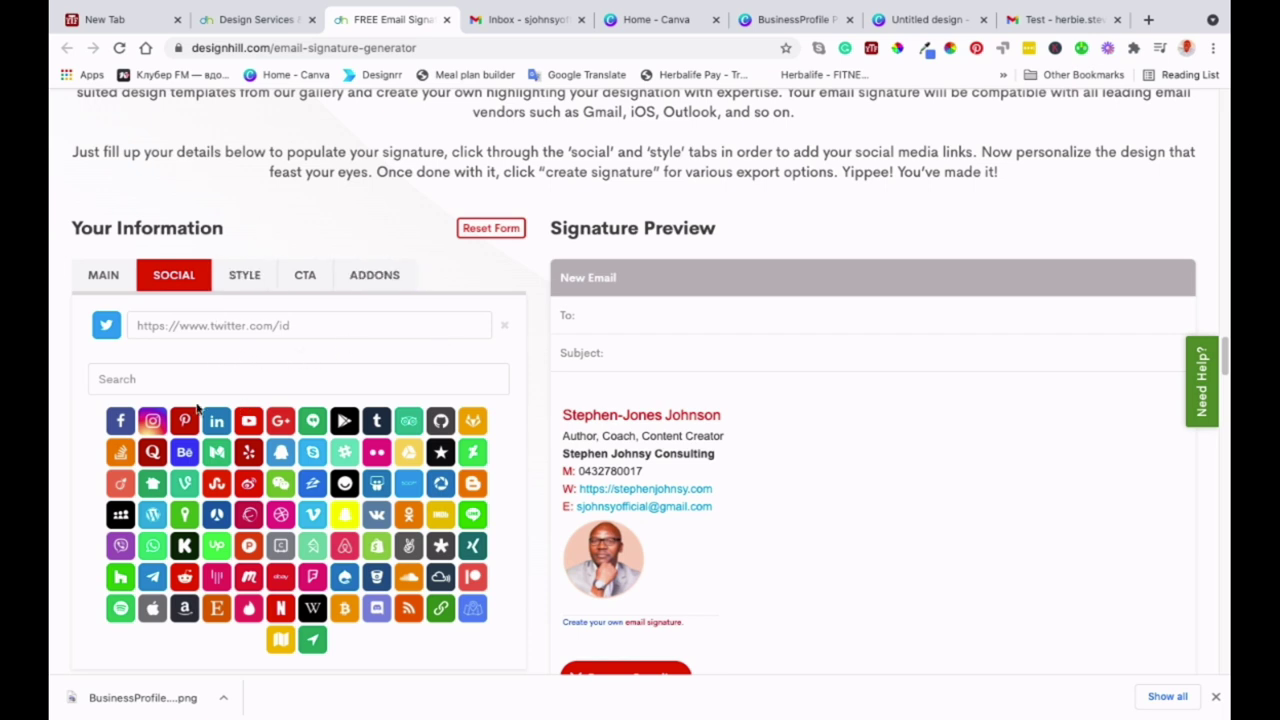
{"action": "left_click", "coordinate": [151, 421]}
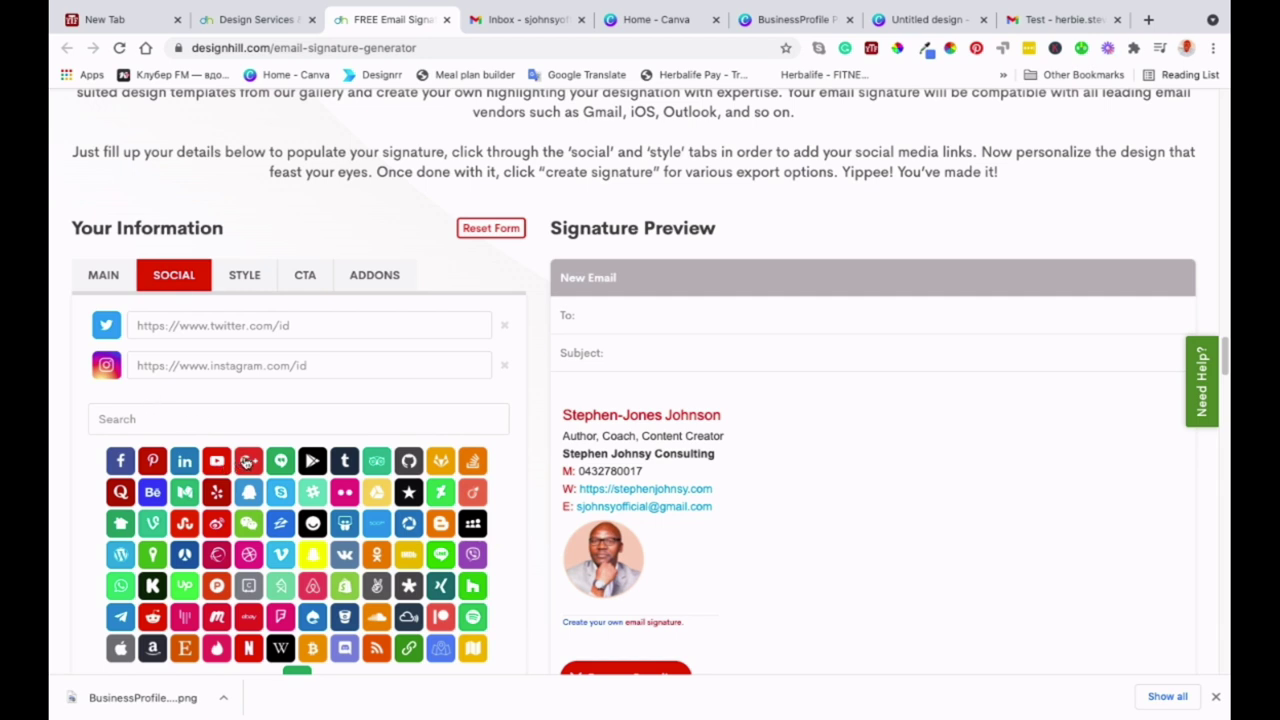
{"action": "left_click", "coordinate": [217, 462]}
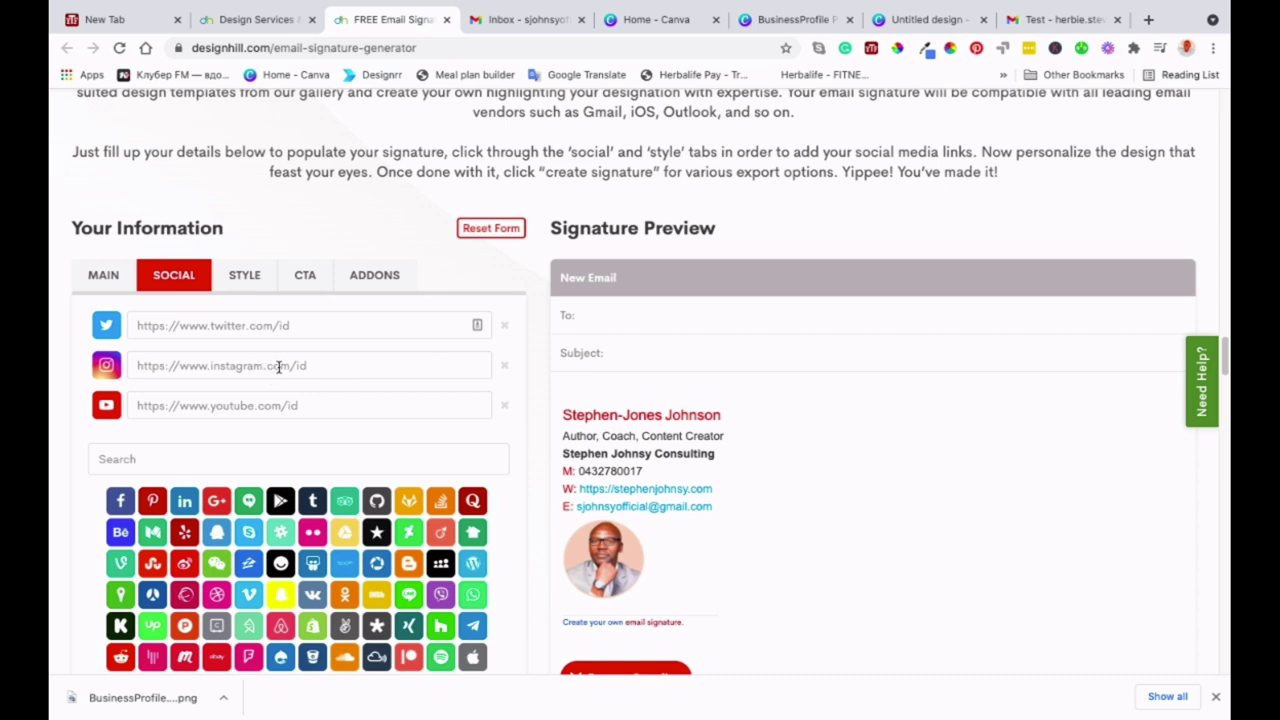
- Enter the Instagram profile URL and paste in the YouTube channel address
{"action": "type", "text": "https://"}
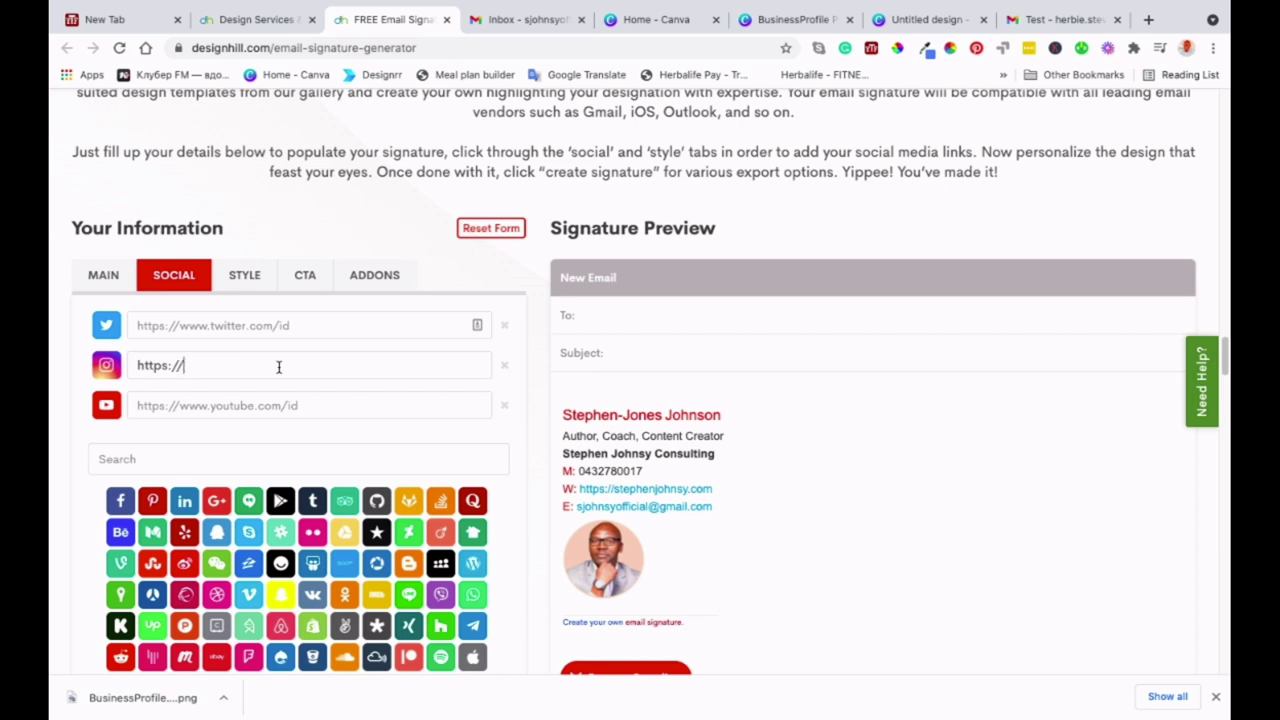
{"action": "type", "text": "intagram.com/stephe"}
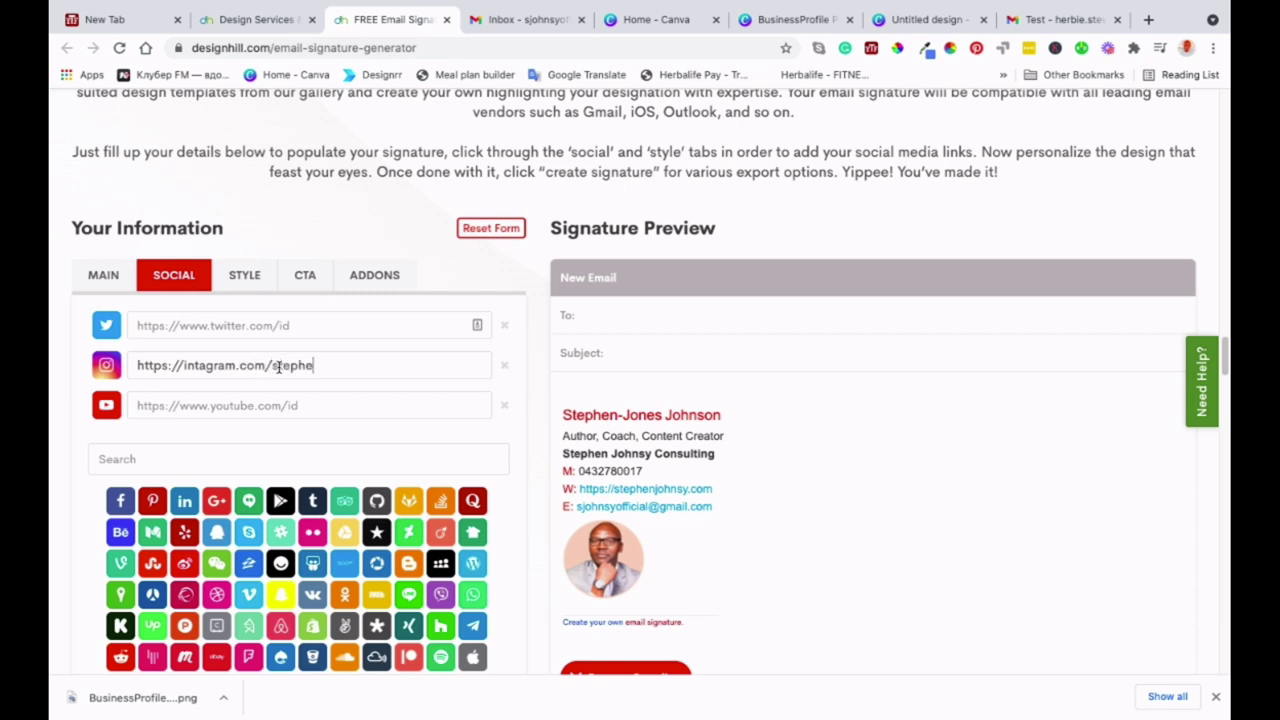
{"action": "type", "text": "njohnsyy"}
{"action": "left_click", "coordinate": [312, 406]}
{"action": "type", "text": "https://youtube.com/stephen.johnsy/c/"}
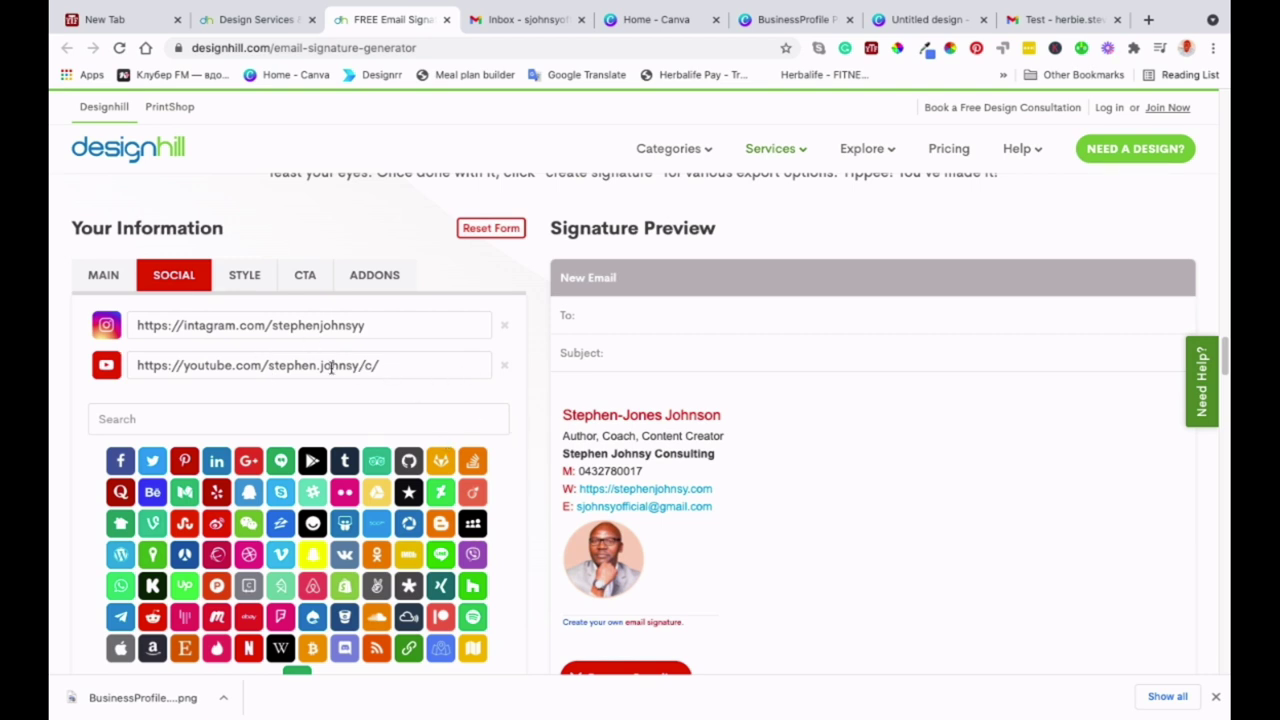
{"action": "scroll", "coordinate": [64, 477], "scroll_direction": "down", "scroll_amount": 1}
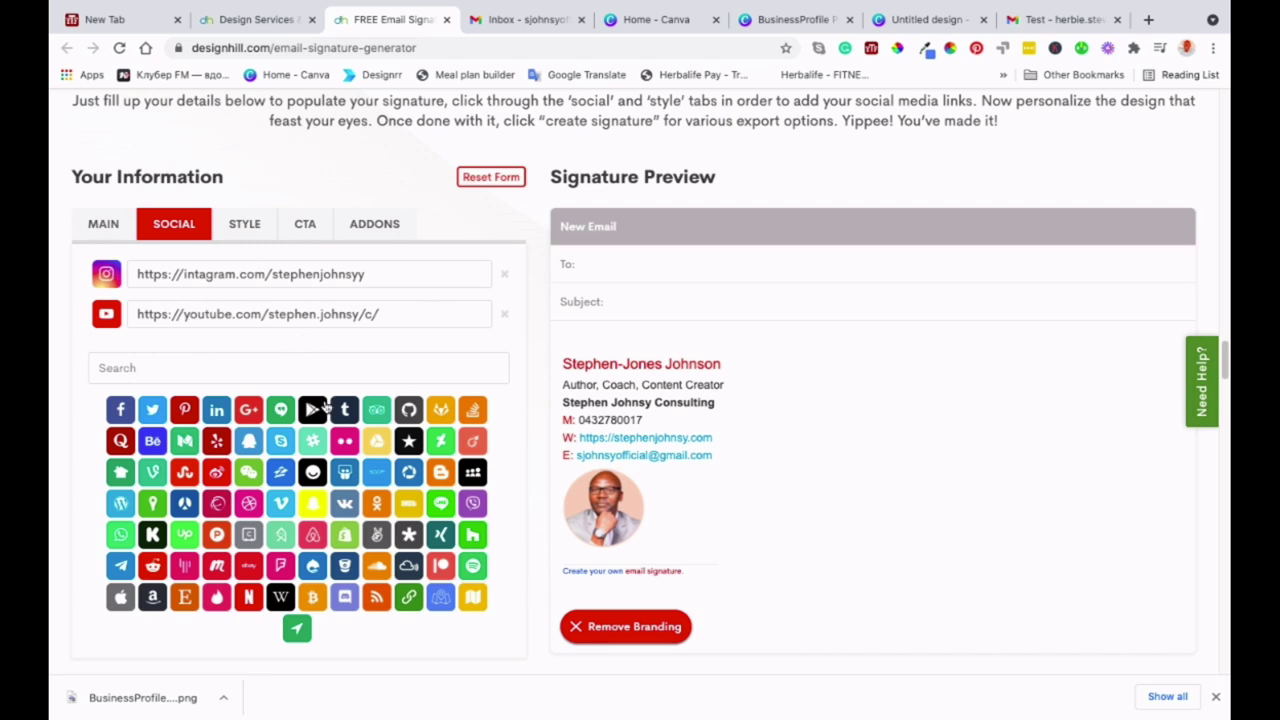
{"action": "scroll", "coordinate": [326, 407], "scroll_direction": "down", "scroll_amount": 4}
{"action": "scroll", "coordinate": [326, 407], "scroll_direction": "up", "scroll_amount": 5}
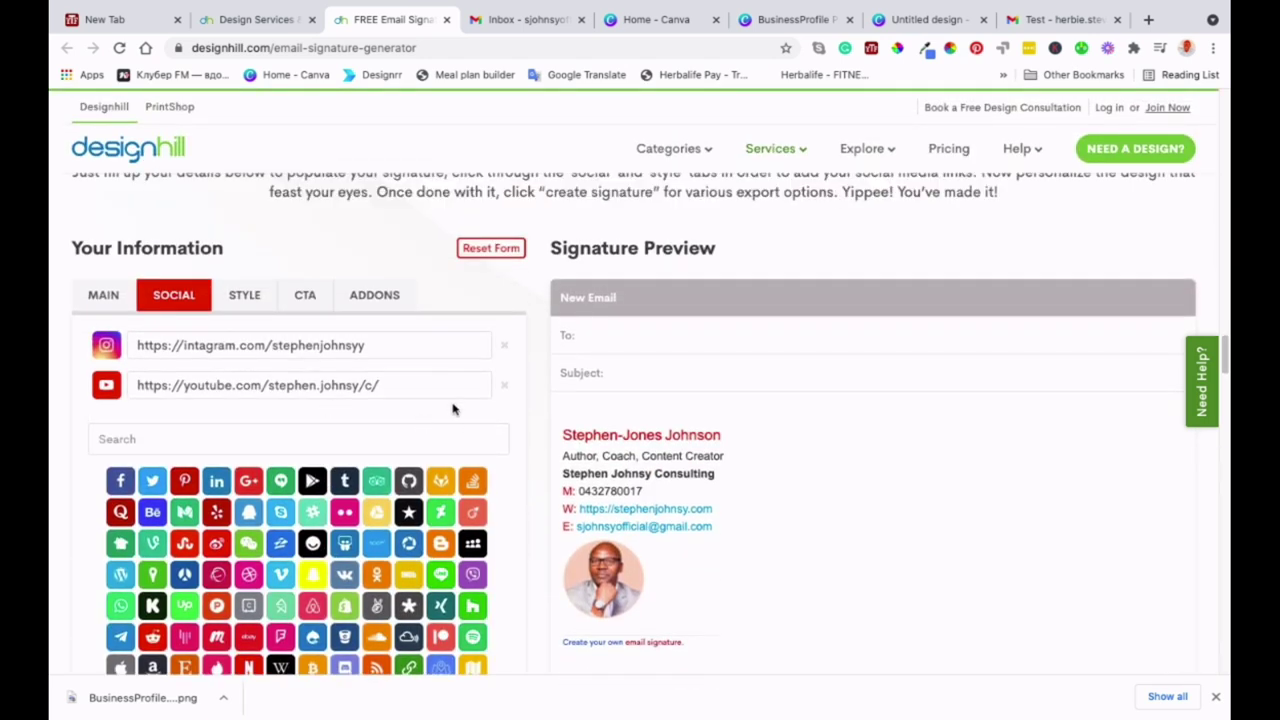
- On the STYLE tab, pick the Classic - Image Top signature theme
{"action": "left_click", "coordinate": [246, 300]}
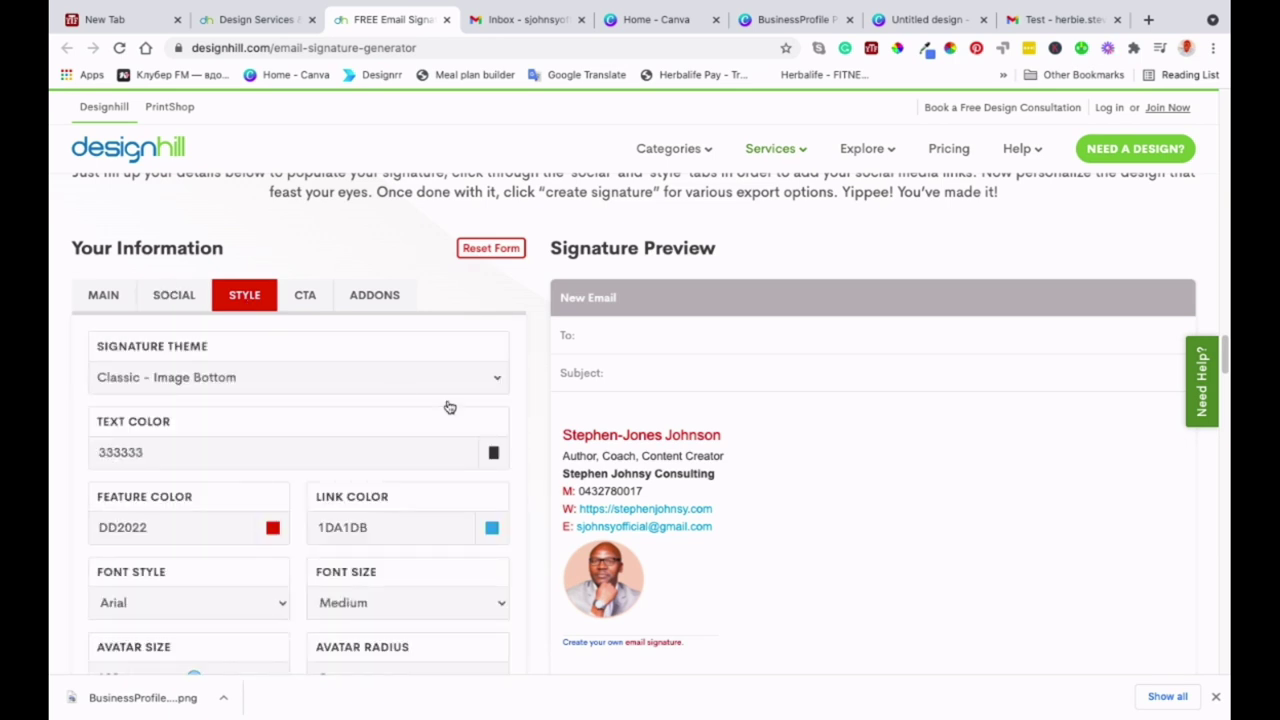
{"action": "scroll", "coordinate": [367, 425], "scroll_direction": "down", "scroll_amount": 3}
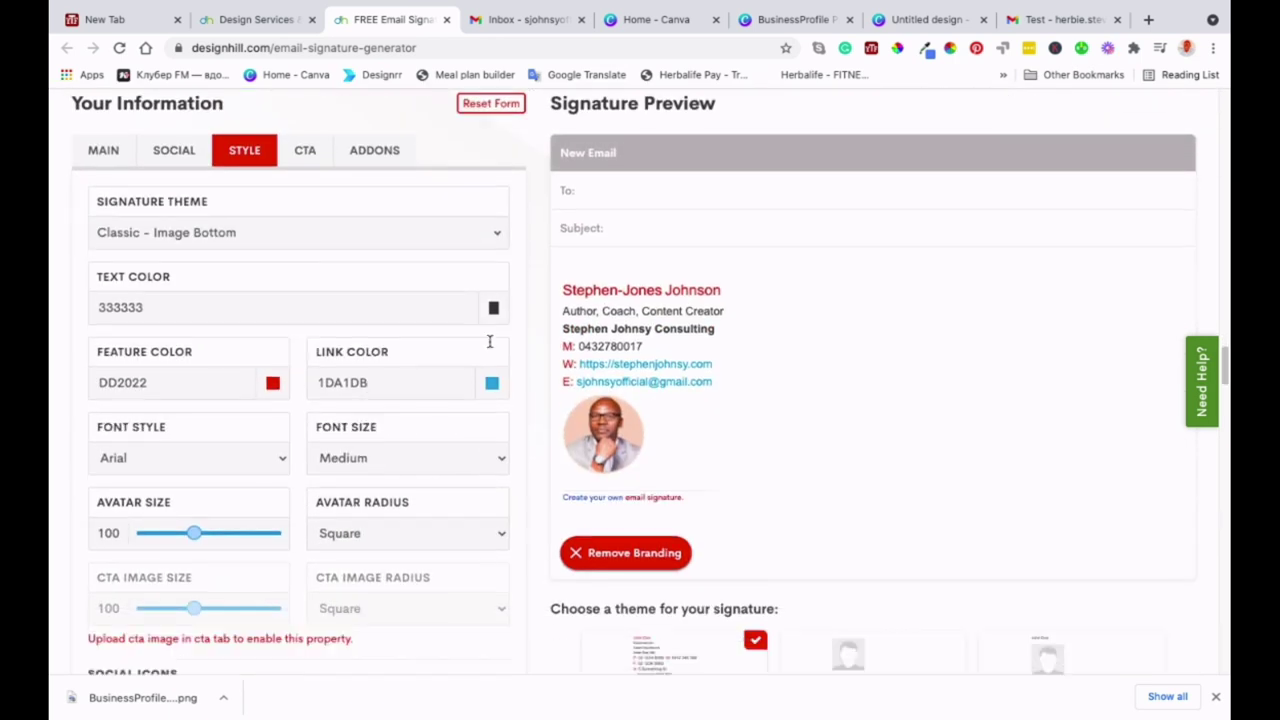
{"action": "scroll", "coordinate": [358, 227], "scroll_direction": "up", "scroll_amount": 2}
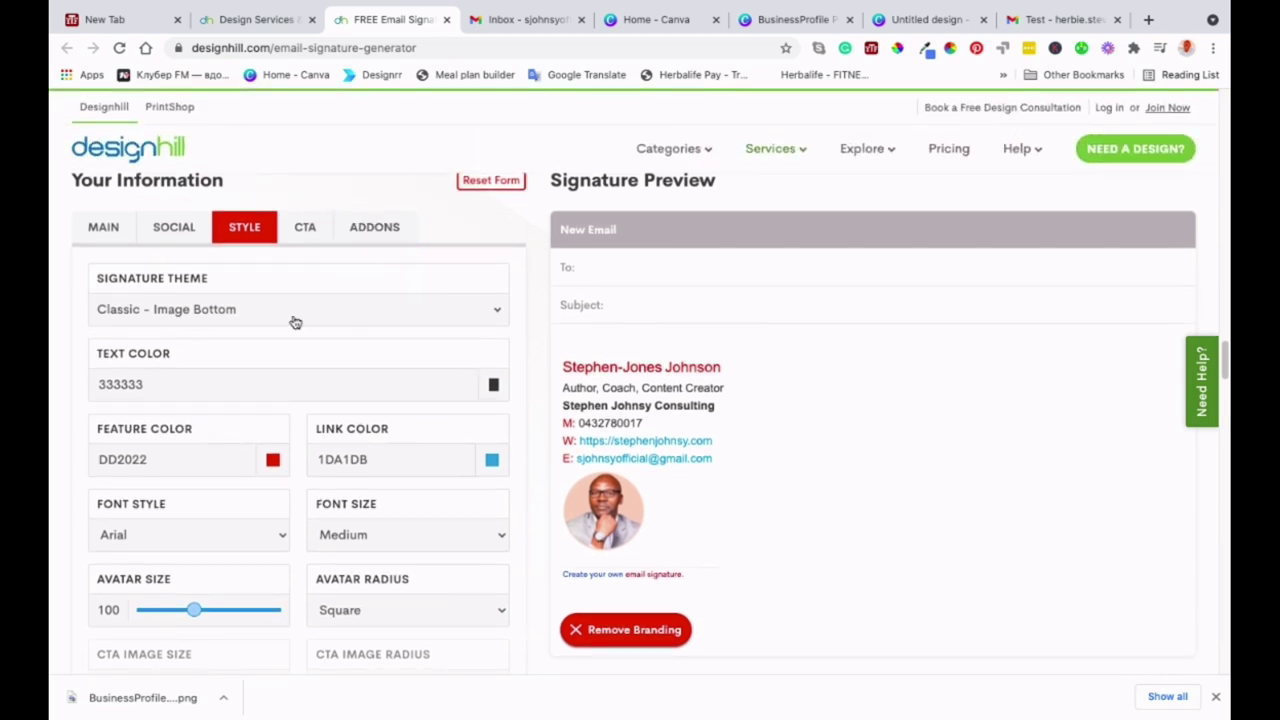
{"action": "left_click", "coordinate": [492, 314]}
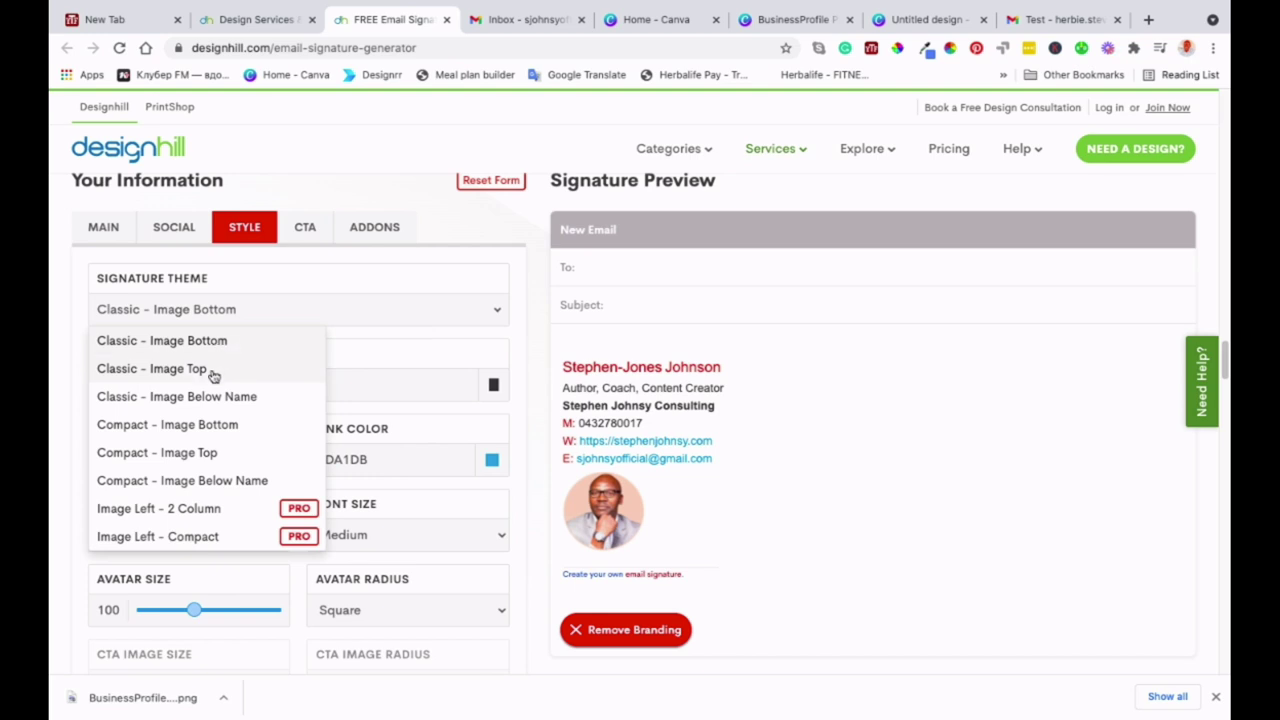
{"action": "left_click", "coordinate": [202, 370]}
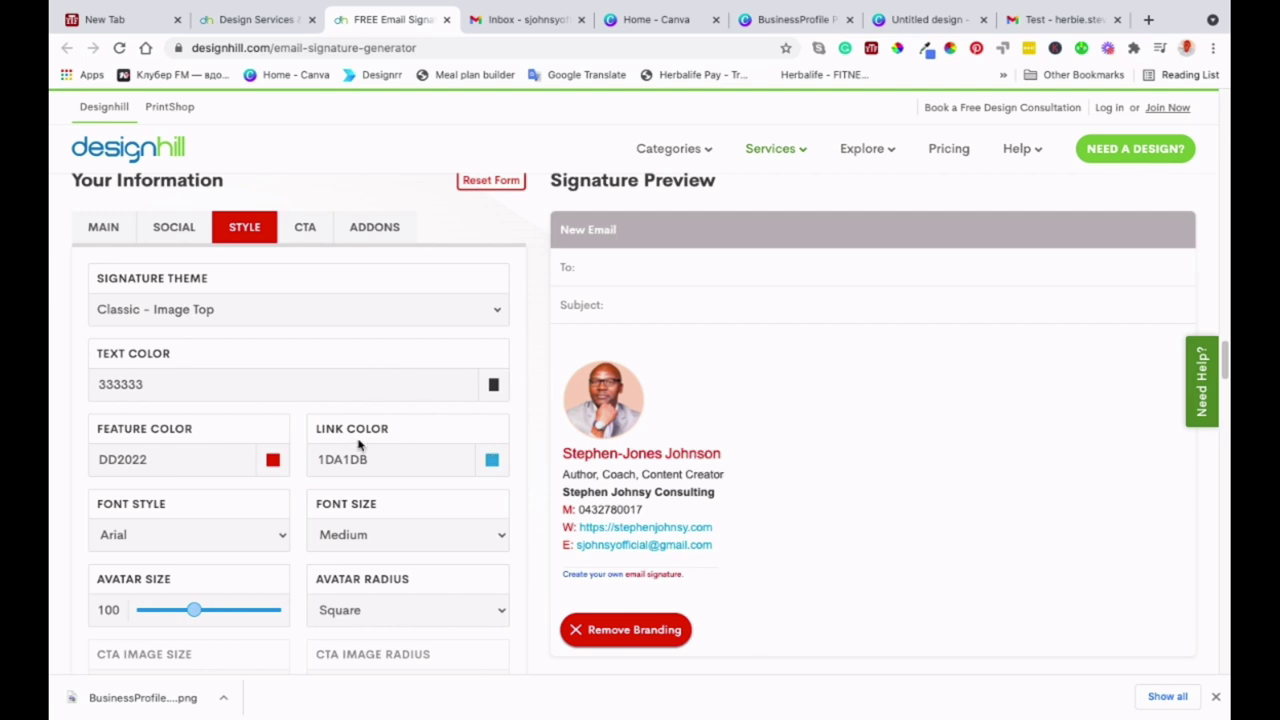
- Try the Image Left - 2 Column and Image Left - Compact themes, then return to Classic - Image Top
{"action": "scroll", "coordinate": [360, 443], "scroll_direction": "down", "scroll_amount": 1}
{"action": "left_click", "coordinate": [494, 266]}
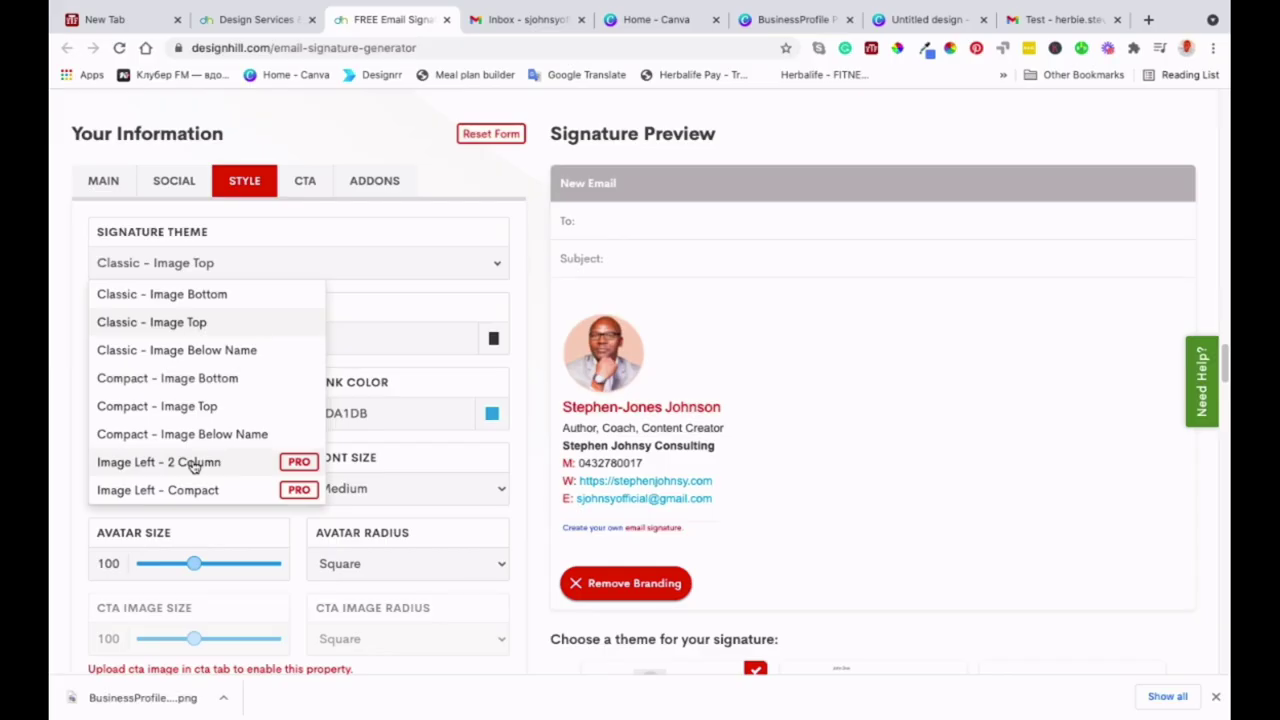
{"action": "left_click", "coordinate": [193, 466]}
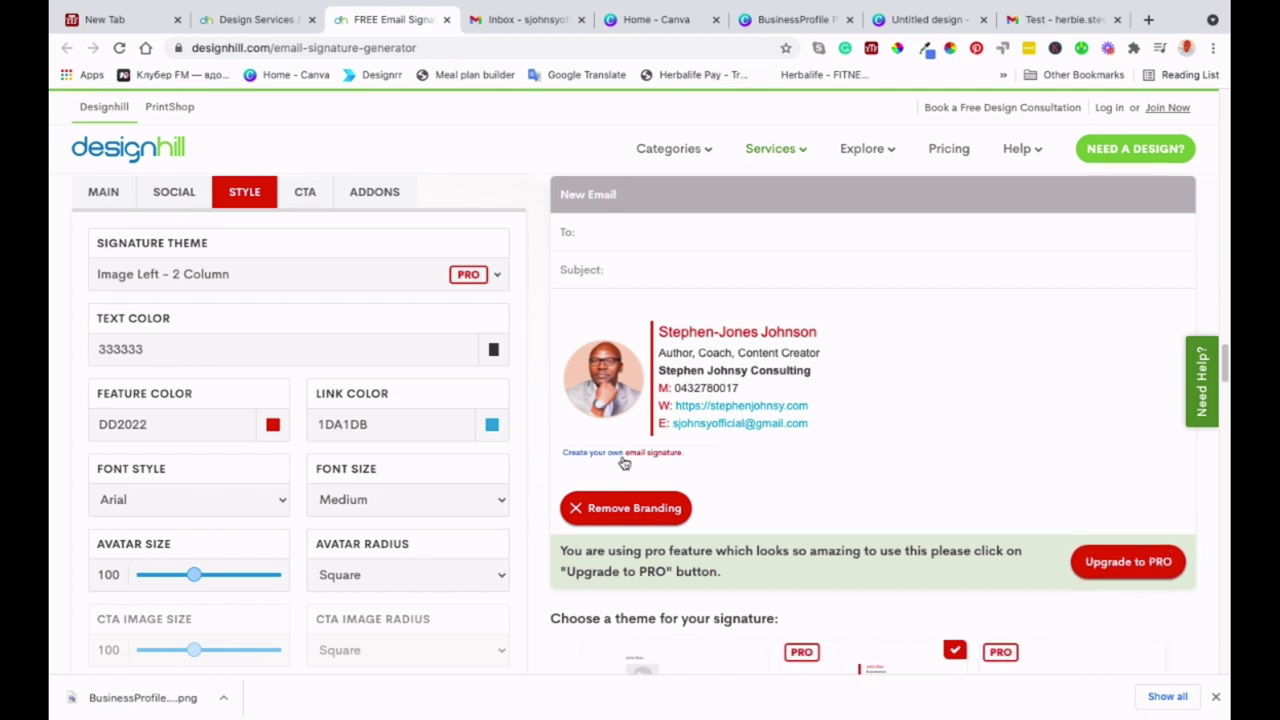
{"action": "scroll", "coordinate": [252, 532], "scroll_direction": "up", "scroll_amount": 1}
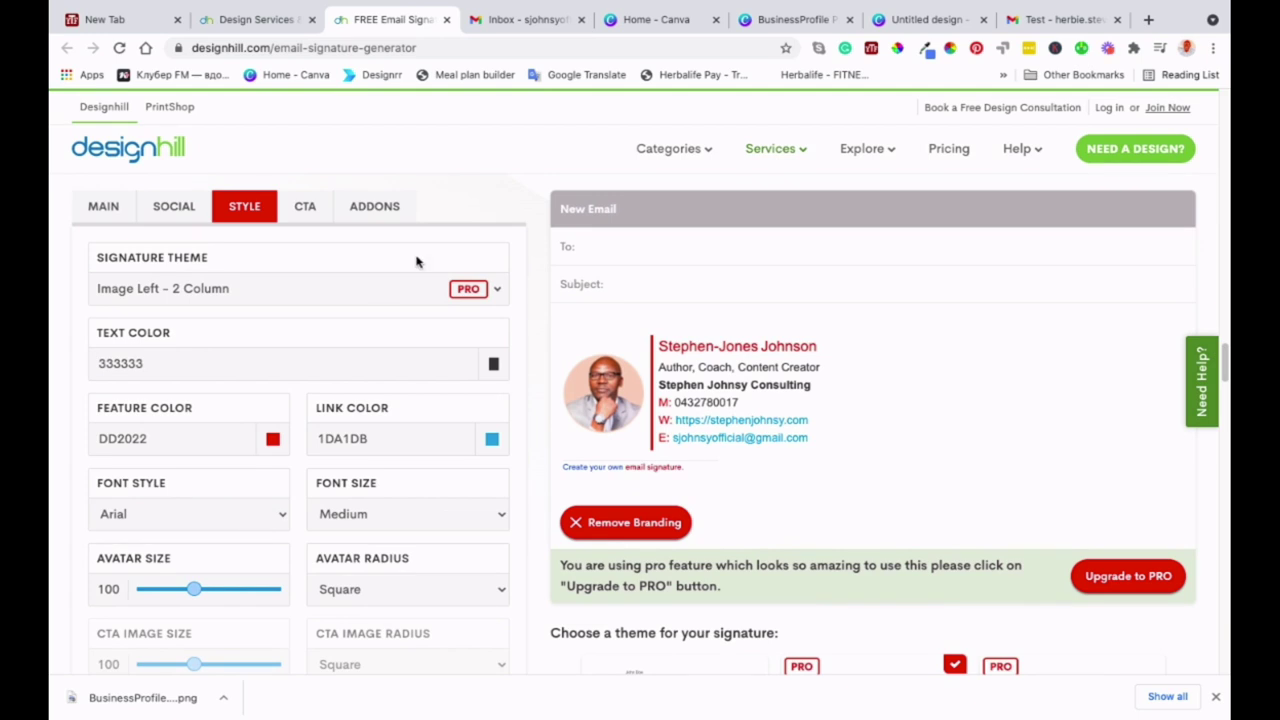
{"action": "left_click", "coordinate": [497, 290]}
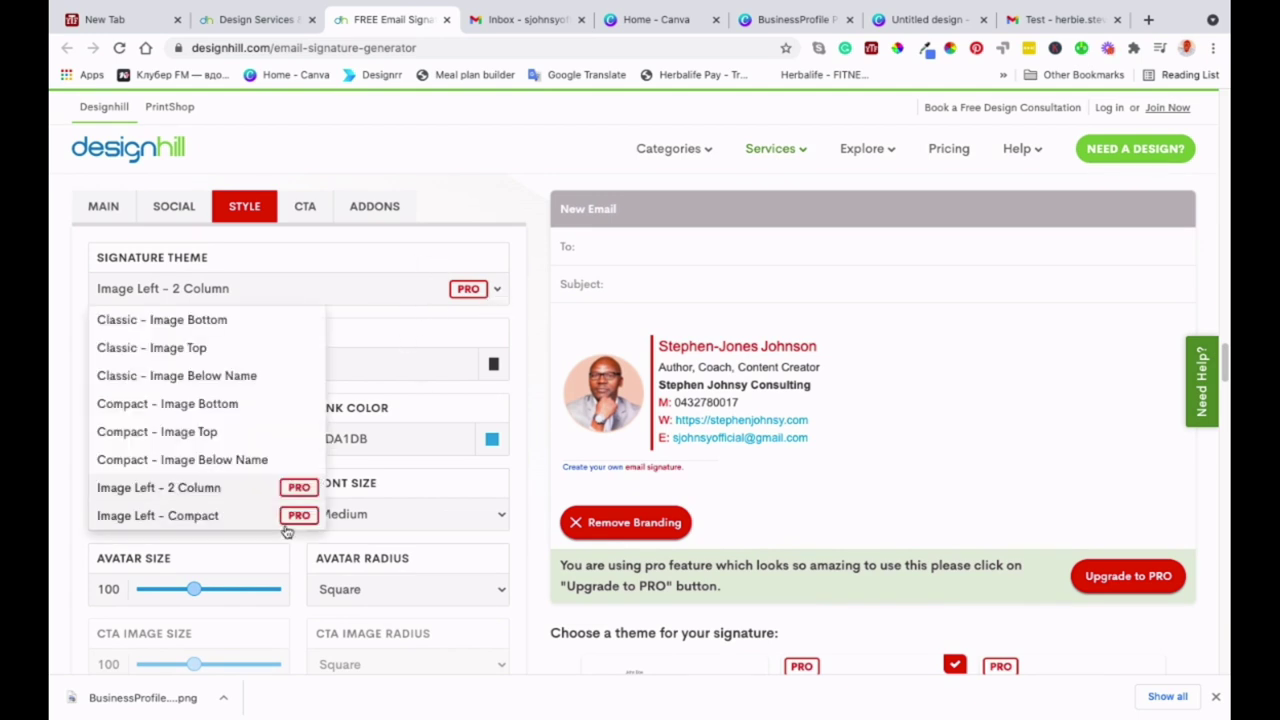
{"action": "left_click", "coordinate": [200, 515]}
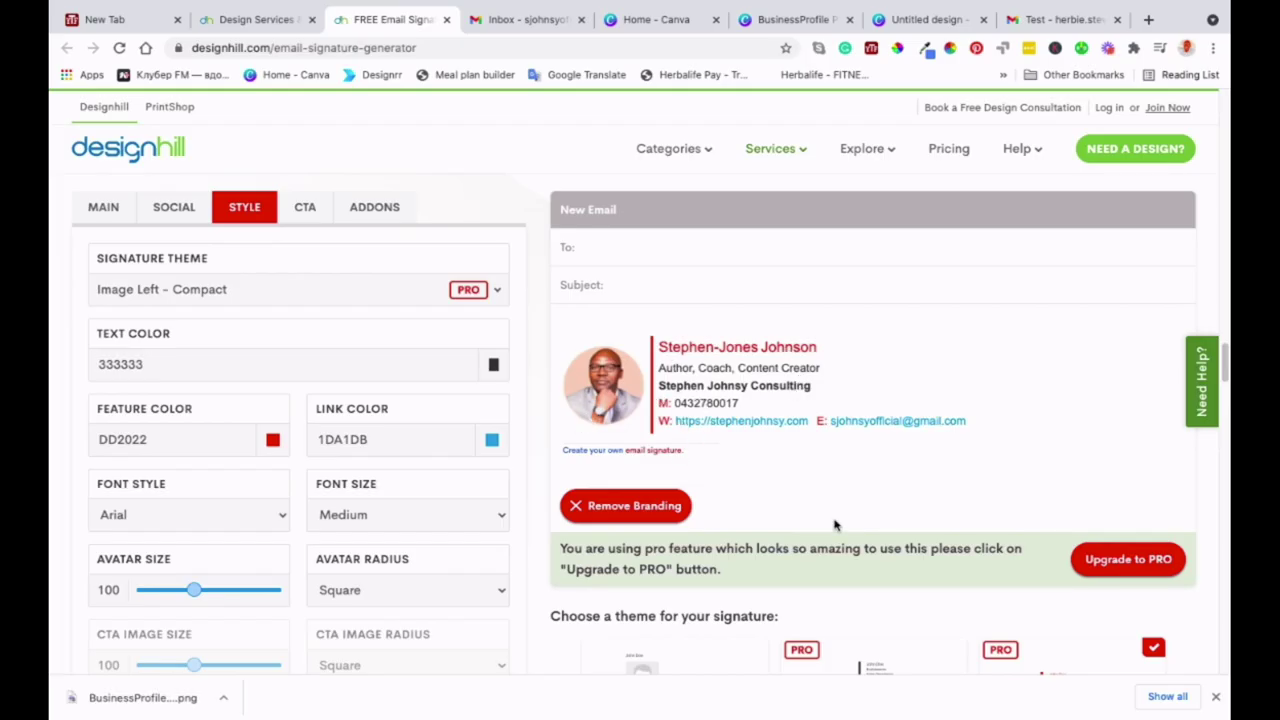
{"action": "left_click", "coordinate": [493, 292]}
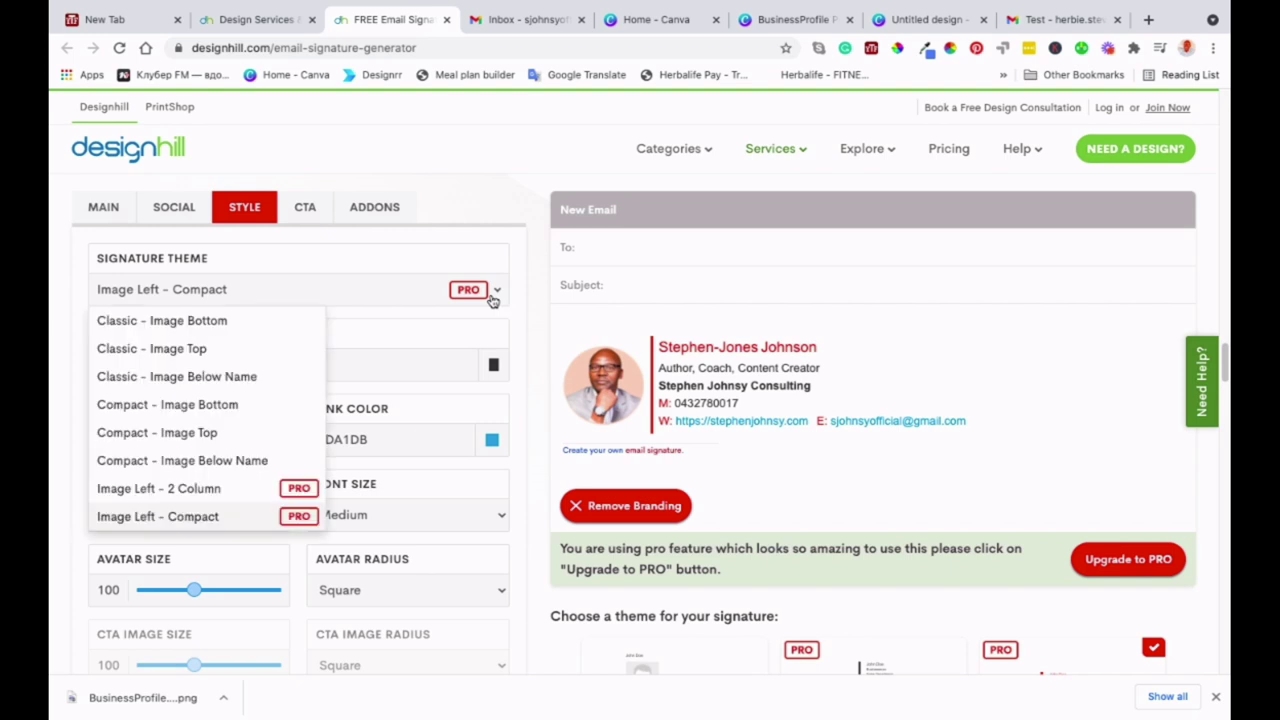
{"action": "left_click", "coordinate": [215, 352]}
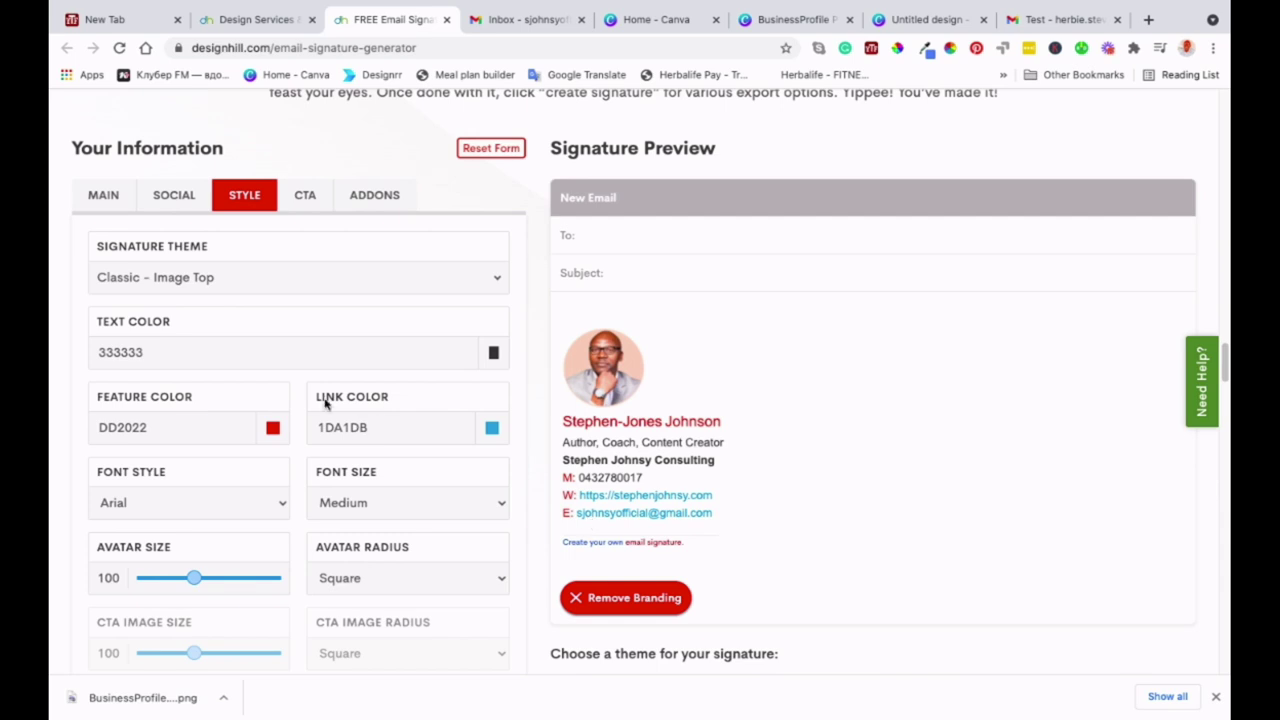
{"action": "scroll", "coordinate": [325, 403], "scroll_direction": "down", "scroll_amount": 1}
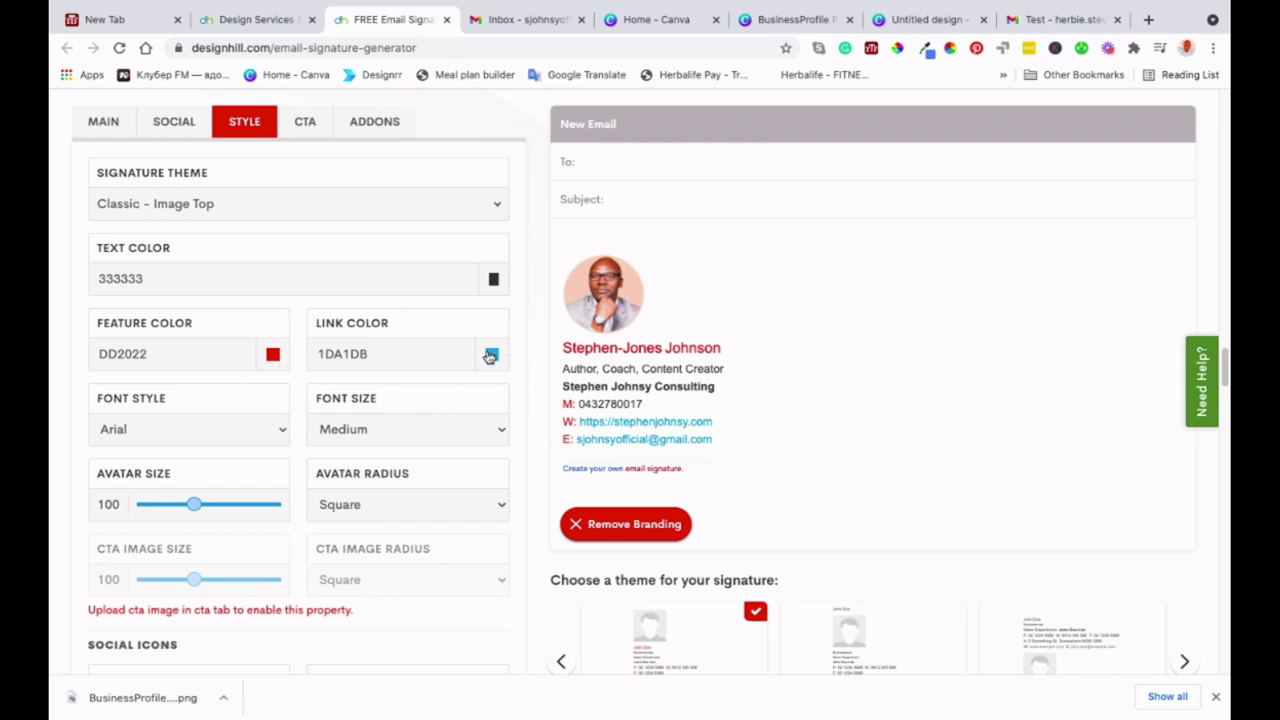
- Change the feature colour from DD2022 to the link's blue, 1DA1DB
{"action": "left_click_drag", "start_coordinate": [380, 356], "coordinate": [313, 356]}
{"action": "key", "text": "ctrl+c"}
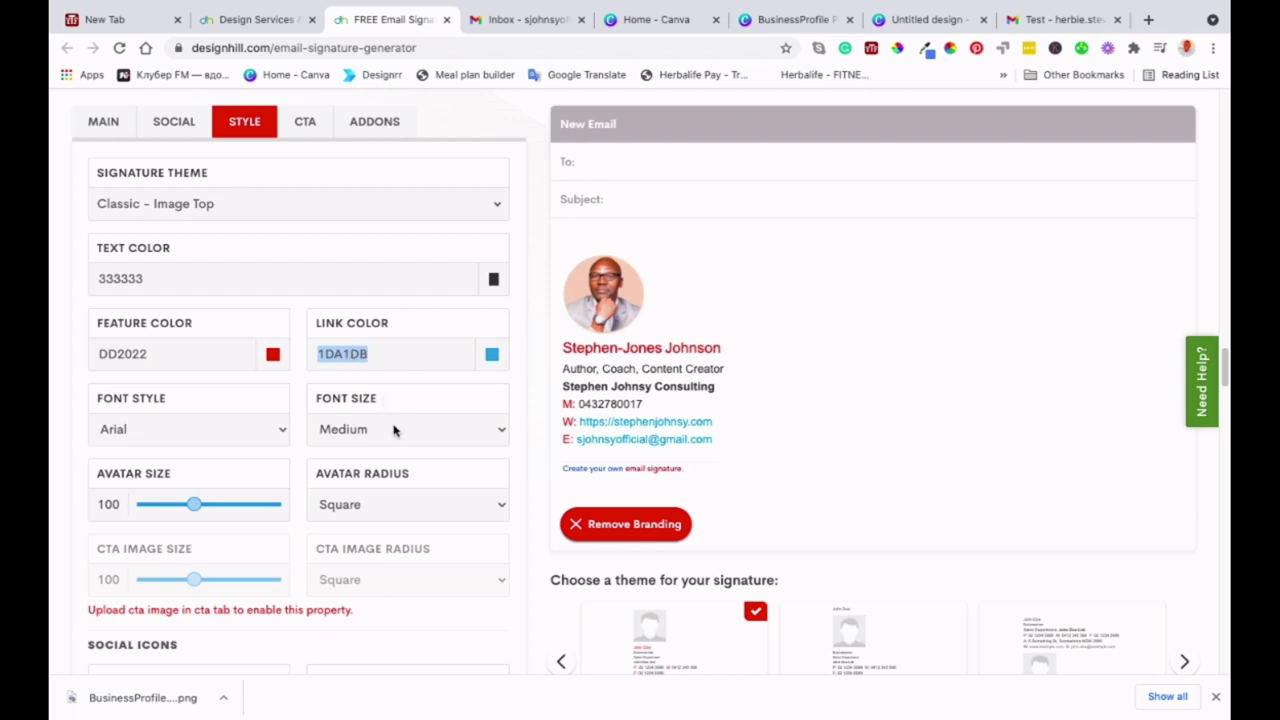
{"action": "left_click", "coordinate": [159, 350]}
{"action": "left_click_drag", "start_coordinate": [159, 350], "coordinate": [84, 352]}
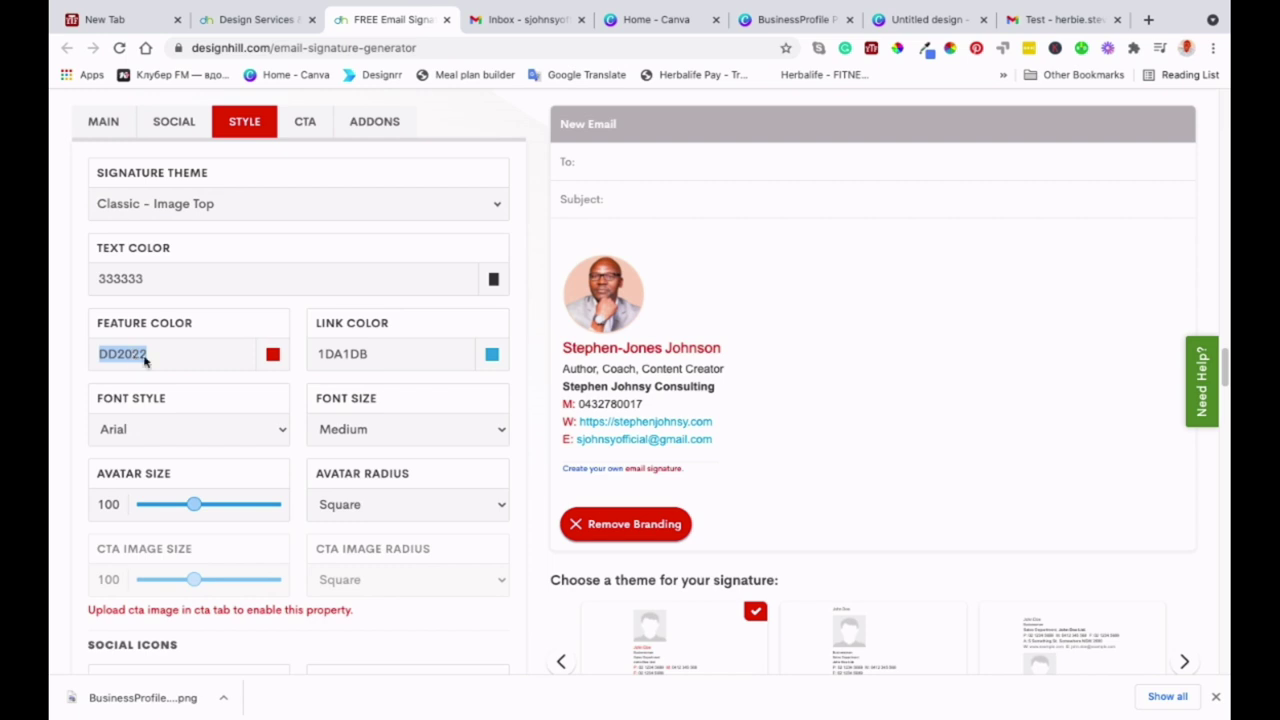
{"action": "key", "text": "ctrl+v"}
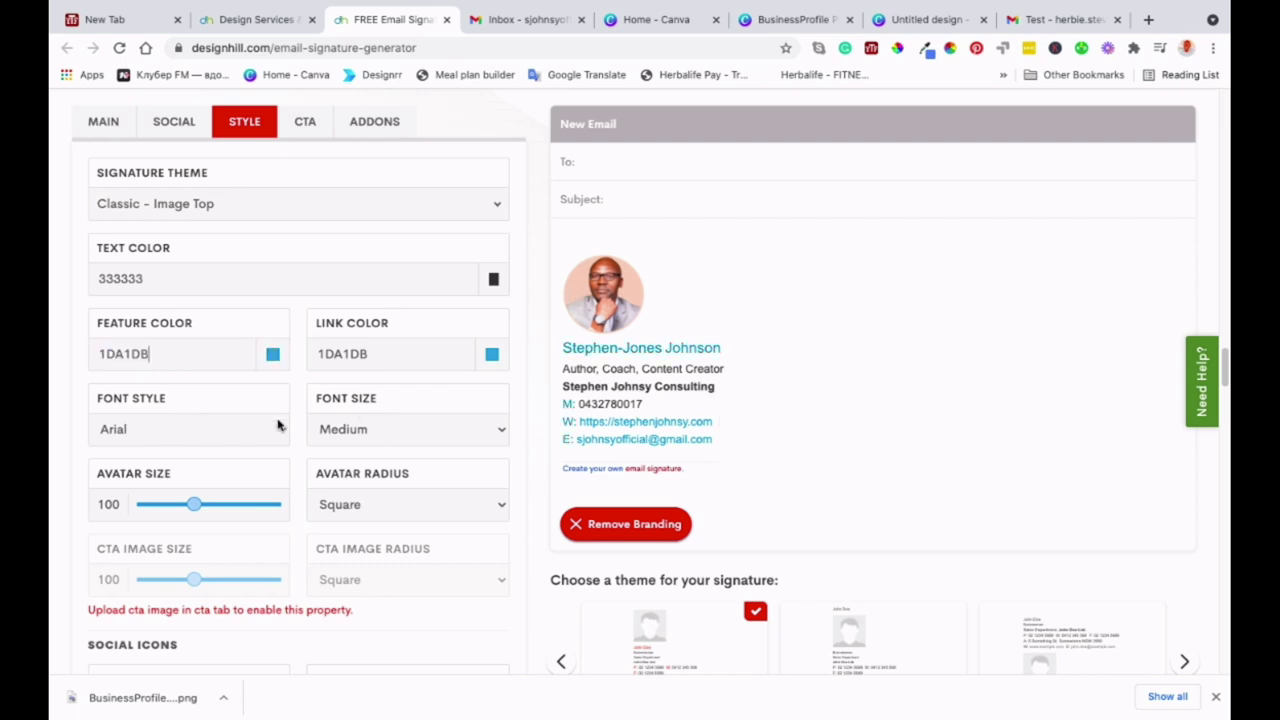
- Try several fonts, settle on Verdana, and shrink the avatar size to 97
{"action": "scroll", "coordinate": [270, 410], "scroll_direction": "down", "scroll_amount": 1}
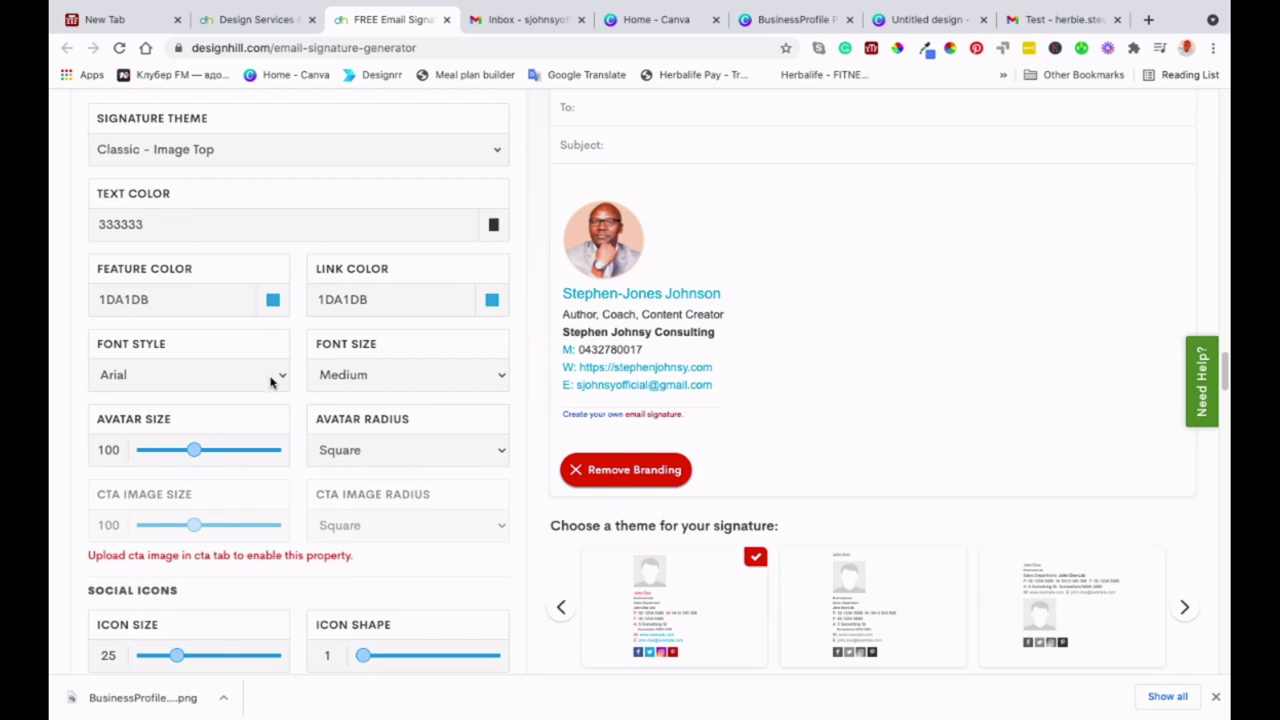
{"action": "left_click", "coordinate": [228, 419]}
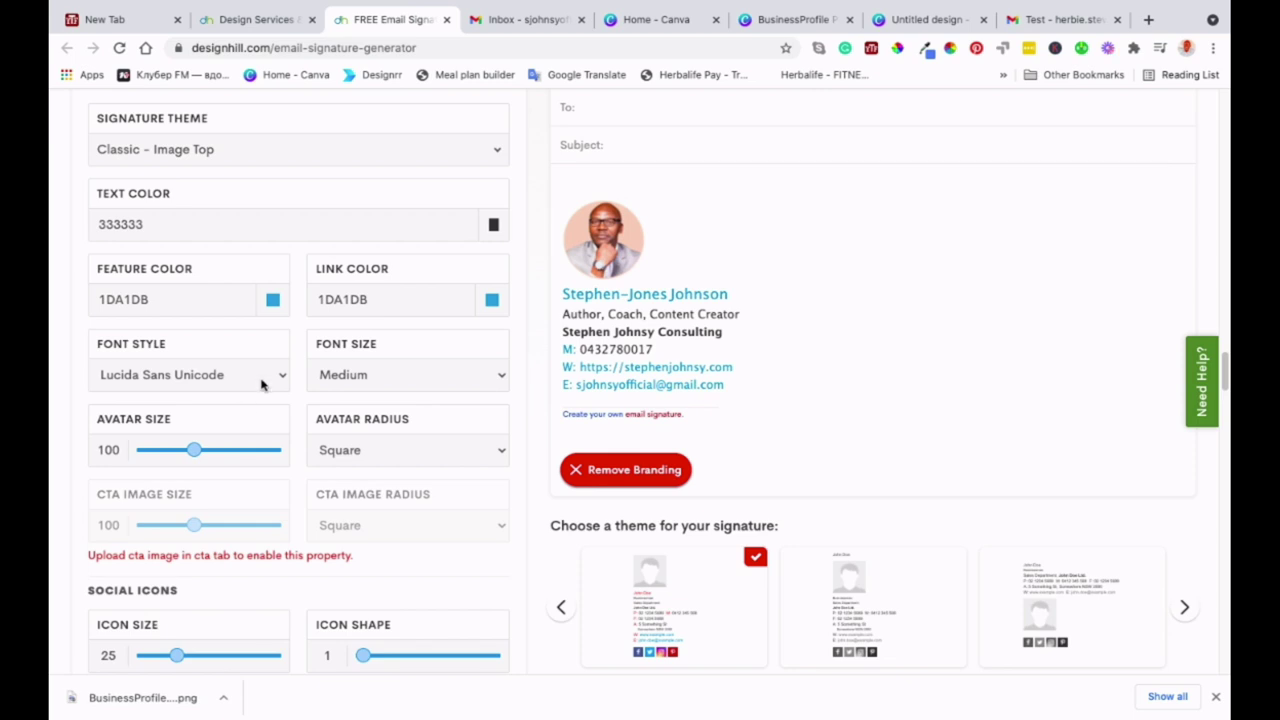
{"action": "left_click", "coordinate": [246, 403]}
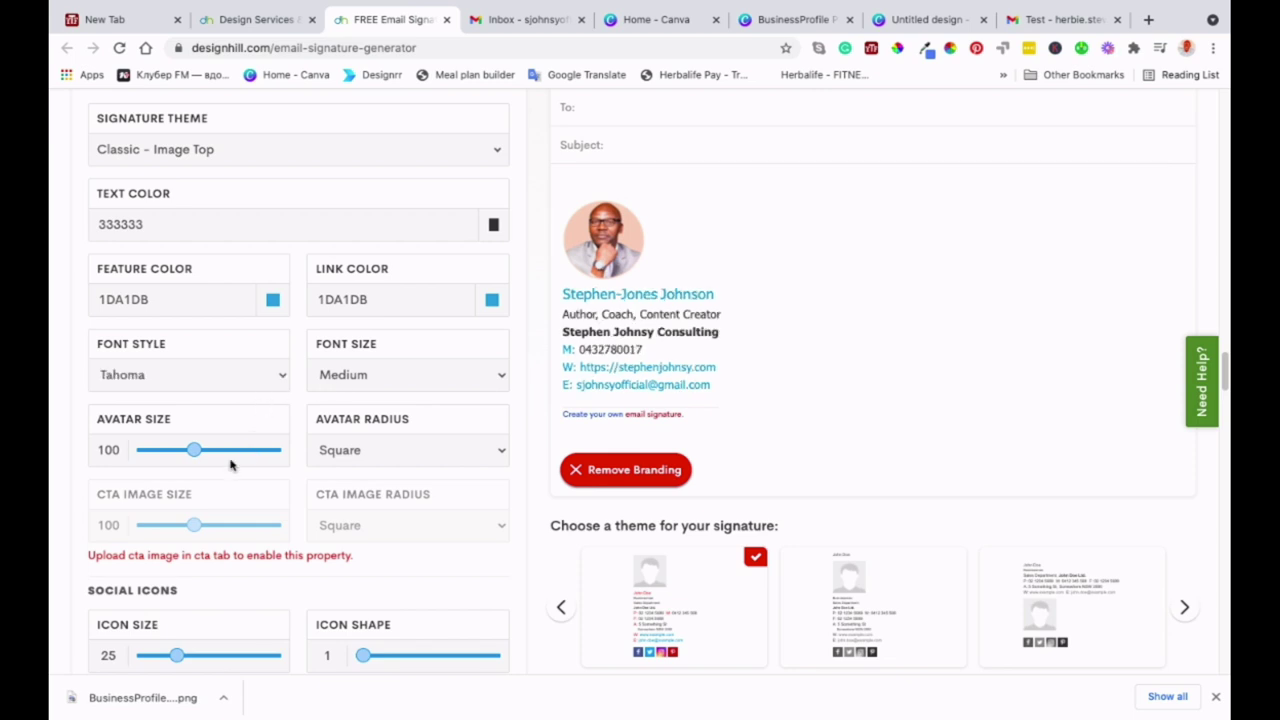
{"action": "key", "text": "Up"}
{"action": "key", "text": "Up"}
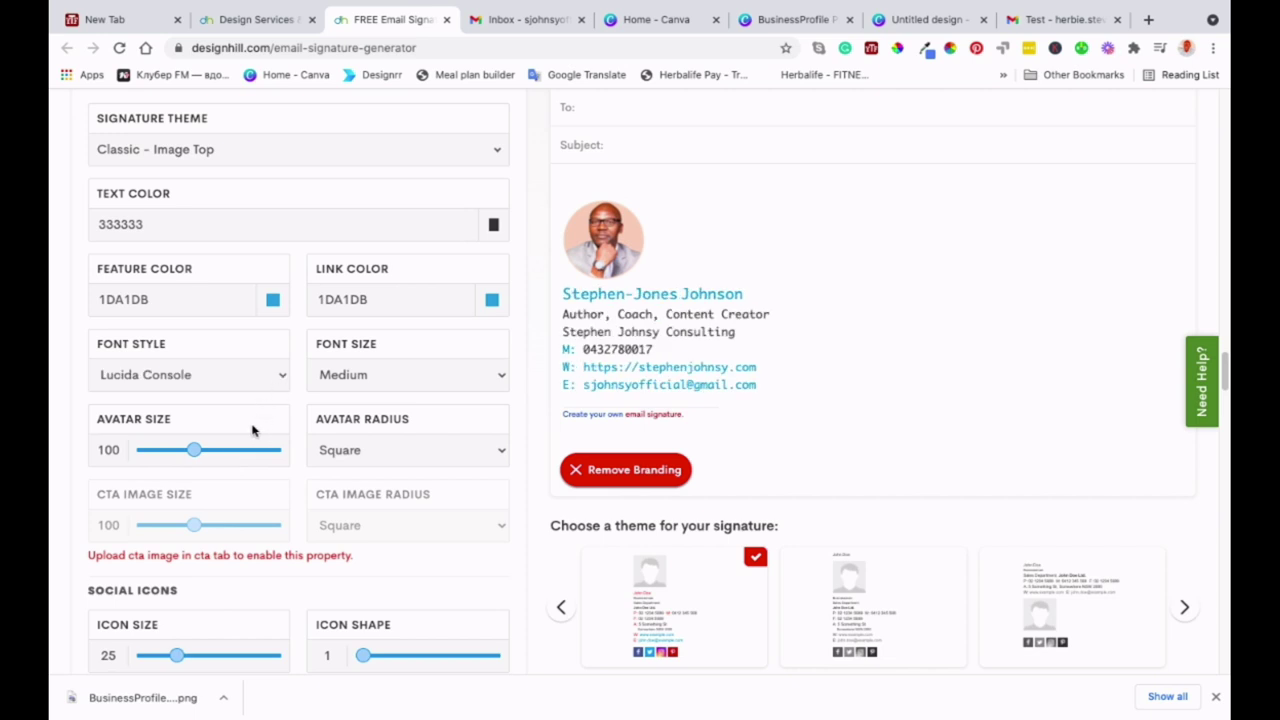
{"action": "key", "text": "Down"}
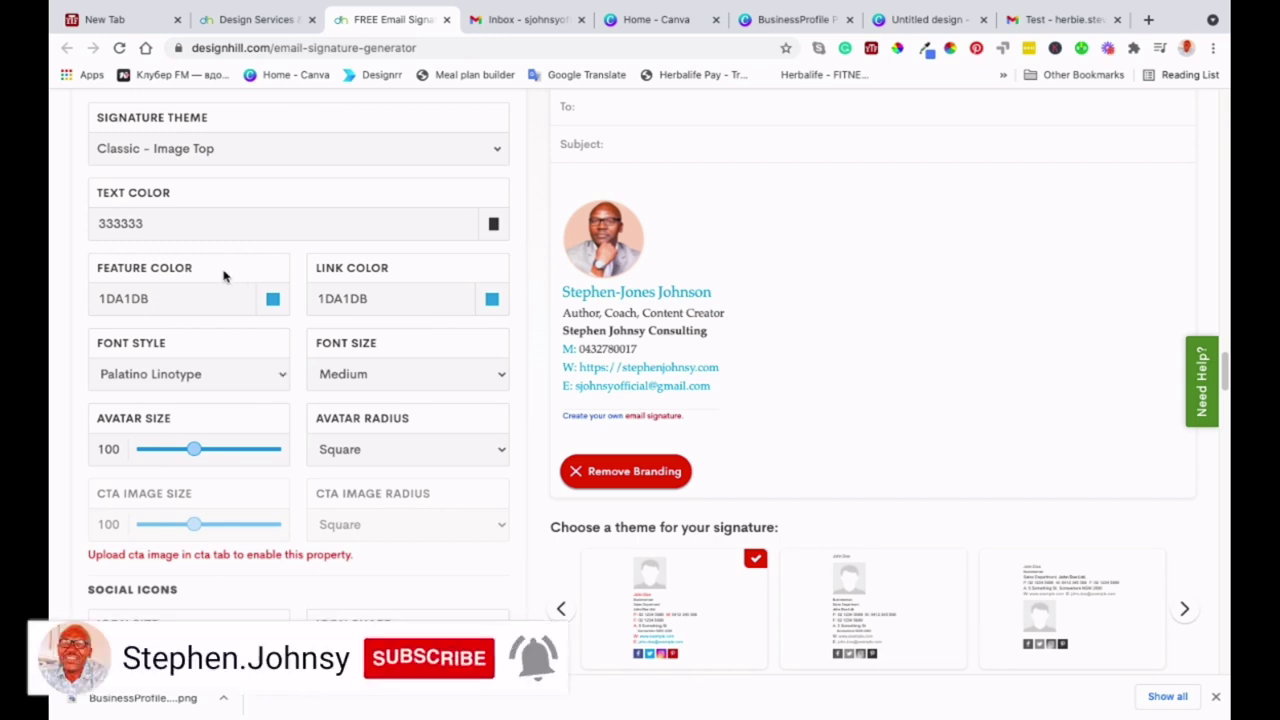
{"action": "key", "text": "v"}
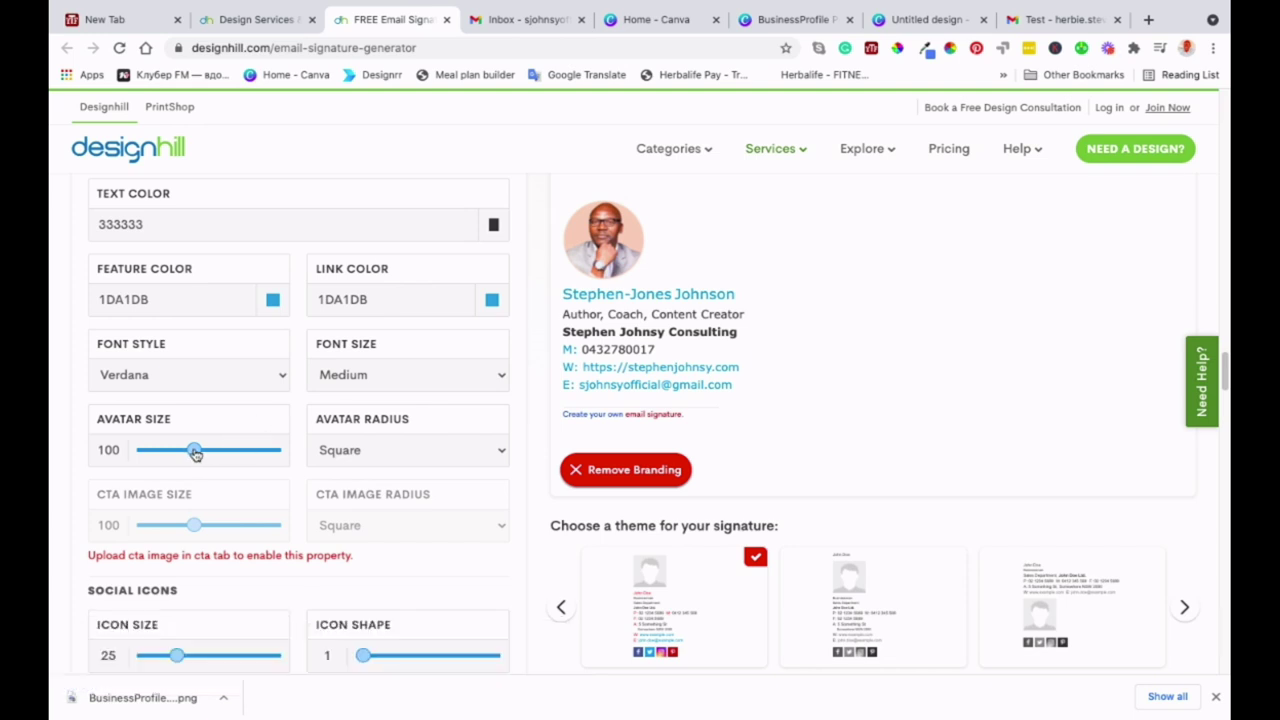
{"action": "mouse_move", "coordinate": [194, 452]}
{"action": "left_mouse_down"}
{"action": "mouse_move", "coordinate": [229, 466]}
{"action": "mouse_move", "coordinate": [193, 459]}
{"action": "left_mouse_up"}
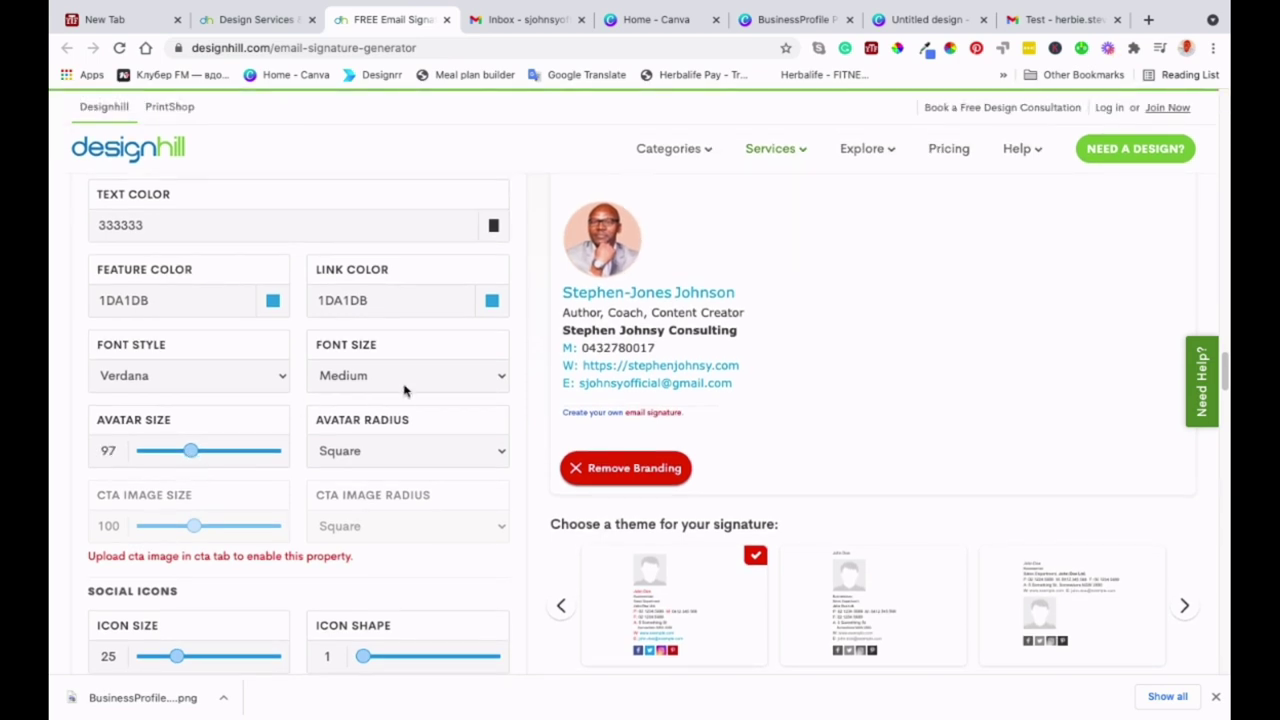
- Set the signature font size to Small, then back to Medium
{"action": "left_click", "coordinate": [470, 363]}
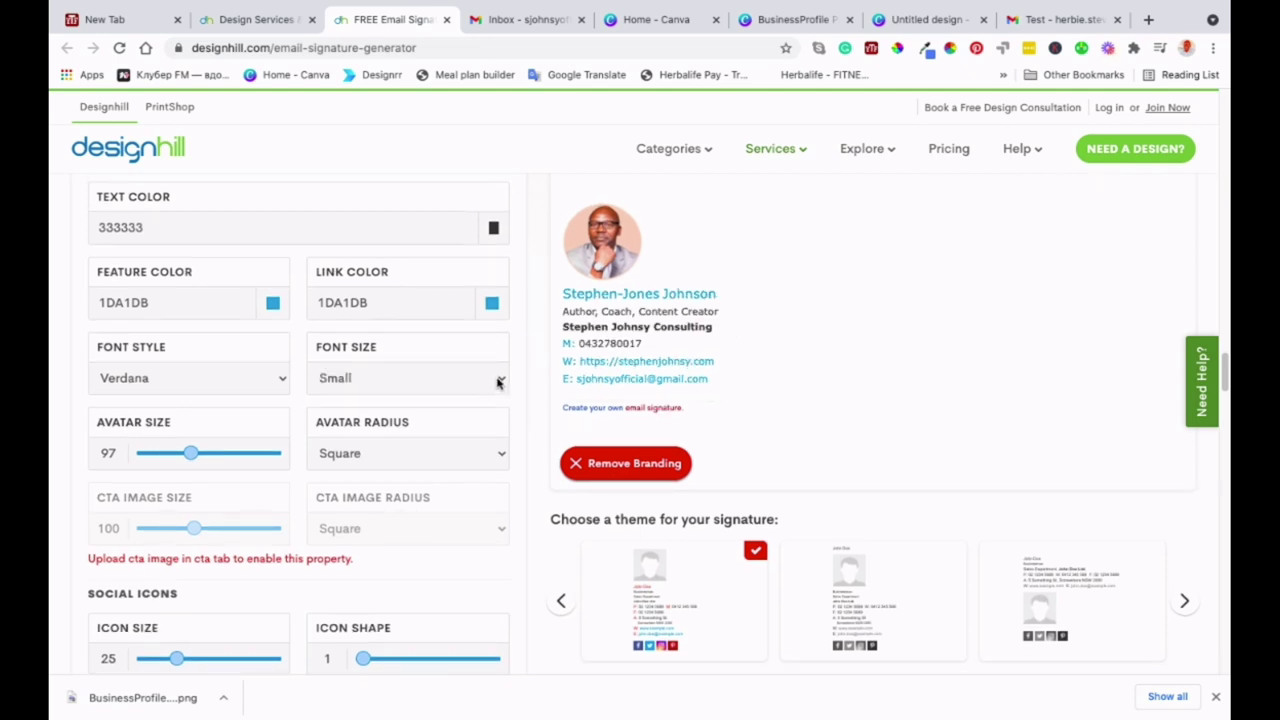
{"action": "key", "text": "Down"}
{"action": "scroll", "coordinate": [491, 440], "scroll_direction": "down", "scroll_amount": 1}
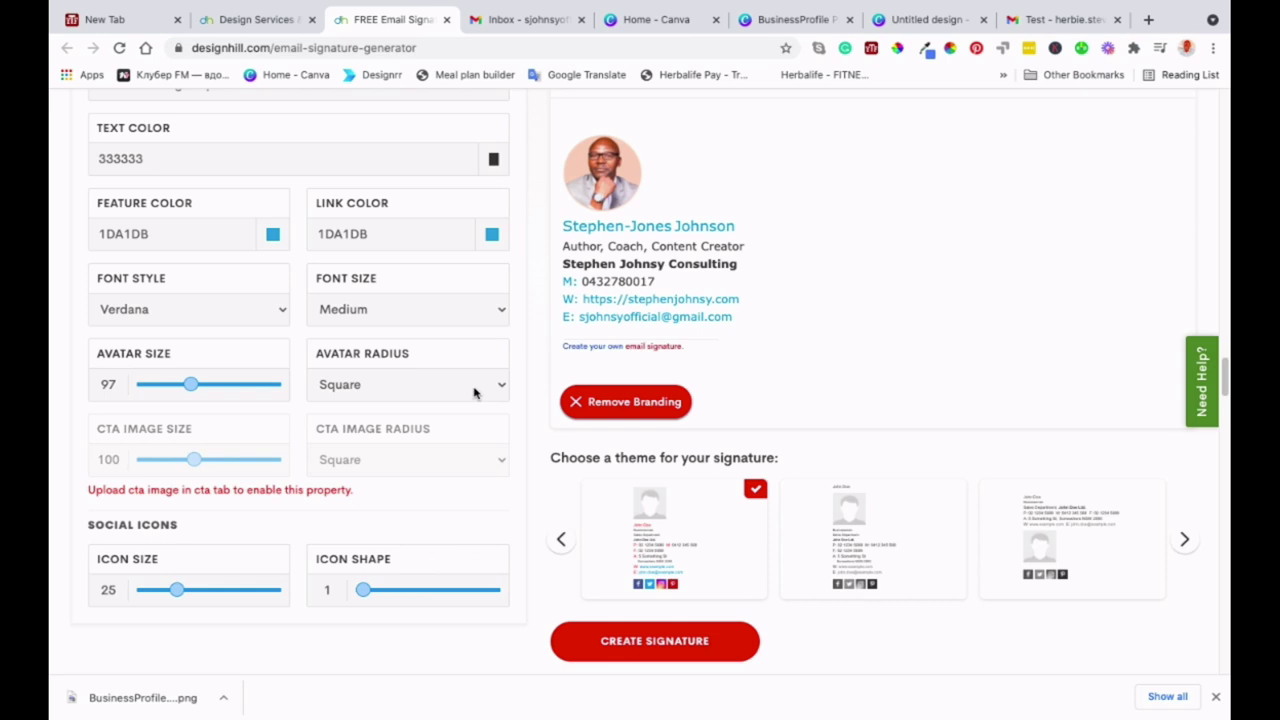
- Set the Avatar Radius to Circle, then bring up the CTA settings
{"action": "left_click", "coordinate": [438, 408]}
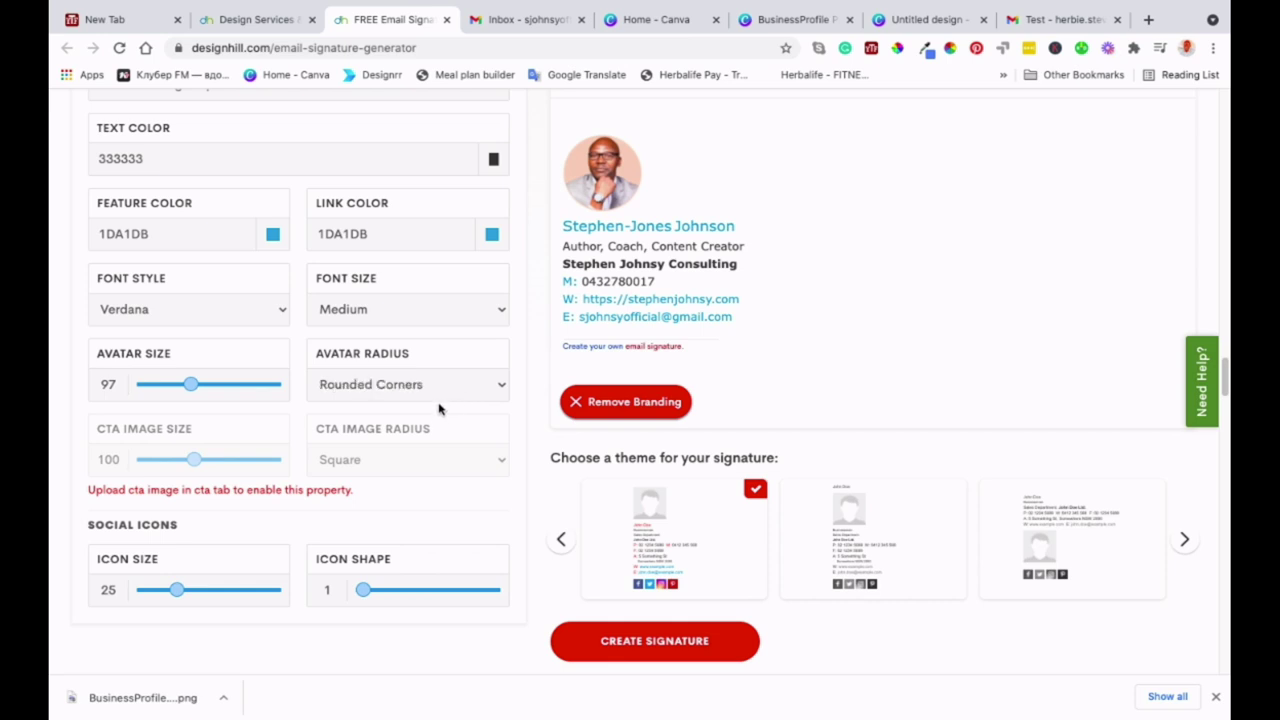
{"action": "left_click", "coordinate": [455, 373]}
{"action": "left_click", "coordinate": [438, 408]}
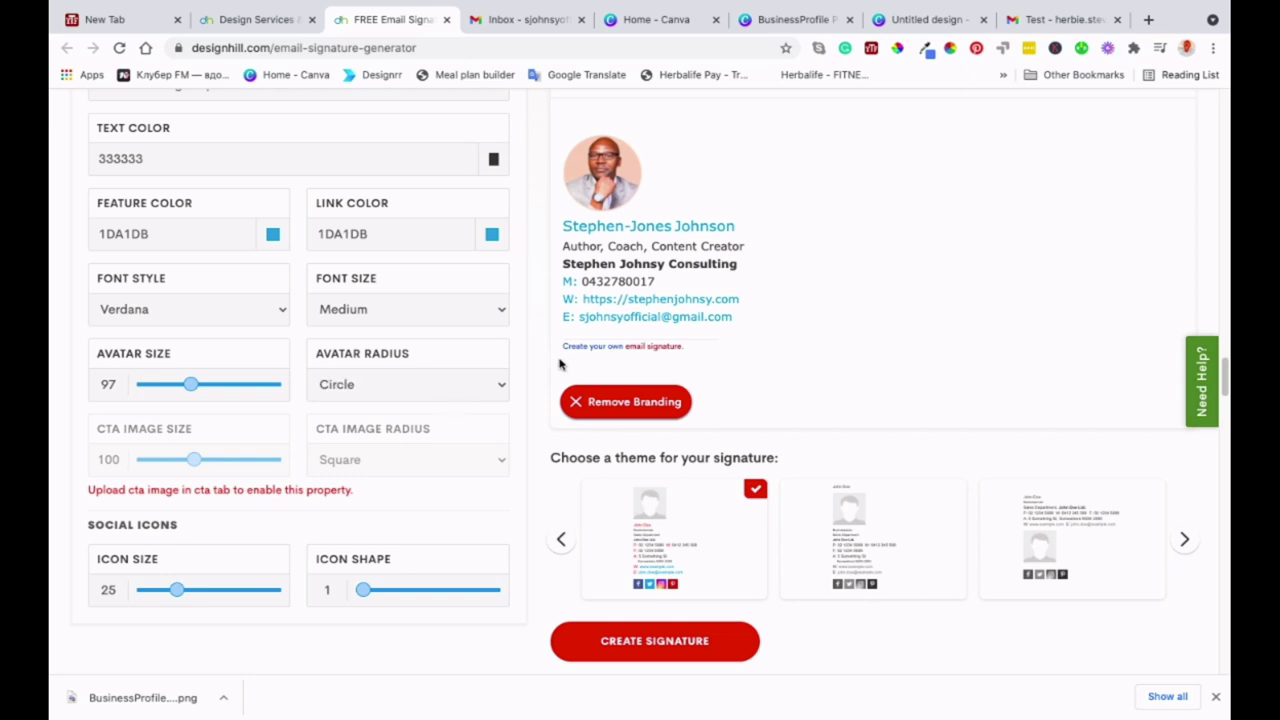
{"action": "scroll", "coordinate": [523, 360], "scroll_direction": "down", "scroll_amount": 1}
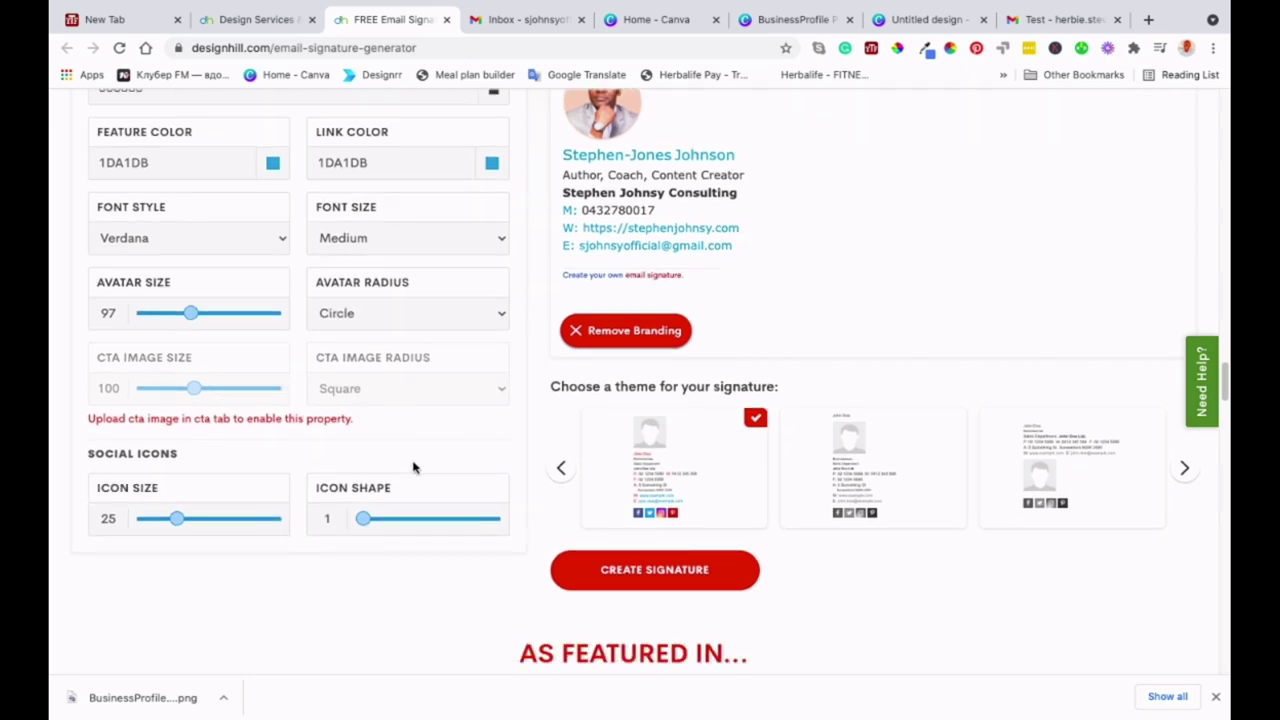
{"action": "scroll", "coordinate": [414, 466], "scroll_direction": "down", "scroll_amount": 1}
{"action": "scroll", "coordinate": [414, 466], "scroll_direction": "up", "scroll_amount": 2}
{"action": "scroll", "coordinate": [414, 466], "scroll_direction": "up", "scroll_amount": 2}
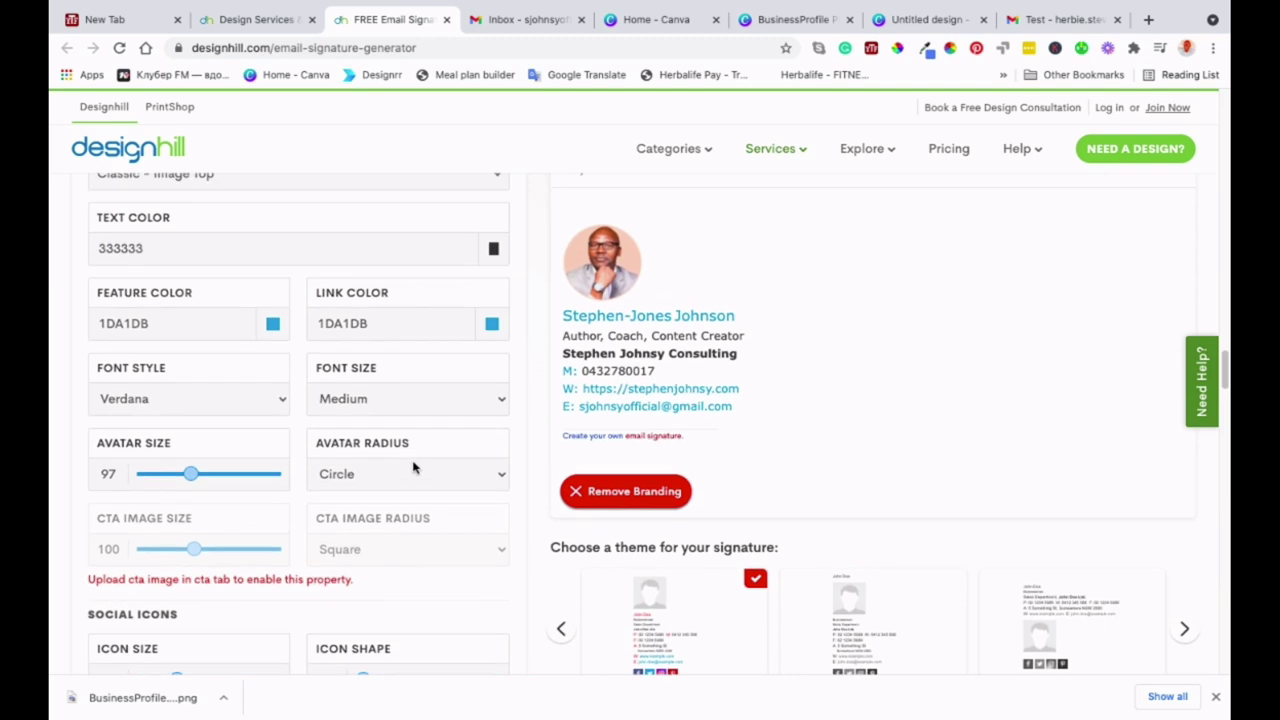
{"action": "scroll", "coordinate": [414, 466], "scroll_direction": "down", "scroll_amount": 1}
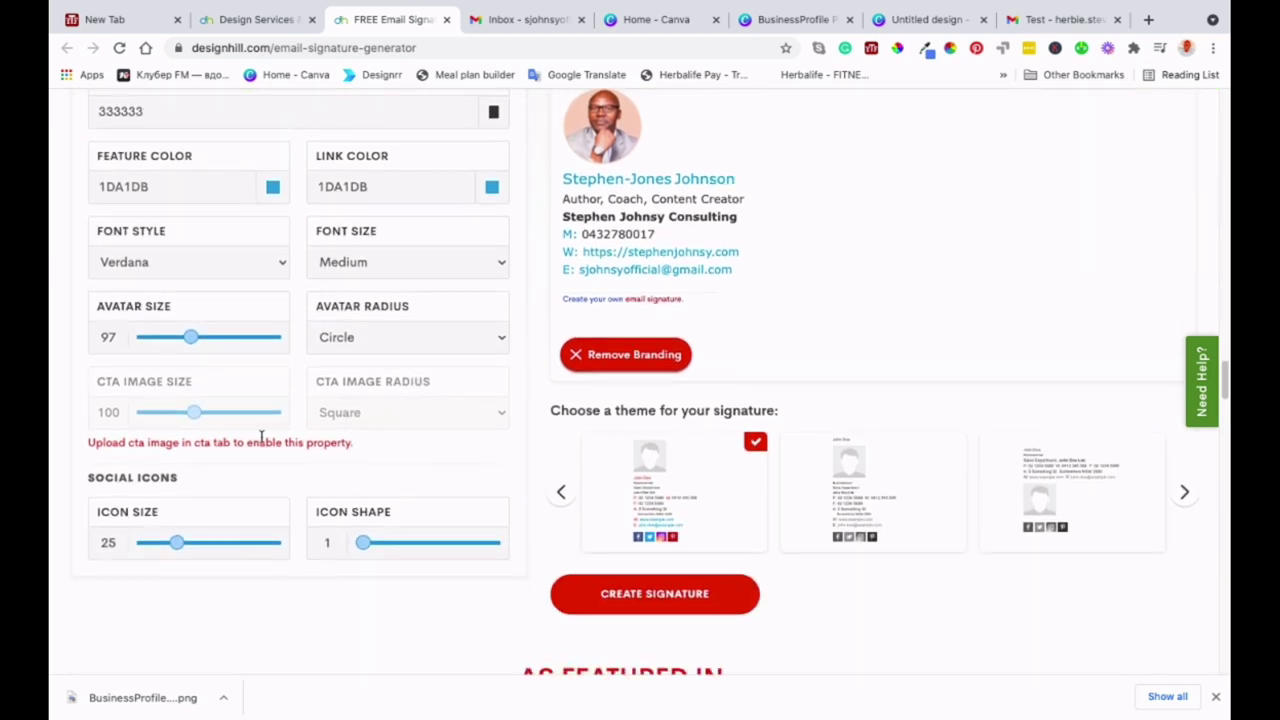
{"action": "scroll", "coordinate": [303, 246], "scroll_direction": "up", "scroll_amount": 4}
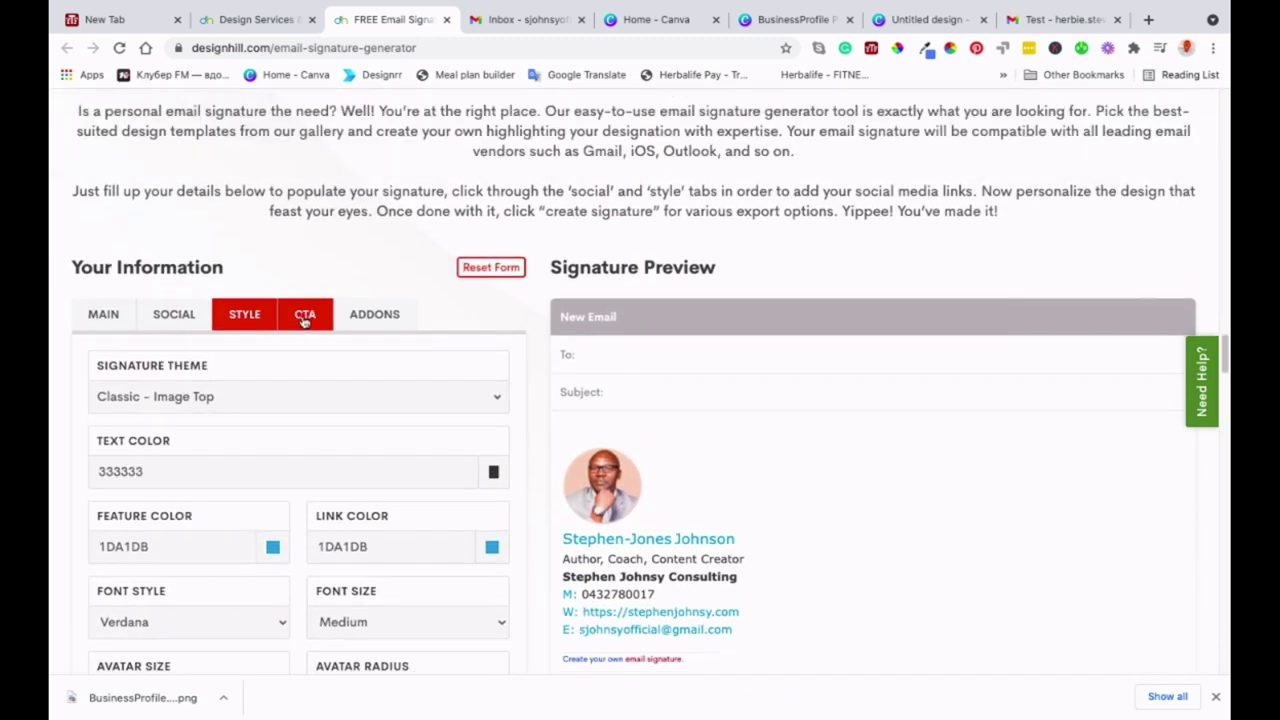
{"action": "left_click", "coordinate": [304, 316]}
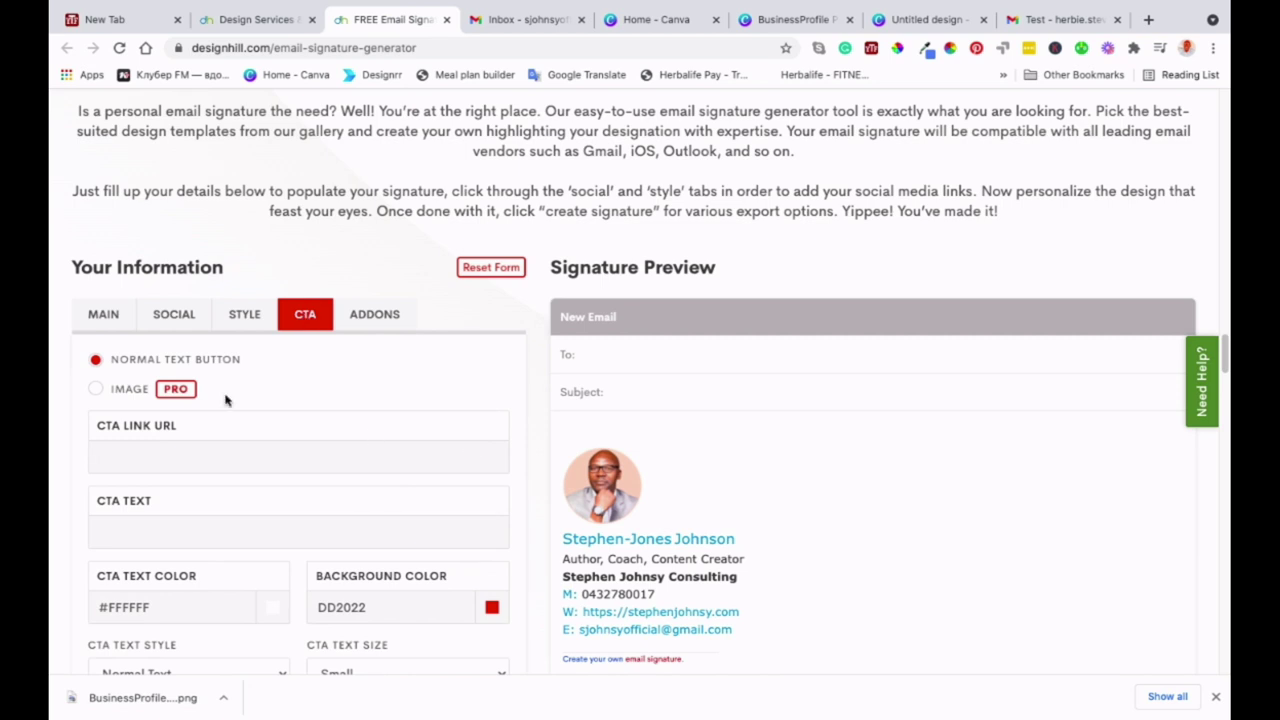
- Enter 'Book Your Free Skype Call' as the CTA text and the website's /home page as its link
{"action": "scroll", "coordinate": [284, 512], "scroll_direction": "down", "scroll_amount": 1}
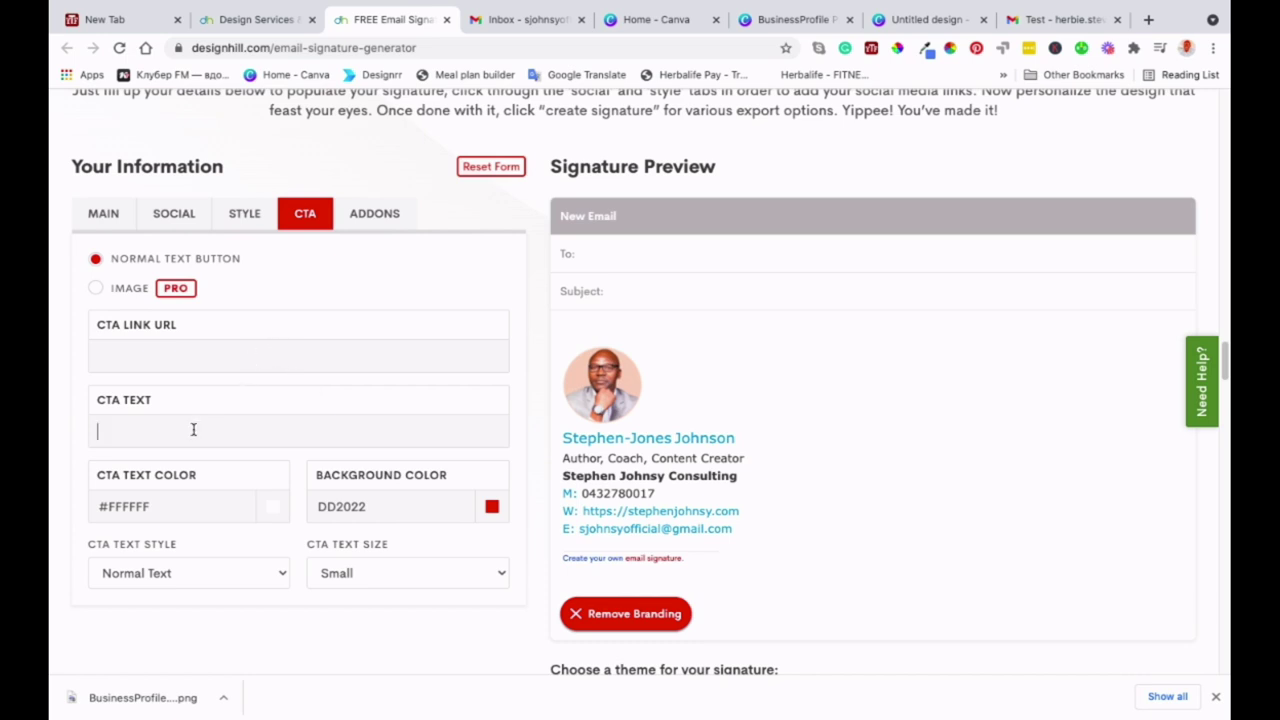
{"action": "type", "text": "Book Your"}
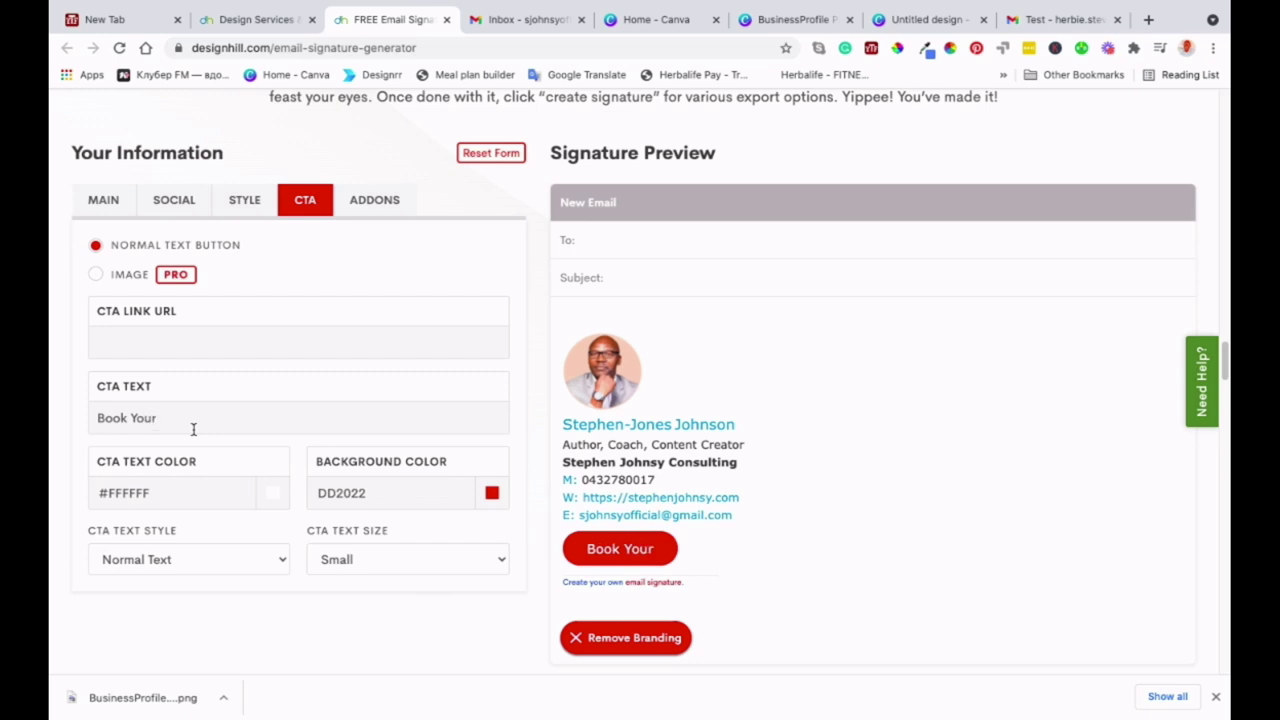
{"action": "type", "text": " Free"}
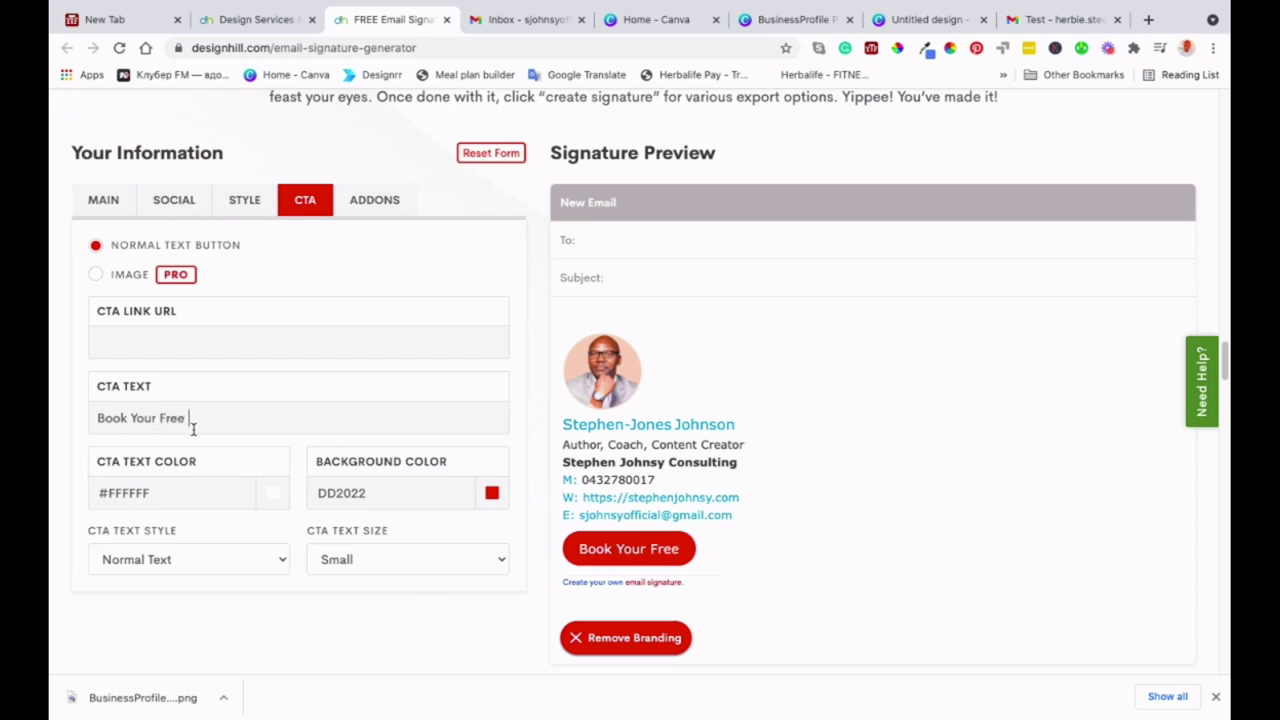
{"action": "type", "text": " Sky"}
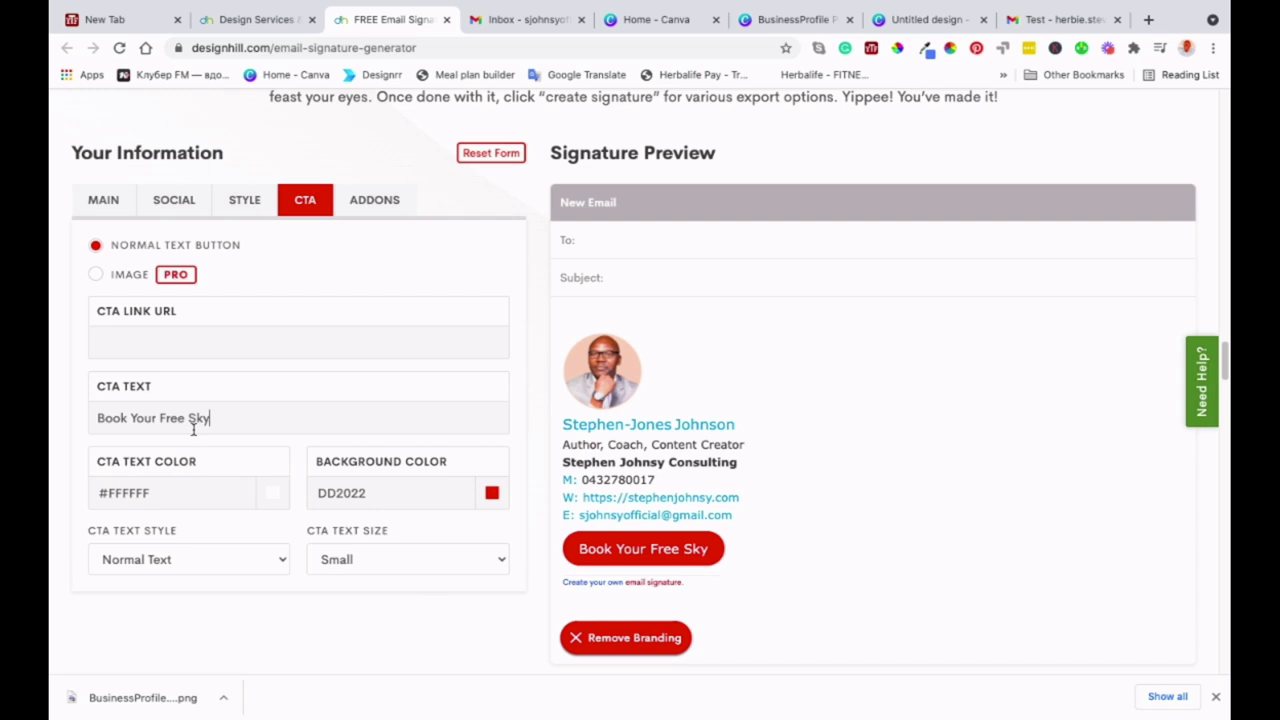
{"action": "type", "text": "pe Call"}
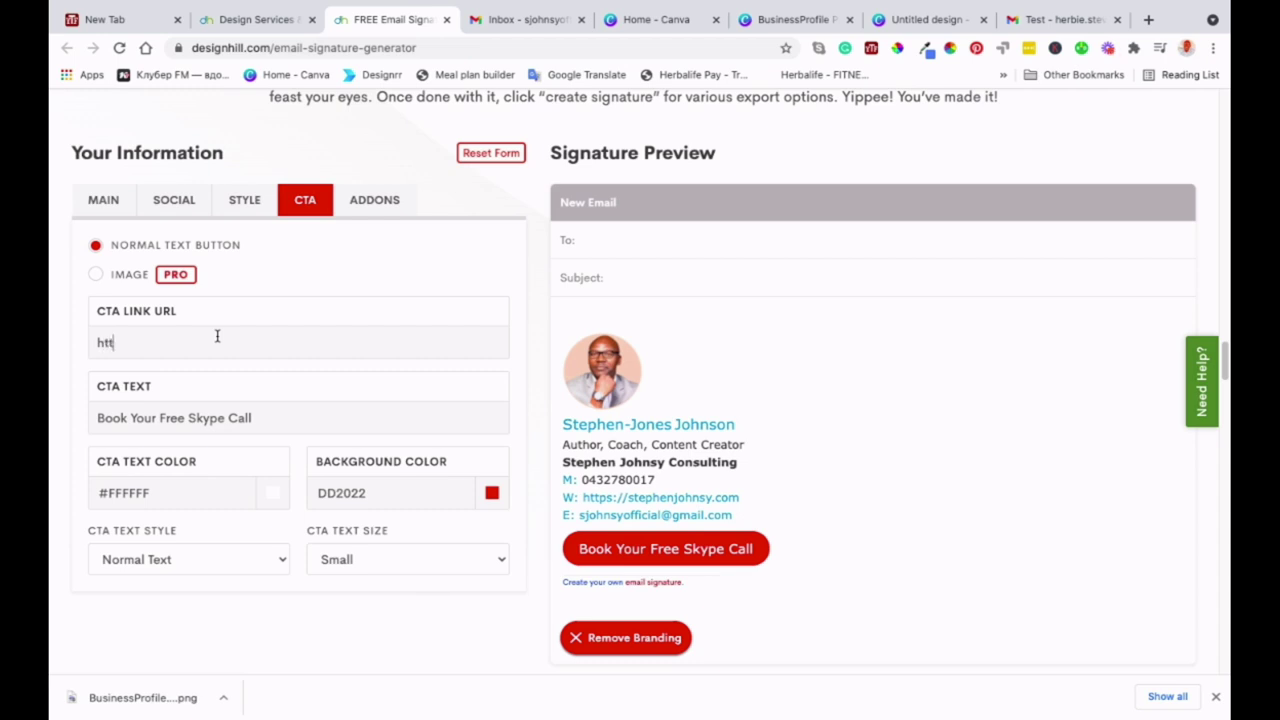
{"action": "left_click", "coordinate": [217, 336]}
{"action": "type", "text": "https://stephenjohnsy.com/home"}
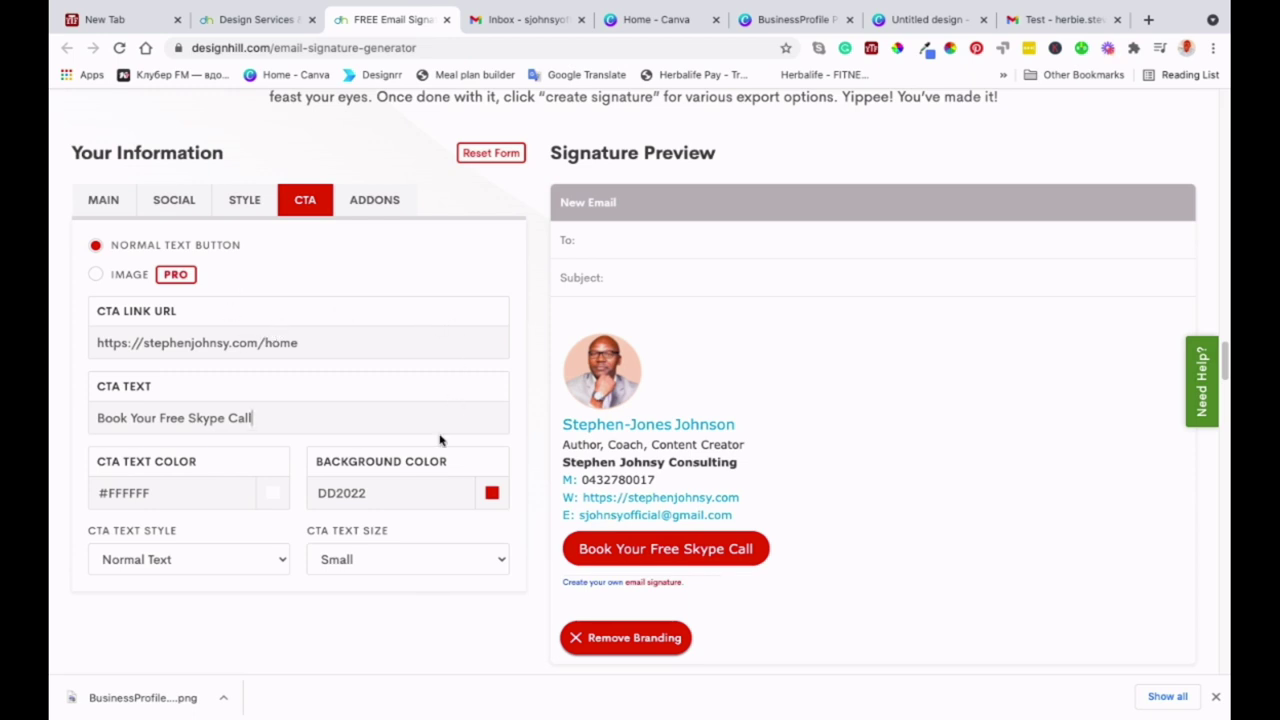
{"action": "scroll", "coordinate": [440, 438], "scroll_direction": "down", "scroll_amount": 1}
{"action": "scroll", "coordinate": [440, 440], "scroll_direction": "down", "scroll_amount": 2}
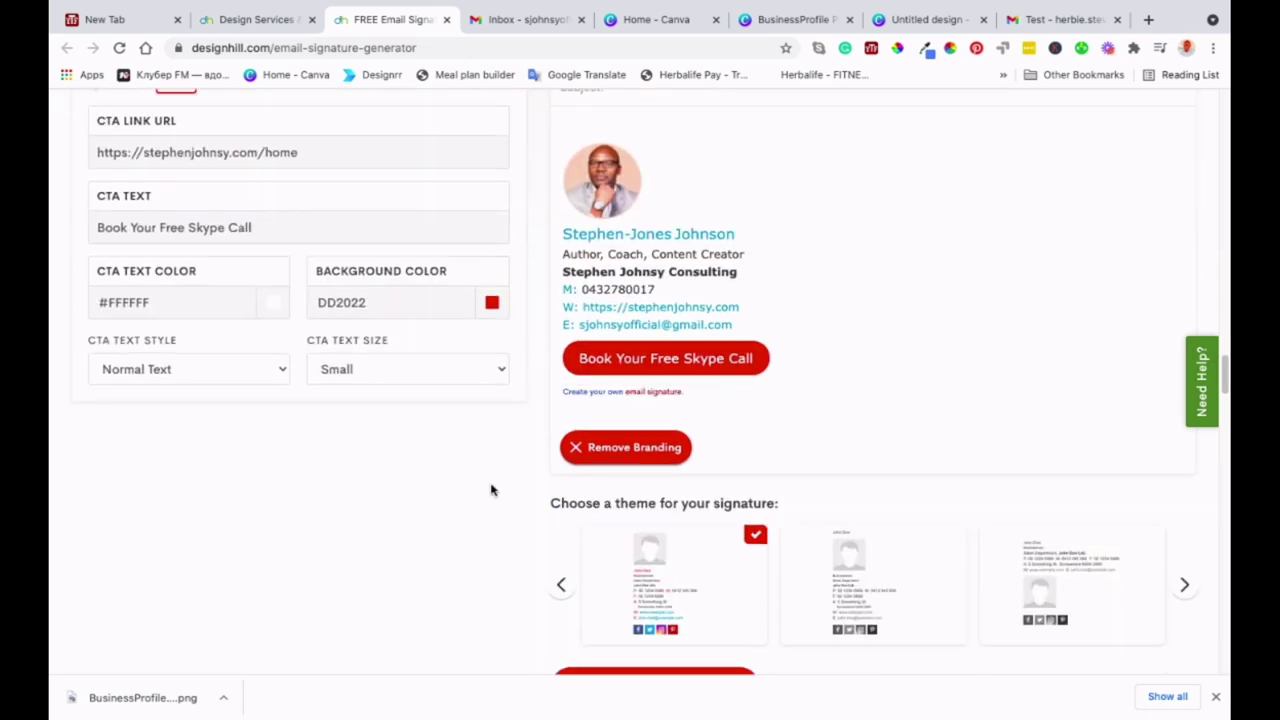
{"action": "scroll", "coordinate": [490, 490], "scroll_direction": "up", "scroll_amount": 2}
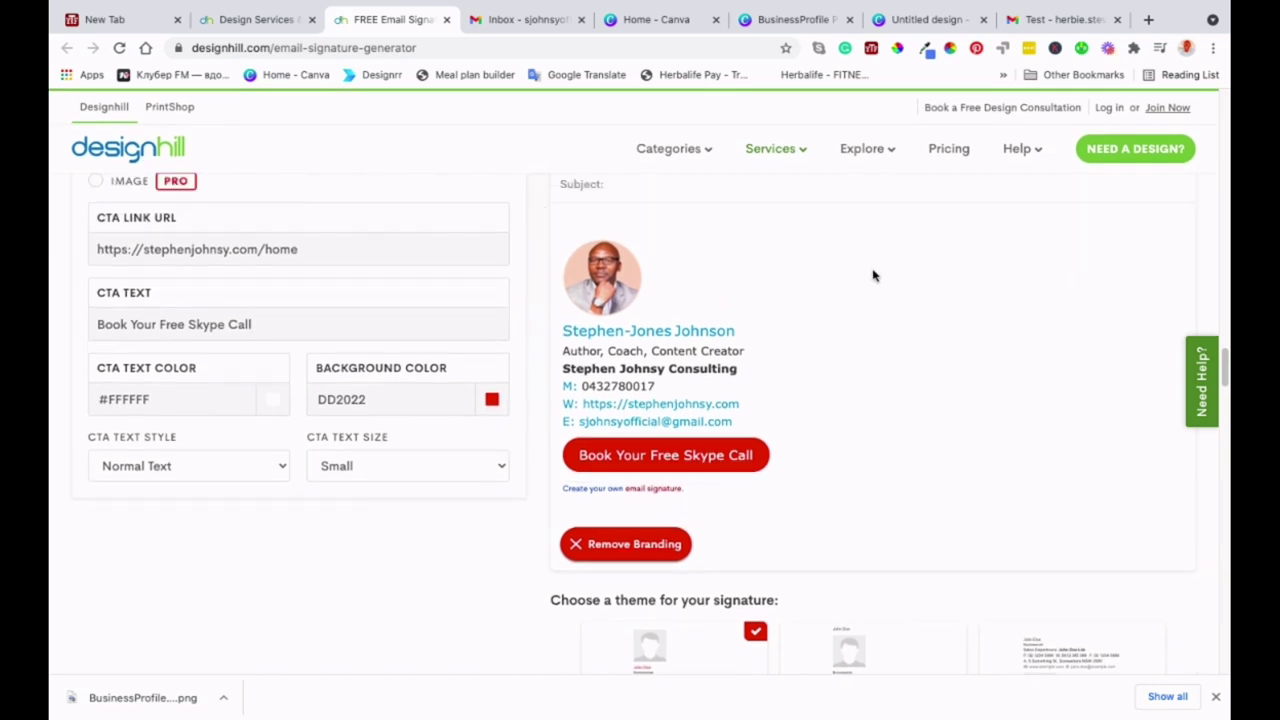
{"action": "scroll", "coordinate": [434, 337], "scroll_direction": "up", "scroll_amount": 4}
- Look over the ADDONS tab, then return to the MAIN details form
{"action": "left_click", "coordinate": [378, 338]}
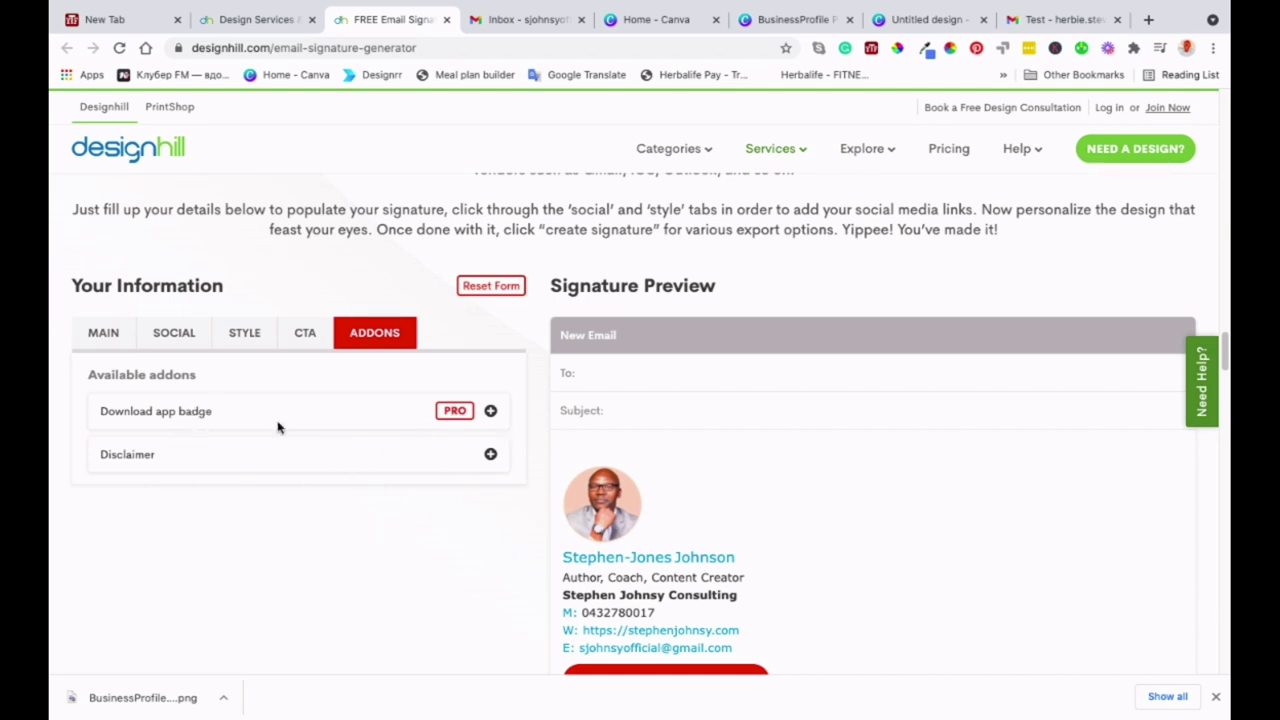
{"action": "scroll", "coordinate": [394, 571], "scroll_direction": "down", "scroll_amount": 3}
{"action": "left_click", "coordinate": [106, 176]}
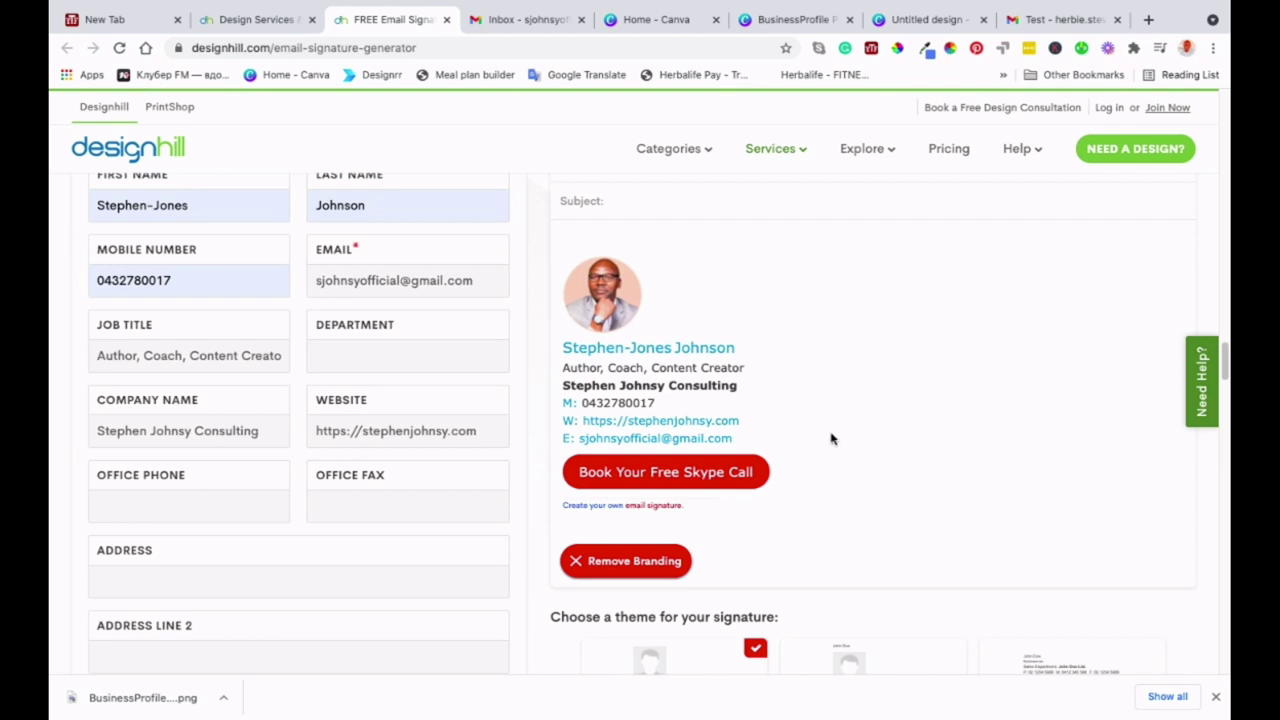
- Preview the second and third gallery themes, then reselect the first photo-on-top theme
{"action": "scroll", "coordinate": [830, 438], "scroll_direction": "down", "scroll_amount": 3}
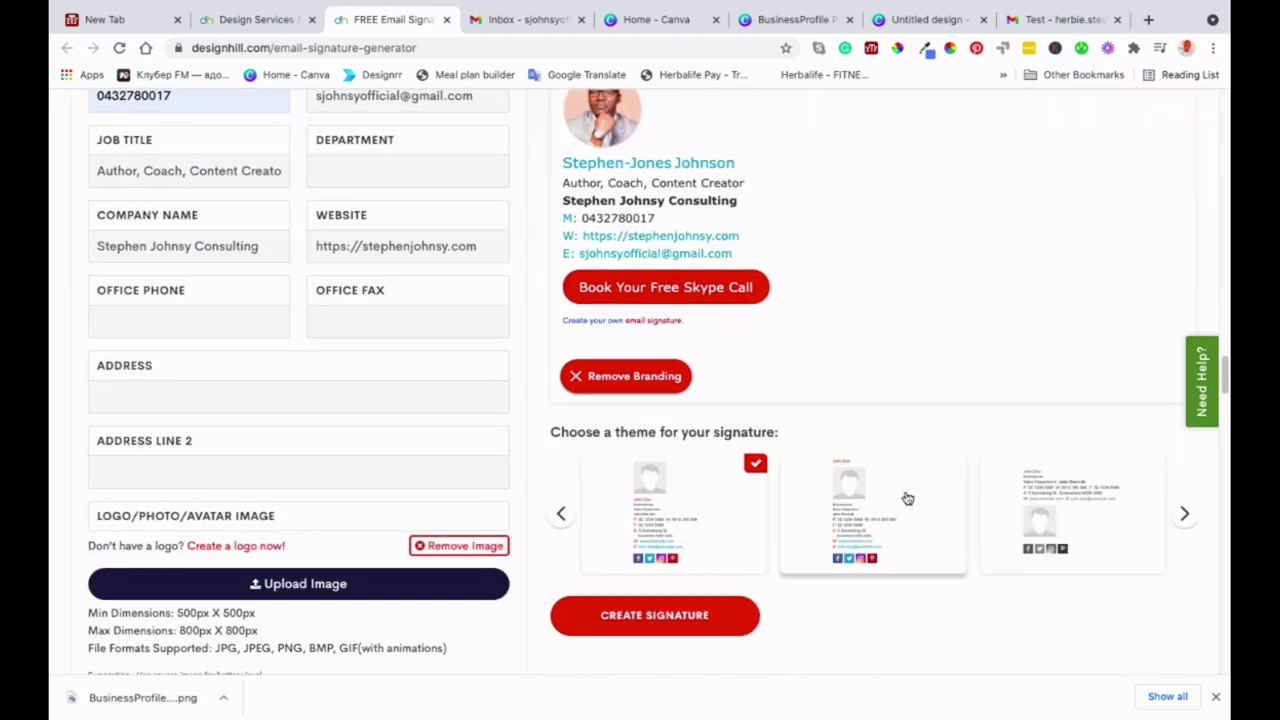
{"action": "left_click", "coordinate": [910, 498]}
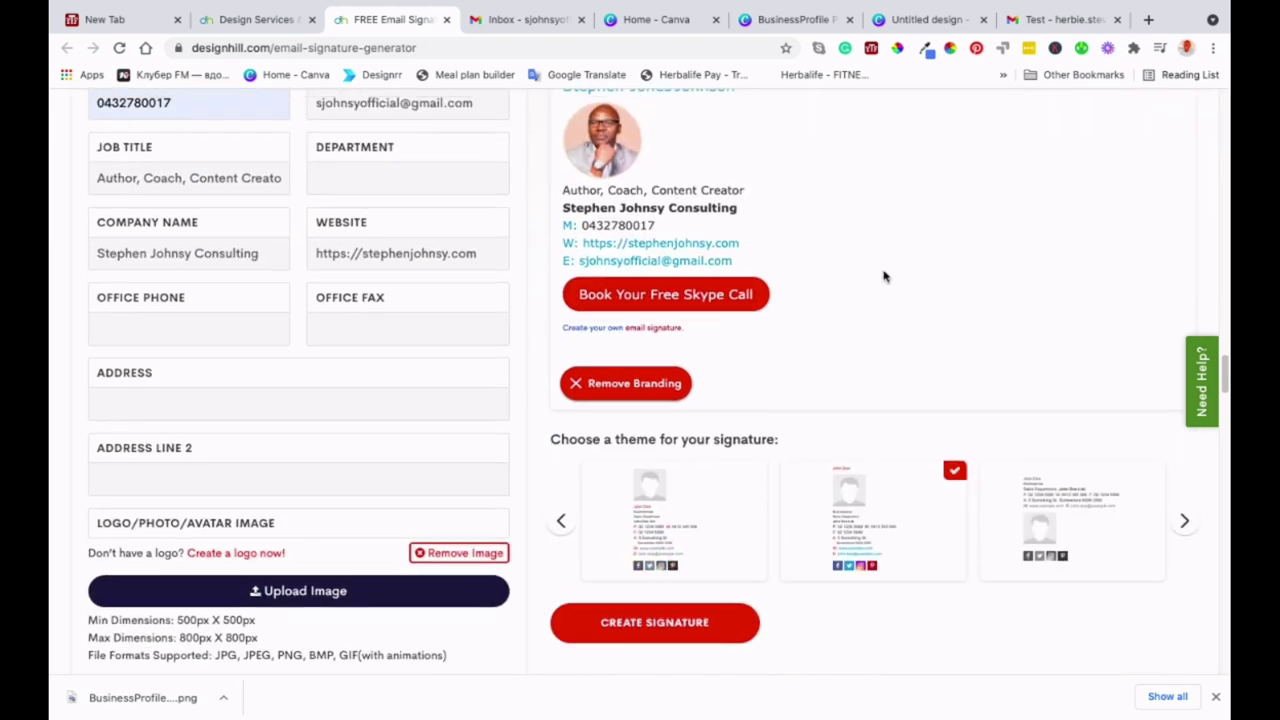
{"action": "scroll", "coordinate": [885, 277], "scroll_direction": "up", "scroll_amount": 1}
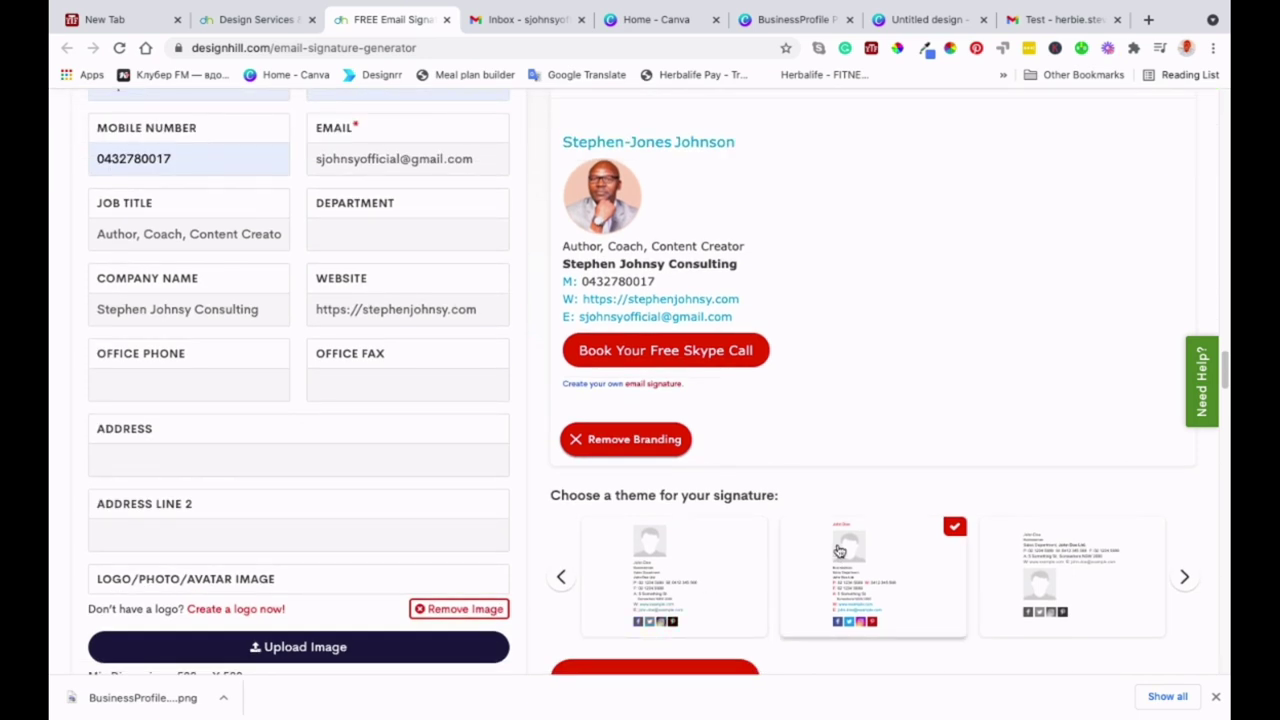
{"action": "left_click", "coordinate": [1070, 561]}
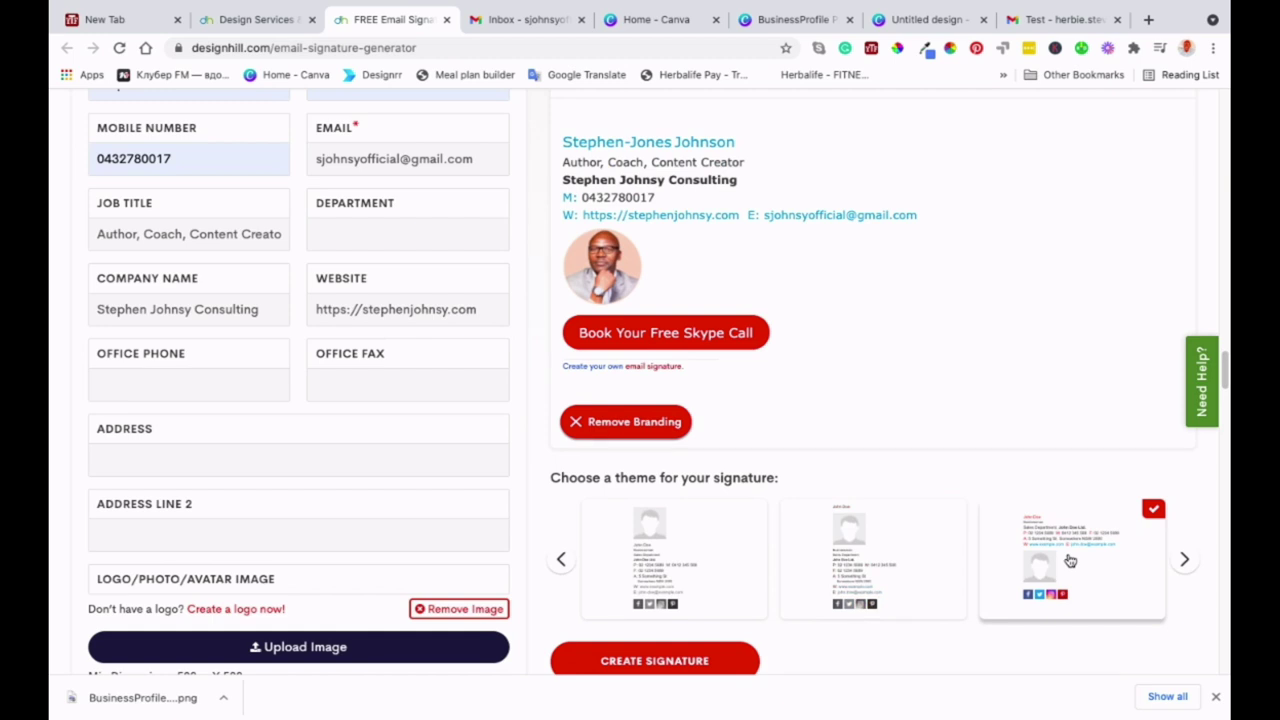
{"action": "left_click", "coordinate": [683, 558]}
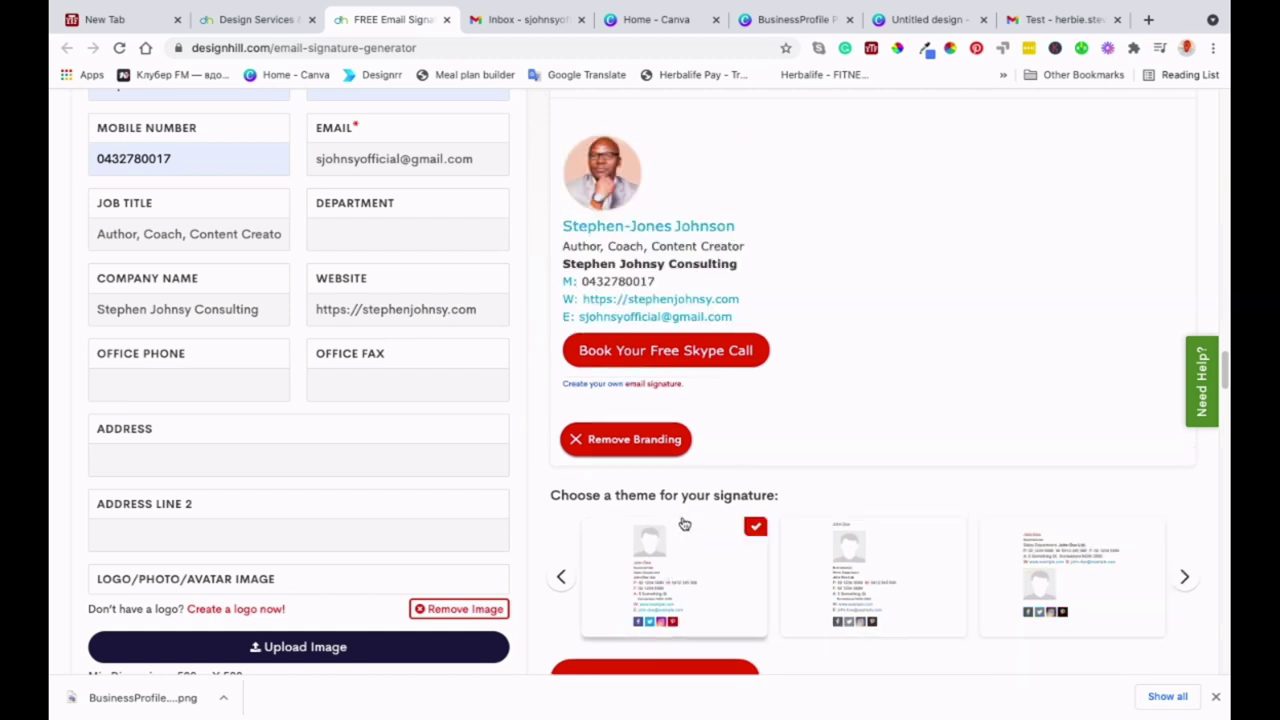
{"action": "scroll", "coordinate": [874, 291], "scroll_direction": "up", "scroll_amount": 1}
{"action": "scroll", "coordinate": [874, 293], "scroll_direction": "up", "scroll_amount": 1}
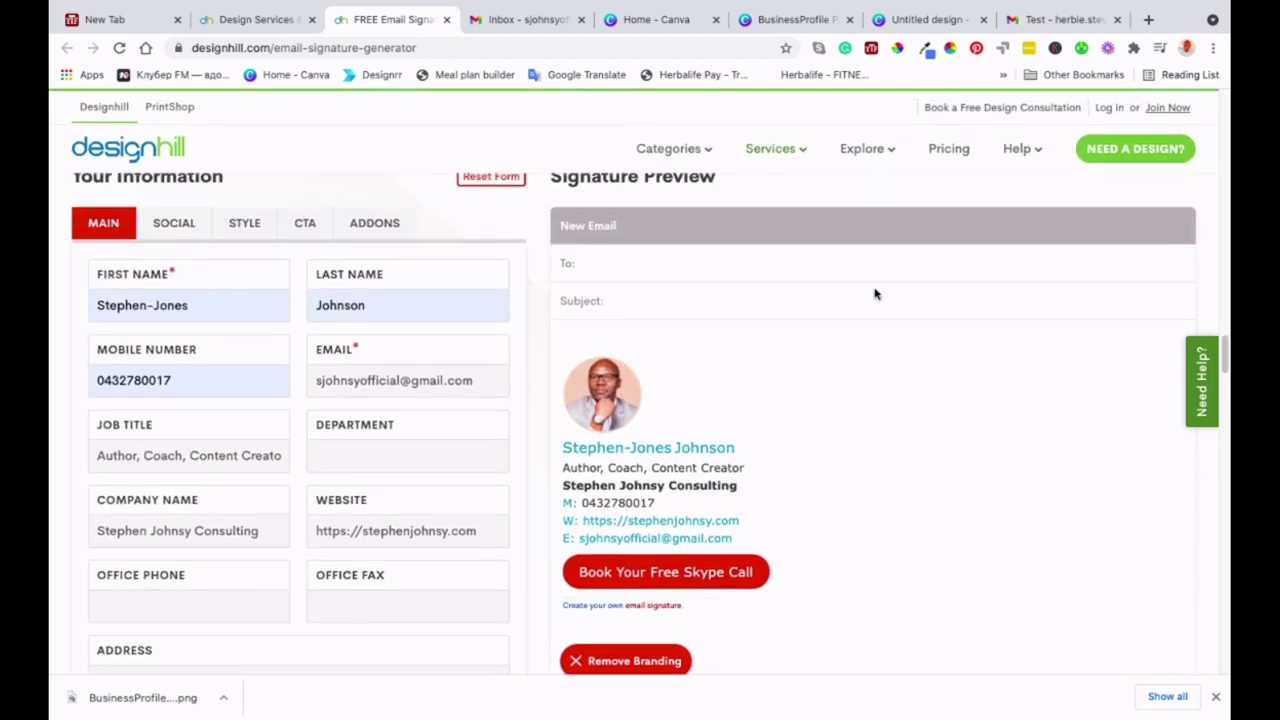
{"action": "scroll", "coordinate": [874, 293], "scroll_direction": "down", "scroll_amount": 1}
{"action": "scroll", "coordinate": [874, 292], "scroll_direction": "down", "scroll_amount": 3}
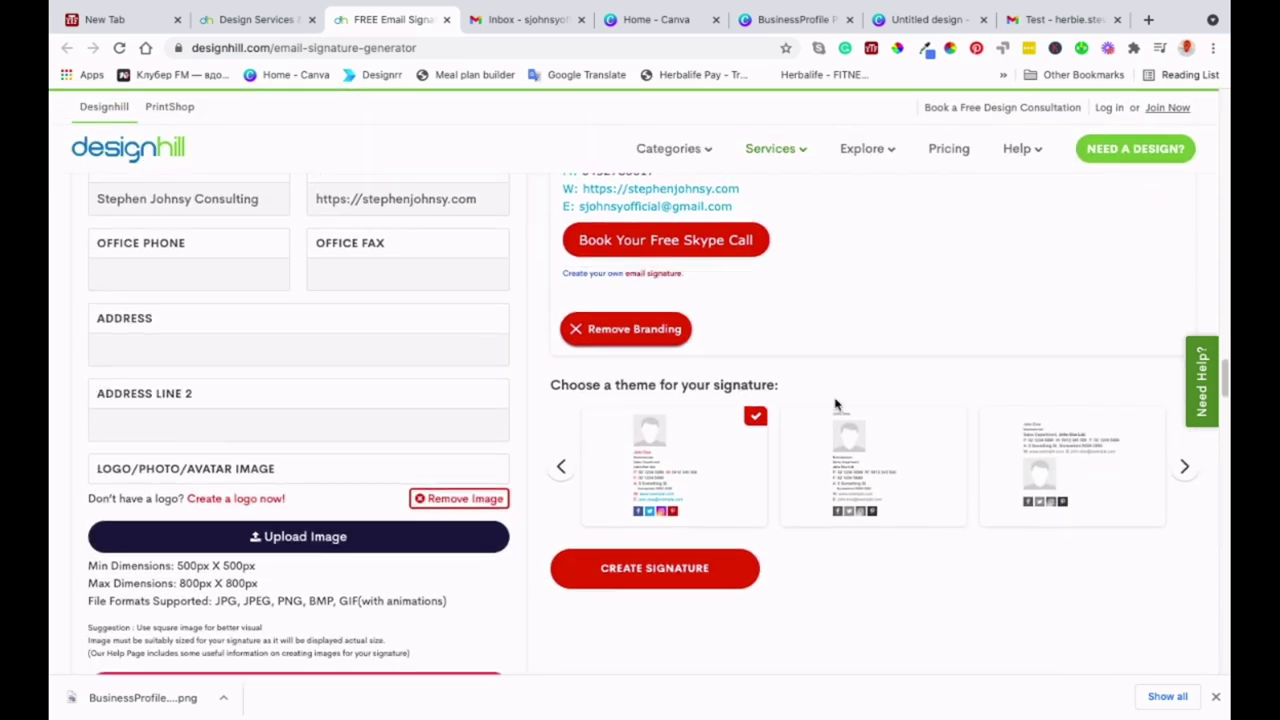
{"action": "scroll", "coordinate": [837, 405], "scroll_direction": "down", "scroll_amount": 1}
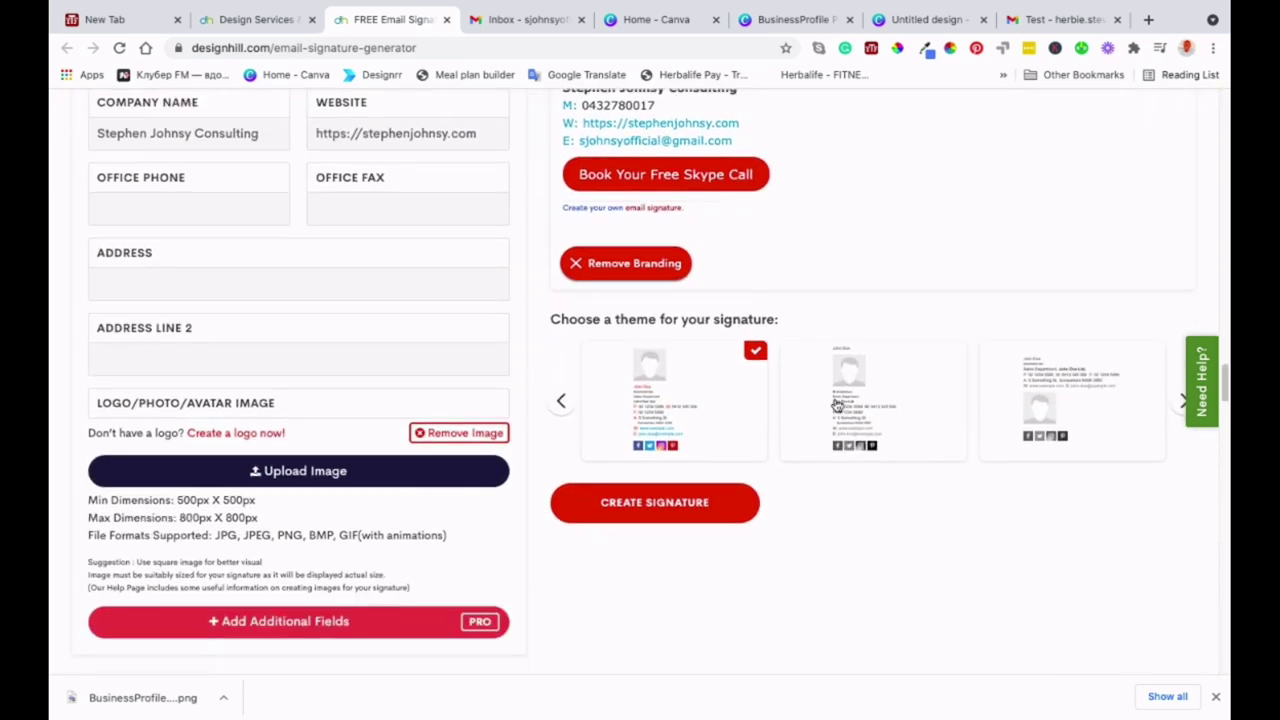
- Start the export steps and answer Yes to having a business logo, made with Canva
{"action": "left_click", "coordinate": [675, 509]}
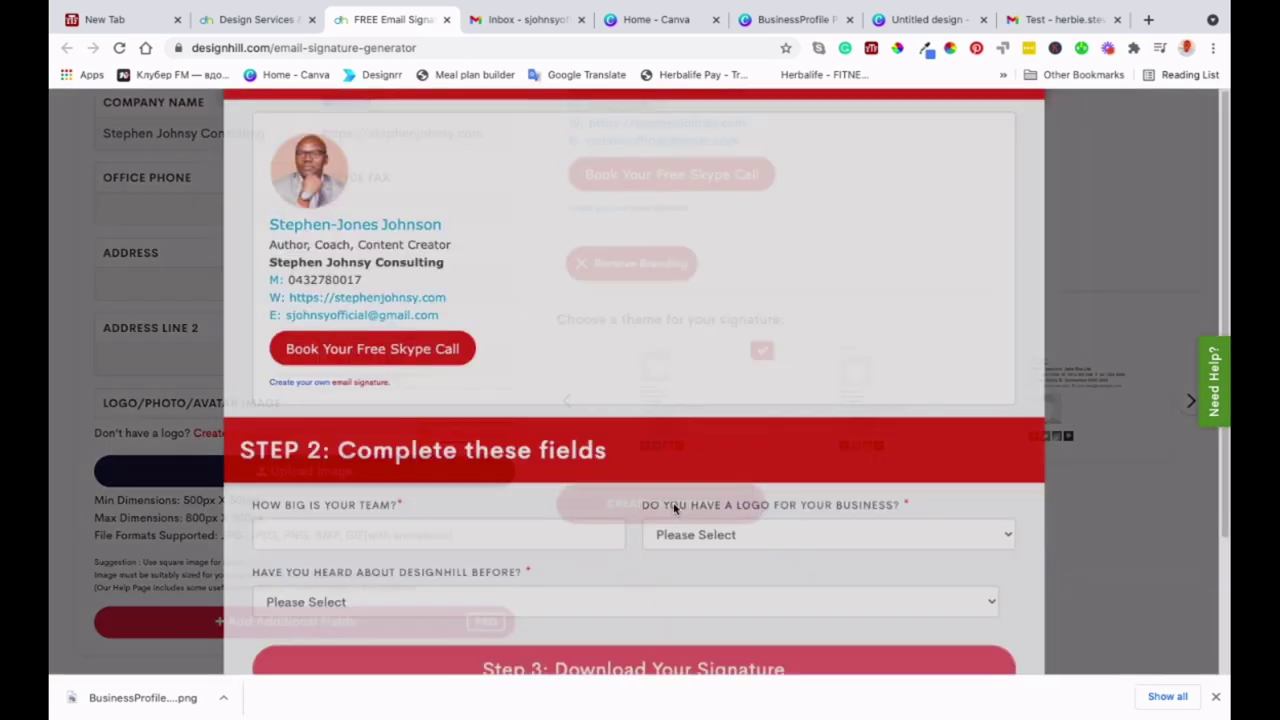
{"action": "scroll", "coordinate": [630, 537], "scroll_direction": "down", "scroll_amount": 2}
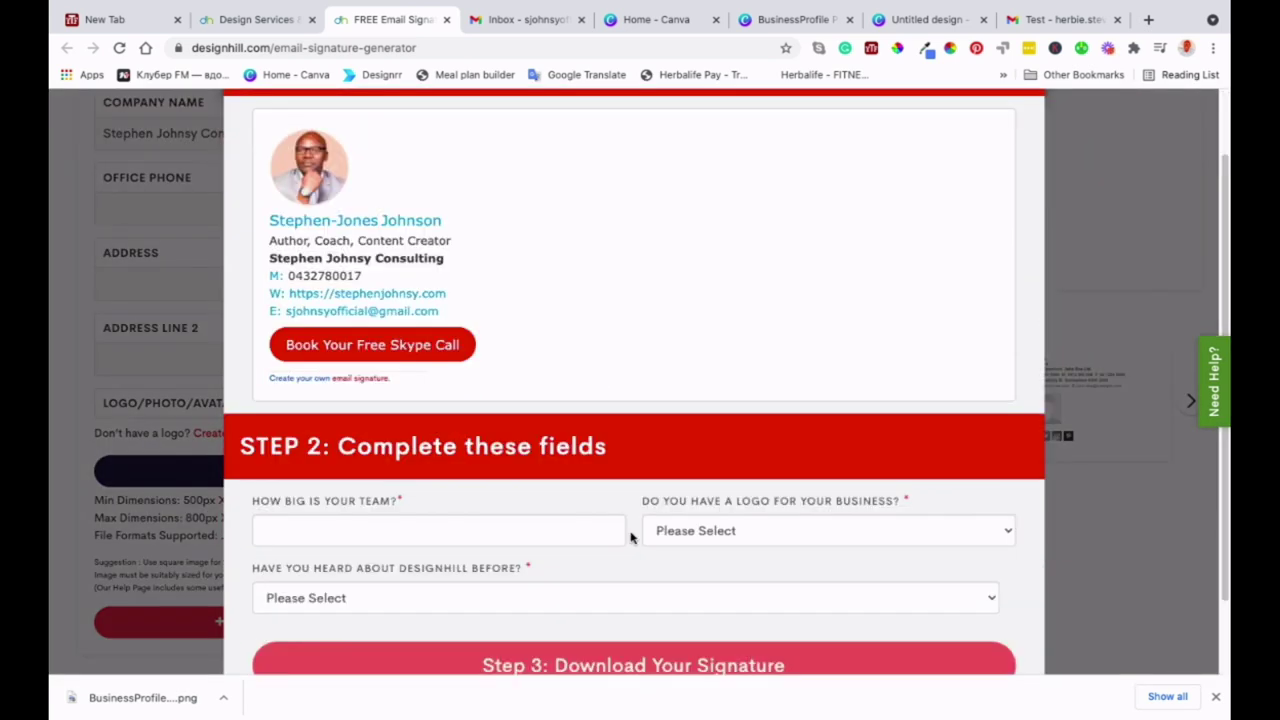
{"action": "scroll", "coordinate": [630, 537], "scroll_direction": "up", "scroll_amount": 2}
{"action": "scroll", "coordinate": [630, 537], "scroll_direction": "down", "scroll_amount": 1}
{"action": "scroll", "coordinate": [630, 537], "scroll_direction": "down", "scroll_amount": 3}
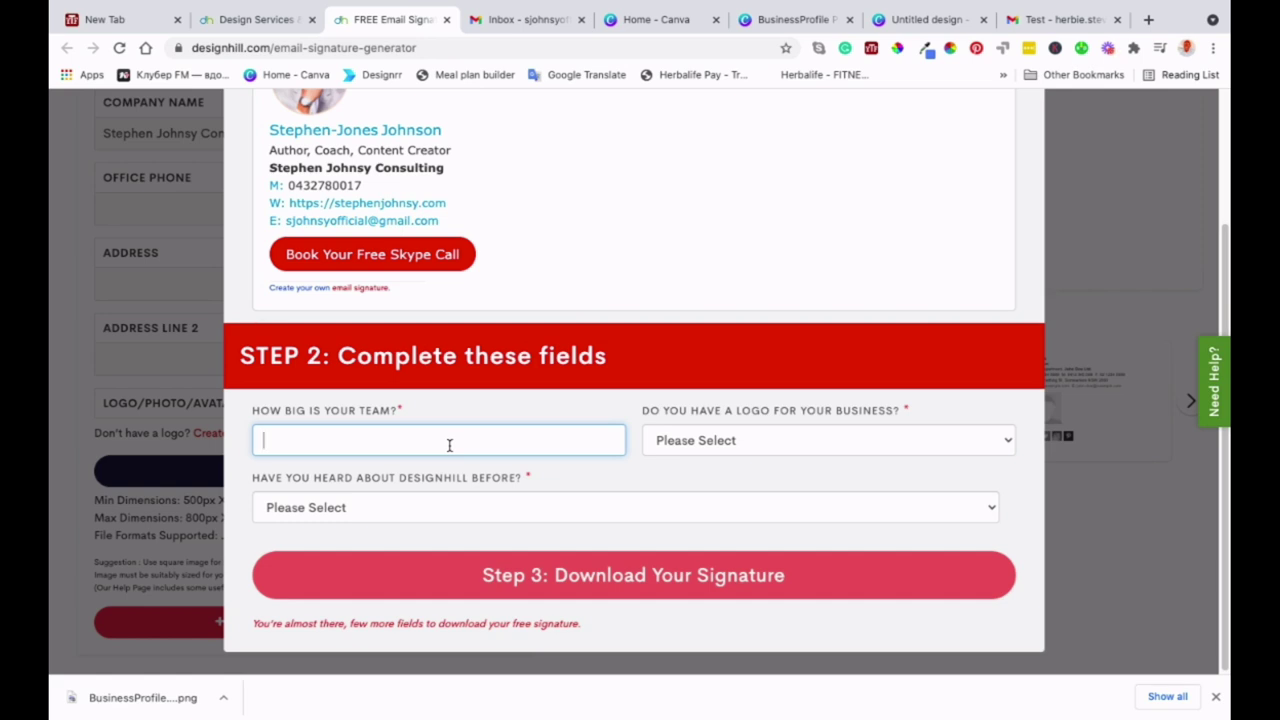
{"action": "left_click", "coordinate": [828, 446]}
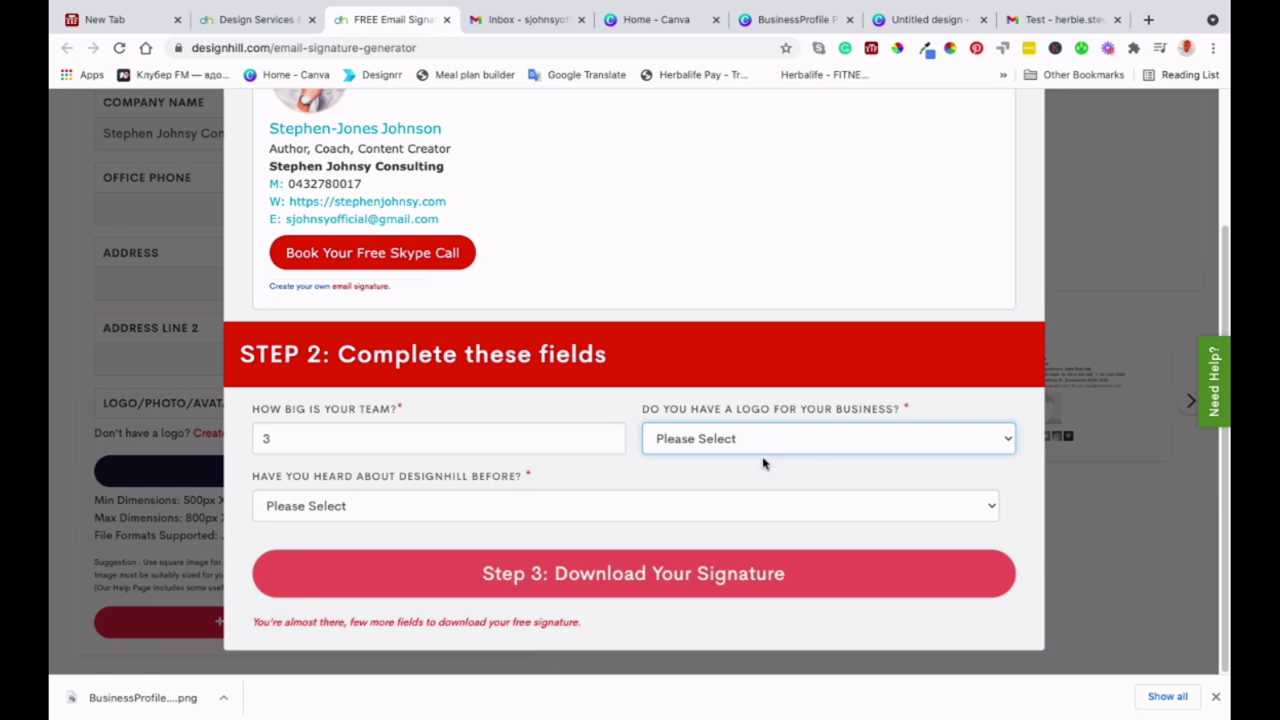
{"action": "left_click", "coordinate": [763, 463]}
{"action": "left_click", "coordinate": [761, 479]}
{"action": "type", "text": "Canva"}
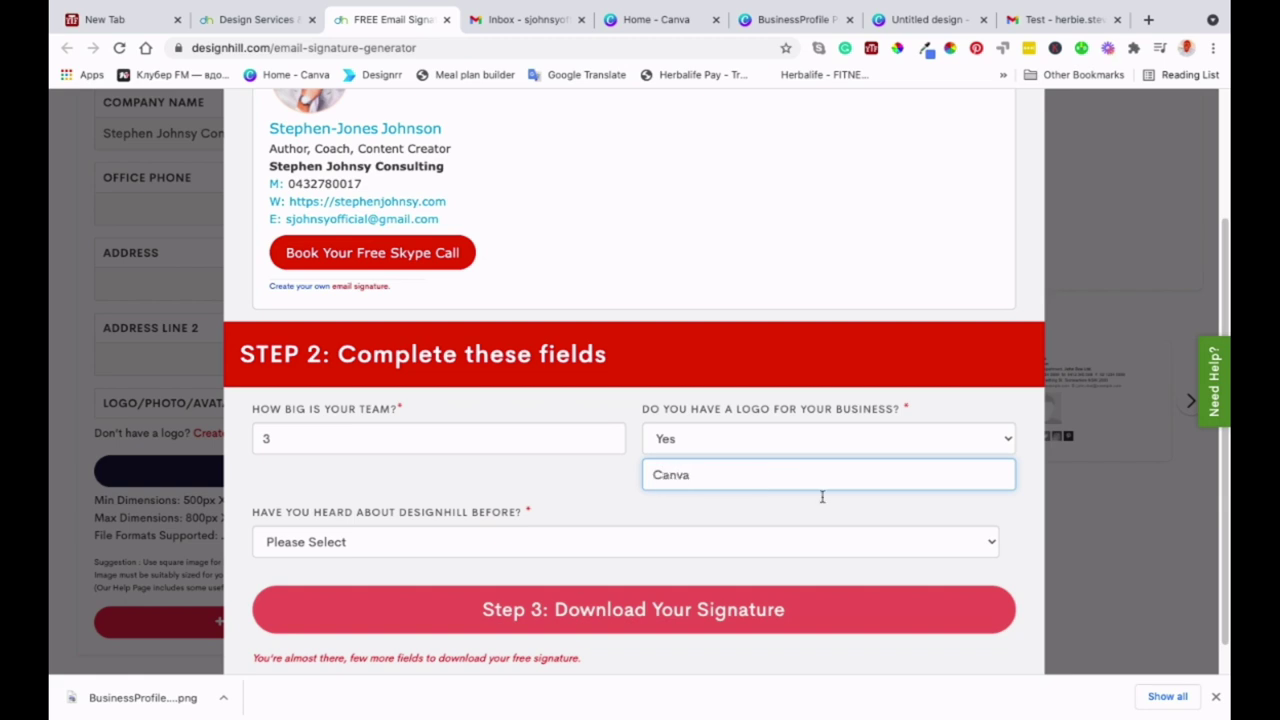
- Answer Yes to knowing Designhill via a search engine ('goo'), then request the signature download
{"action": "scroll", "coordinate": [437, 557], "scroll_direction": "down", "scroll_amount": 1}
{"action": "left_click", "coordinate": [430, 507]}
{"action": "left_click", "coordinate": [400, 527]}
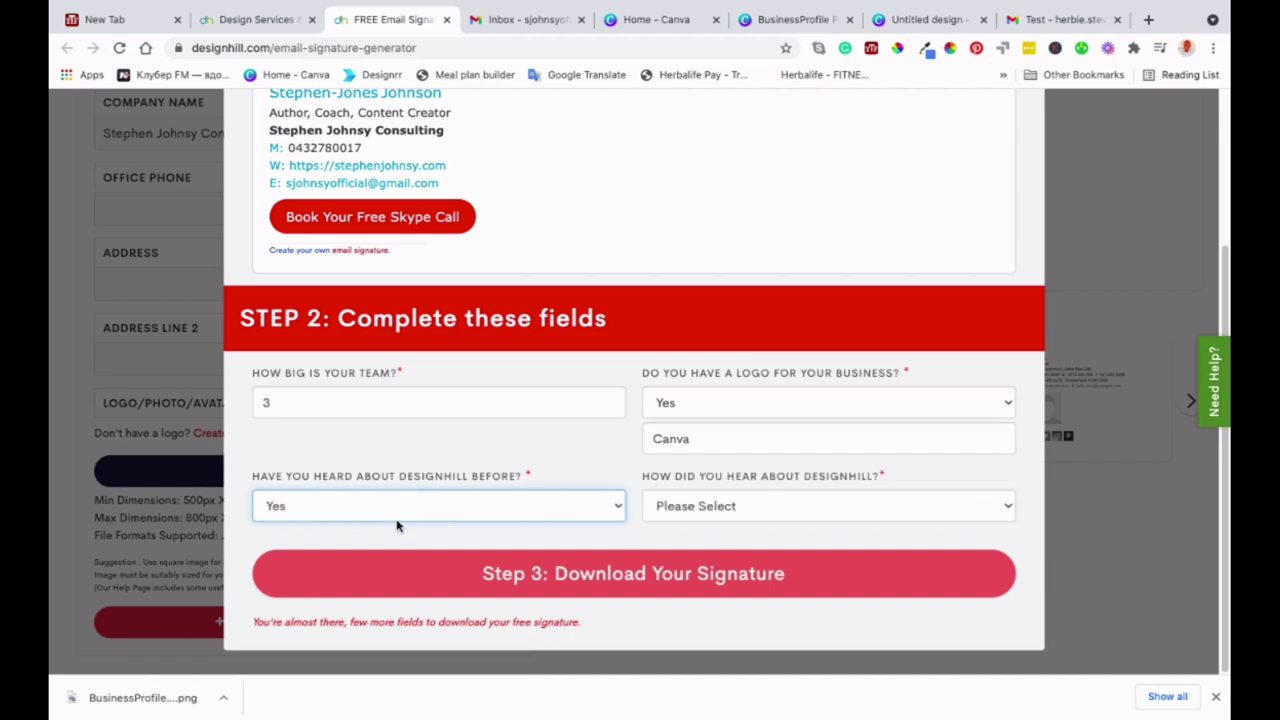
{"action": "left_click", "coordinate": [738, 506]}
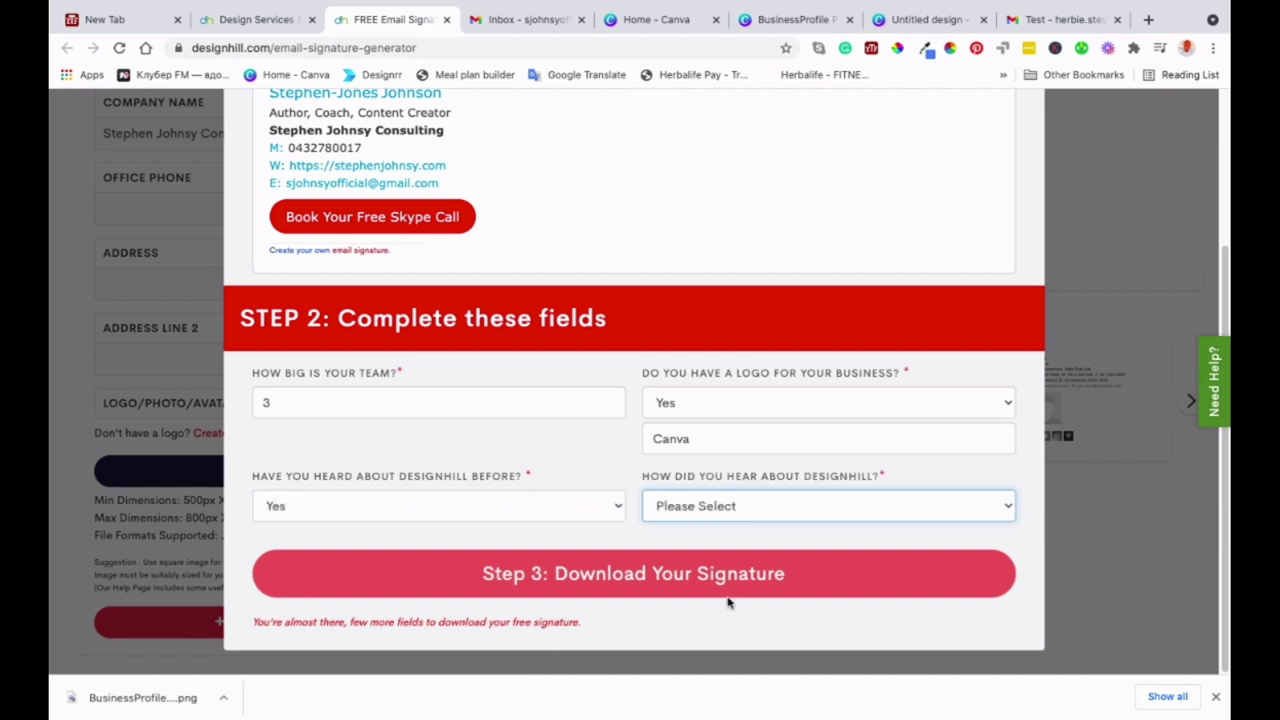
{"action": "left_click", "coordinate": [709, 520]}
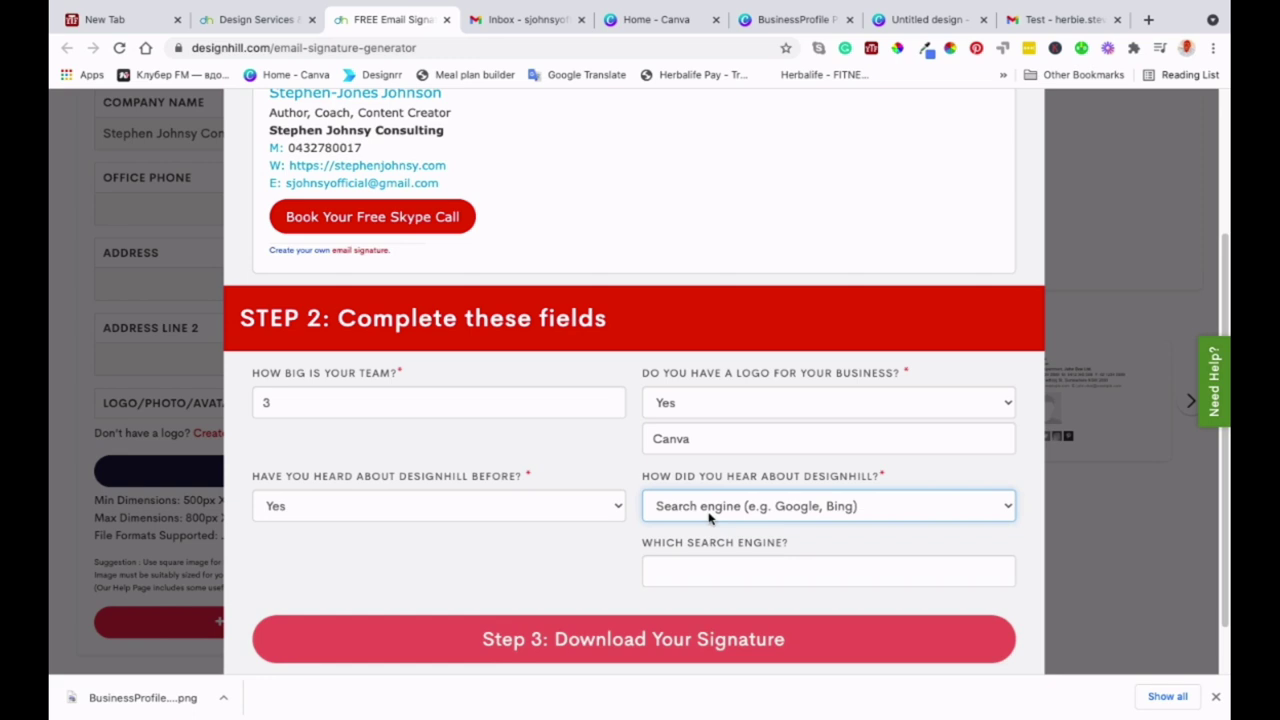
{"action": "left_click", "coordinate": [714, 574]}
{"action": "type", "text": "google"}
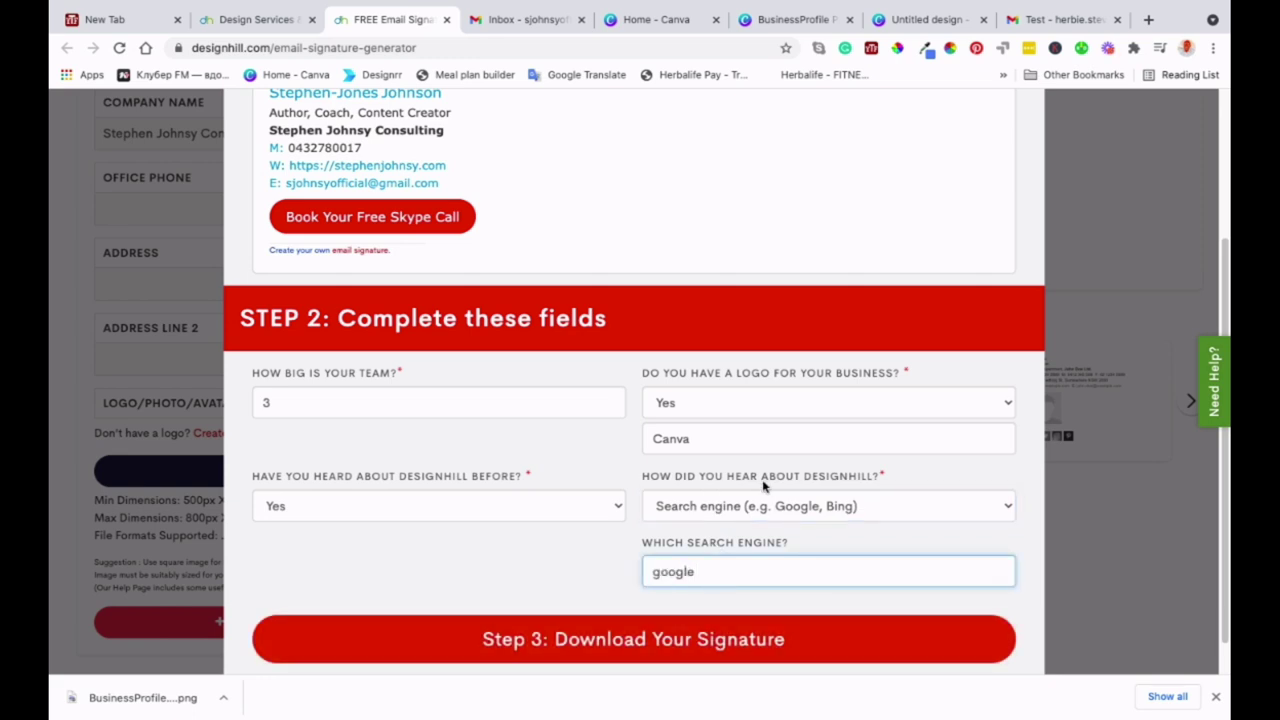
{"action": "scroll", "coordinate": [765, 485], "scroll_direction": "down", "scroll_amount": 1}
{"action": "left_click", "coordinate": [522, 512]}
{"action": "left_click", "coordinate": [683, 602]}
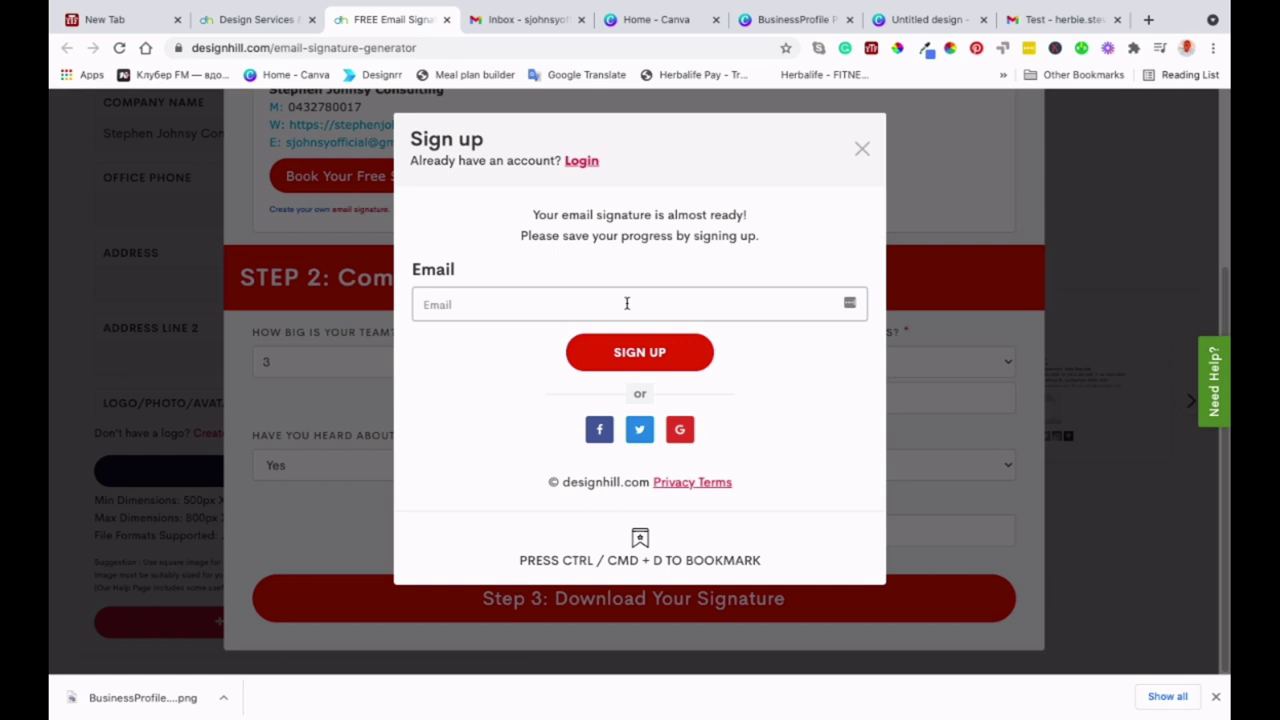
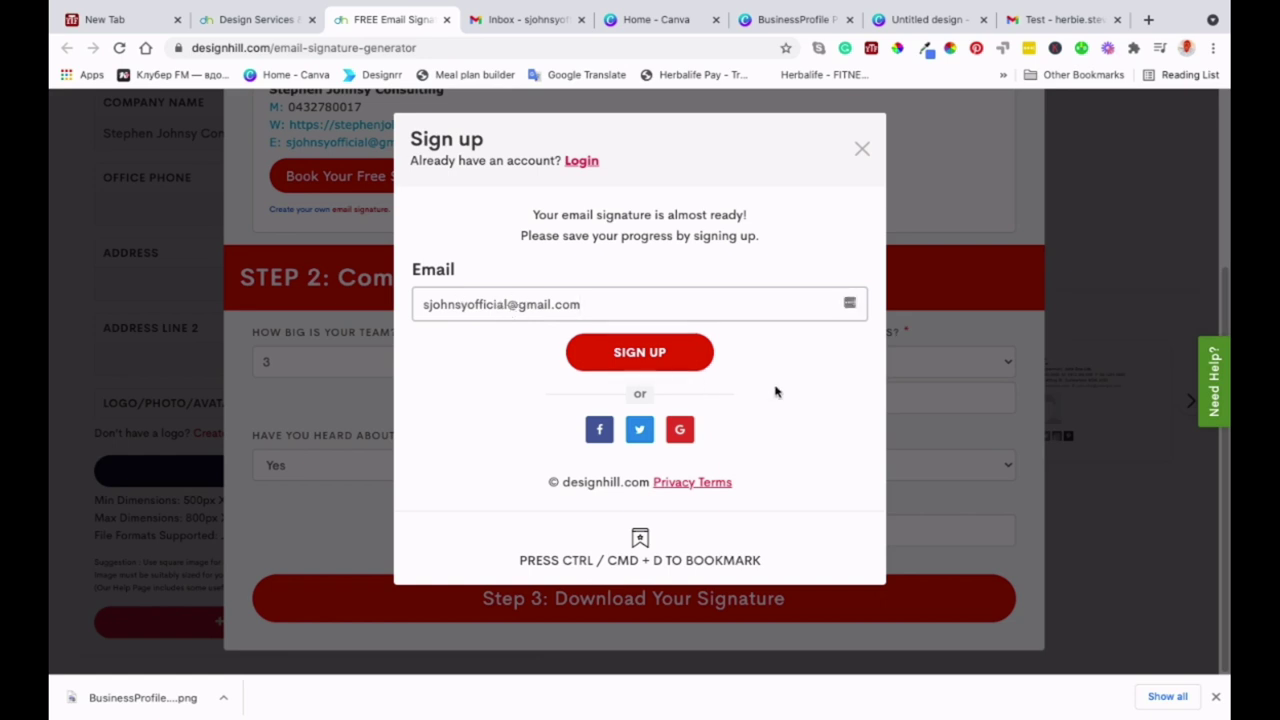
- Enter the account's e-mail address in the Sign up form, fix the typos, and sign up
{"action": "left_click", "coordinate": [700, 352]}
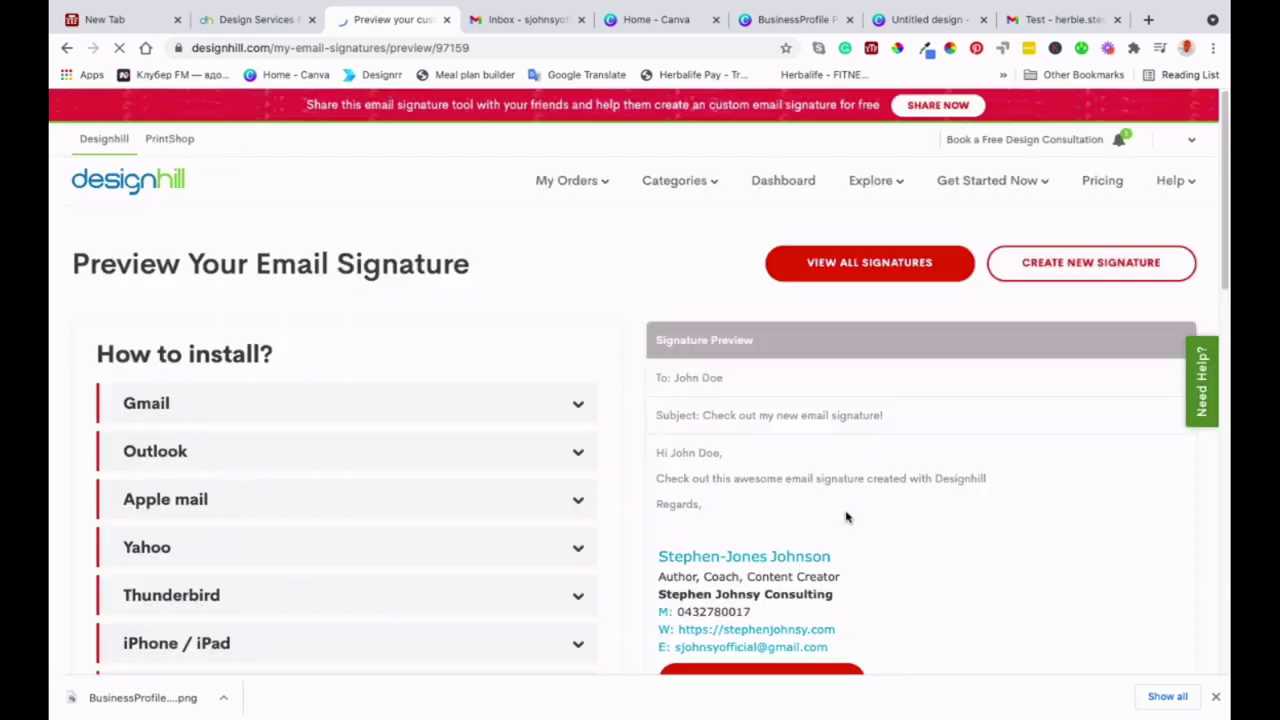
- Copy the finished signature to the clipboard and dismiss the testimonial popup
{"action": "scroll", "coordinate": [846, 517], "scroll_direction": "down", "scroll_amount": 2}
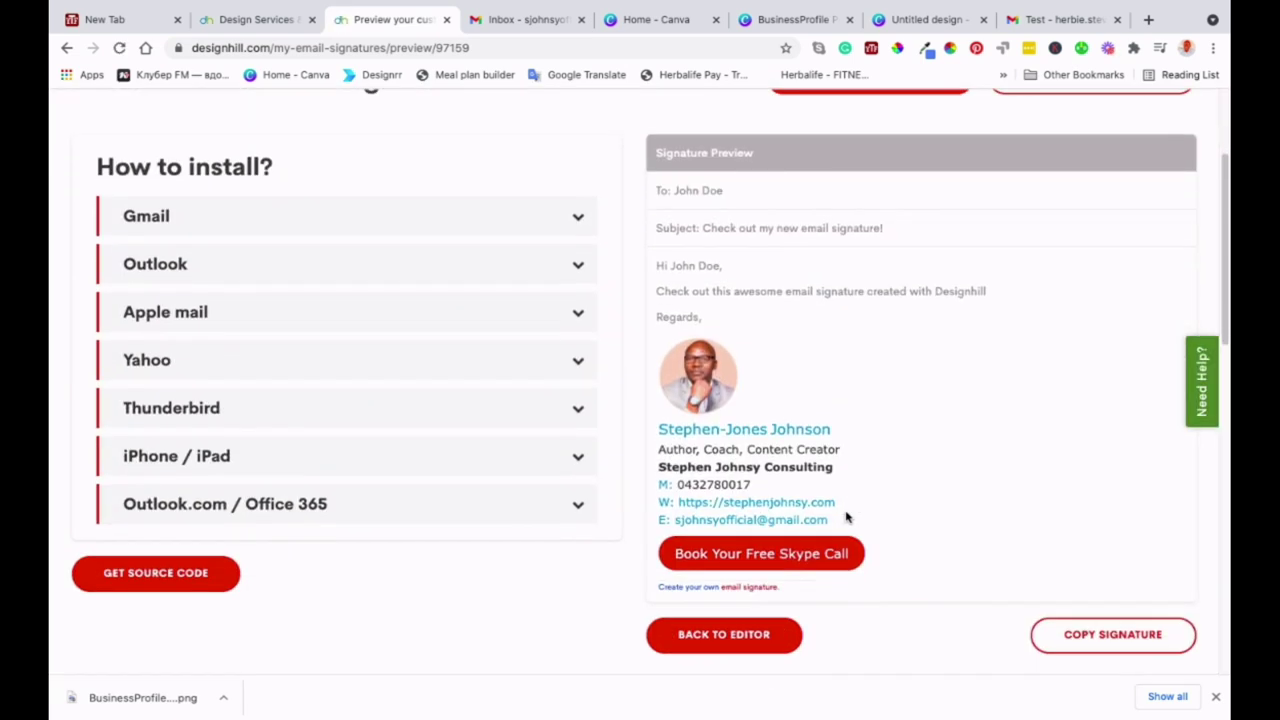
{"action": "scroll", "coordinate": [851, 477], "scroll_direction": "down", "scroll_amount": 1}
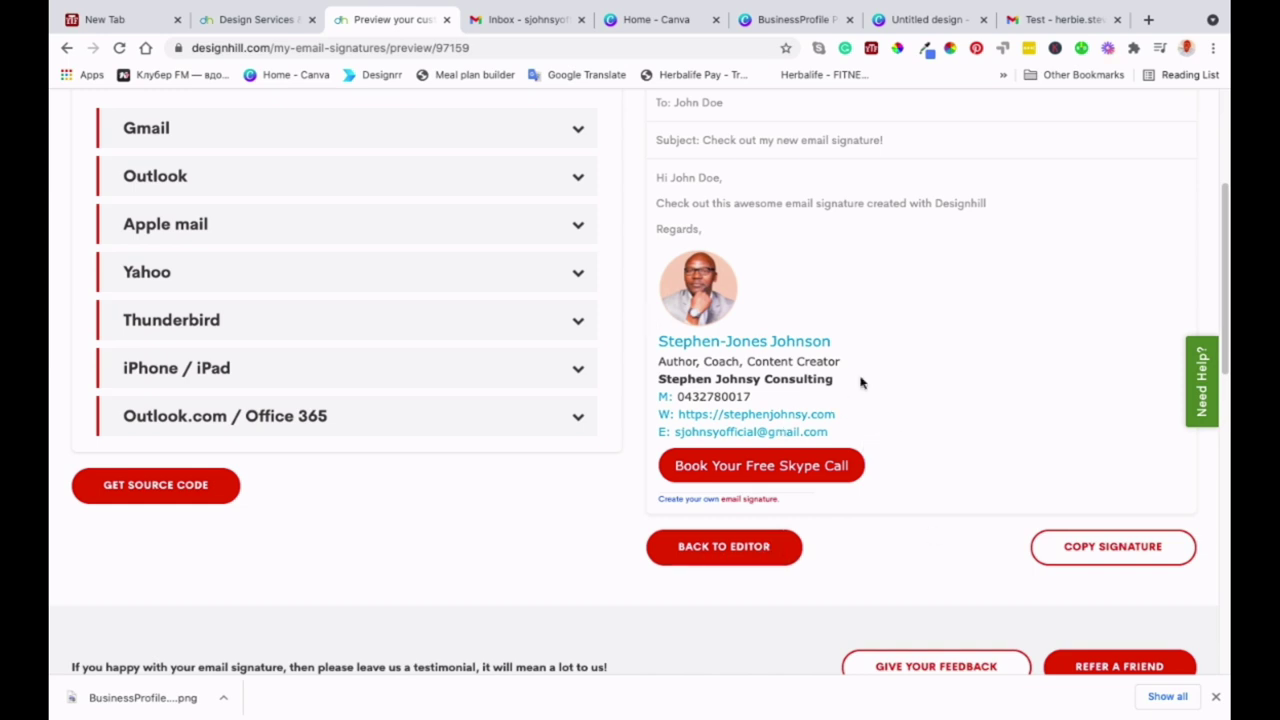
{"action": "scroll", "coordinate": [1026, 420], "scroll_direction": "up", "scroll_amount": 1}
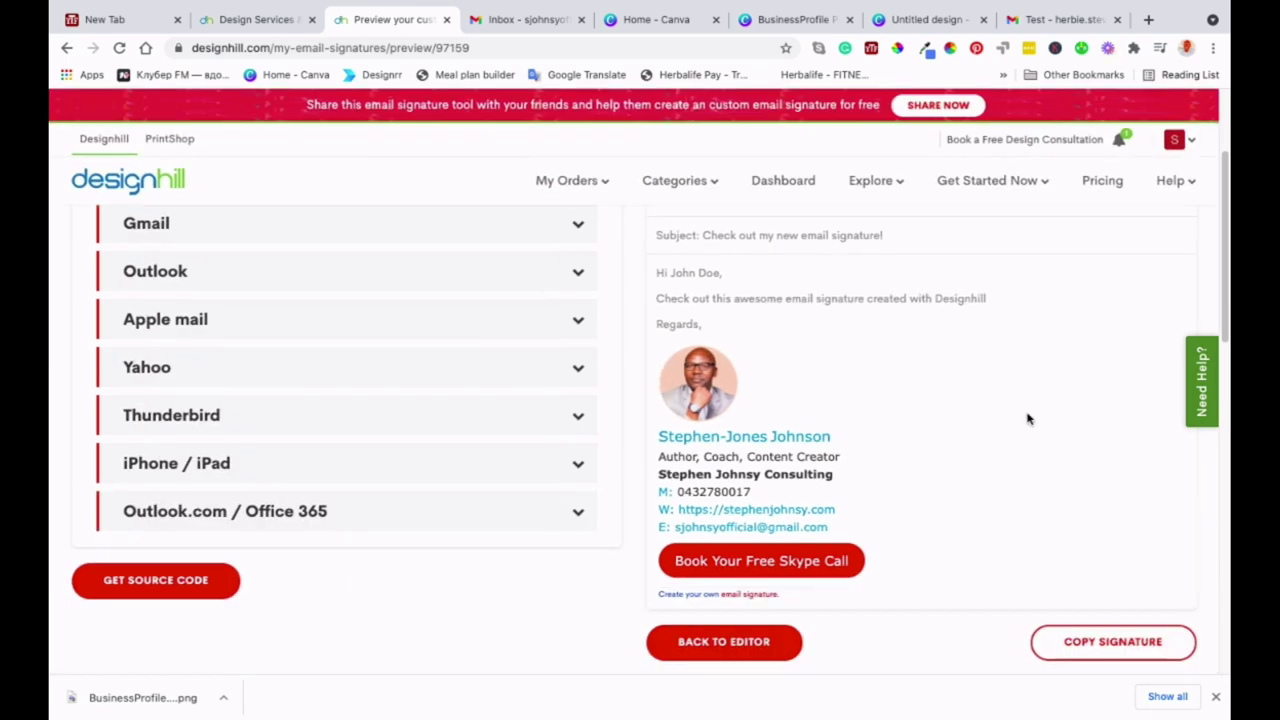
{"action": "left_click", "coordinate": [1094, 642]}
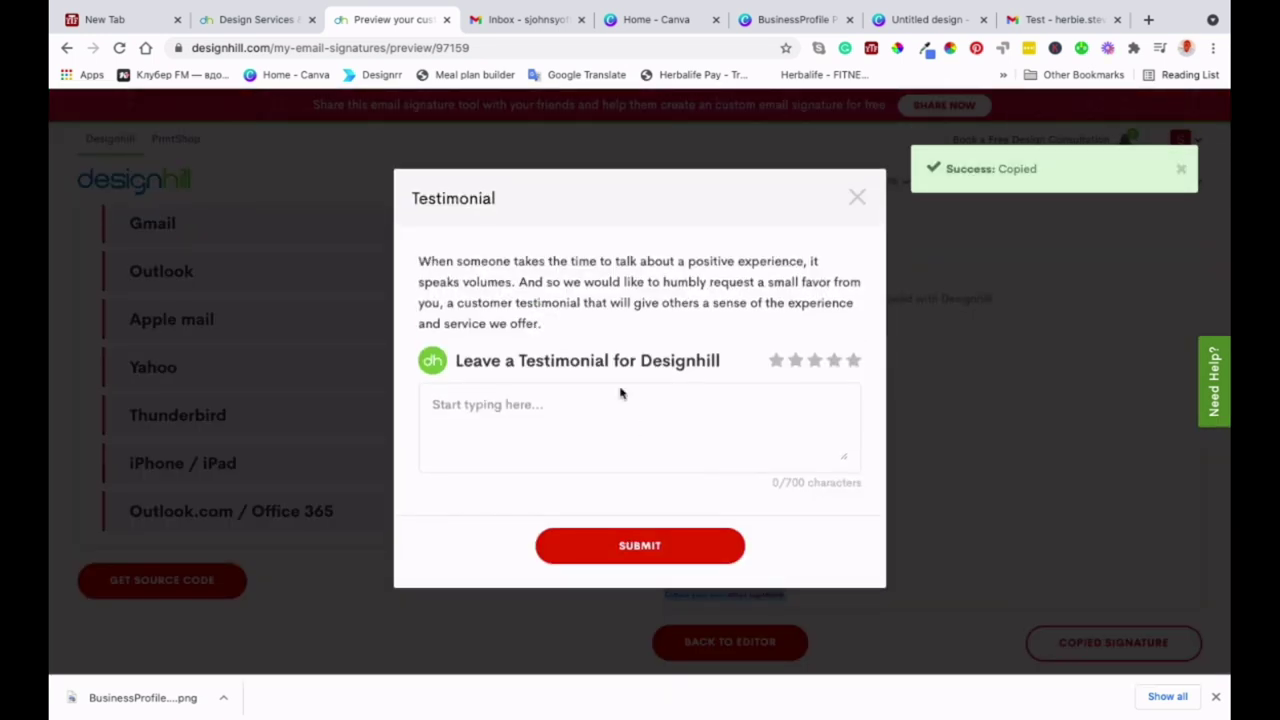
{"action": "left_click", "coordinate": [857, 199]}
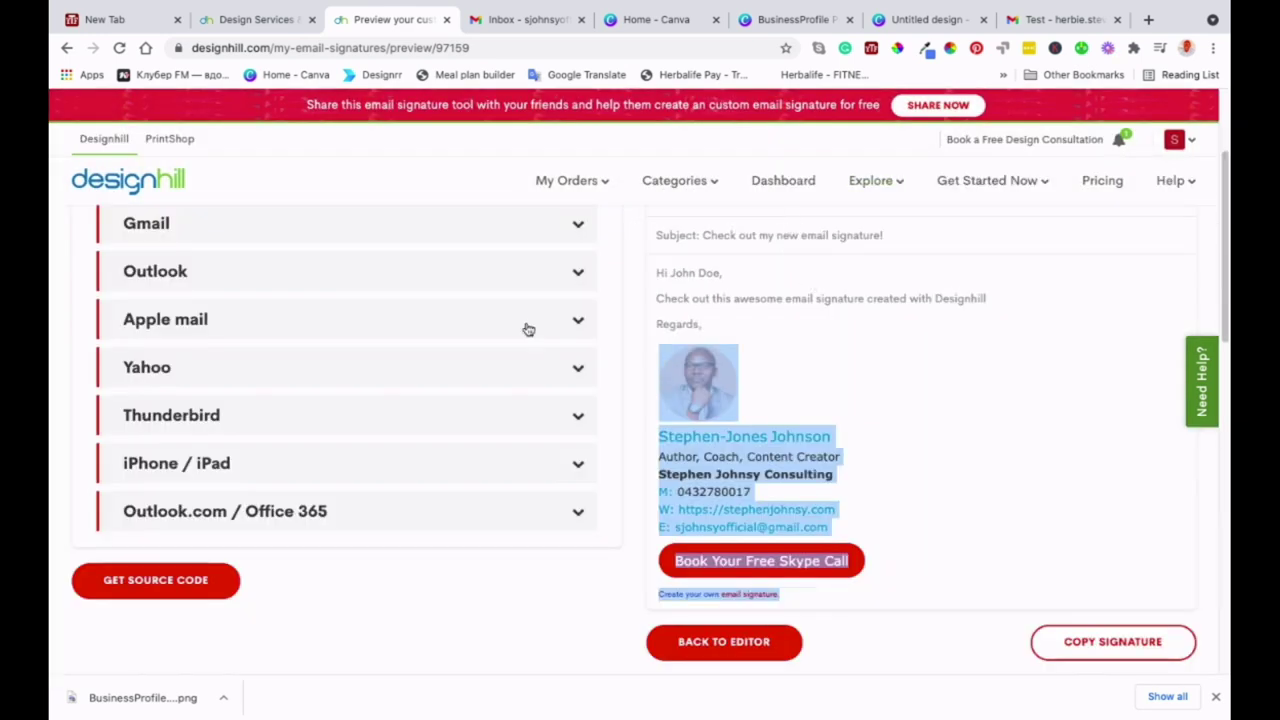
- Expand the Gmail installation steps under How to install?, then collapse them
{"action": "scroll", "coordinate": [323, 257], "scroll_direction": "up", "scroll_amount": 1}
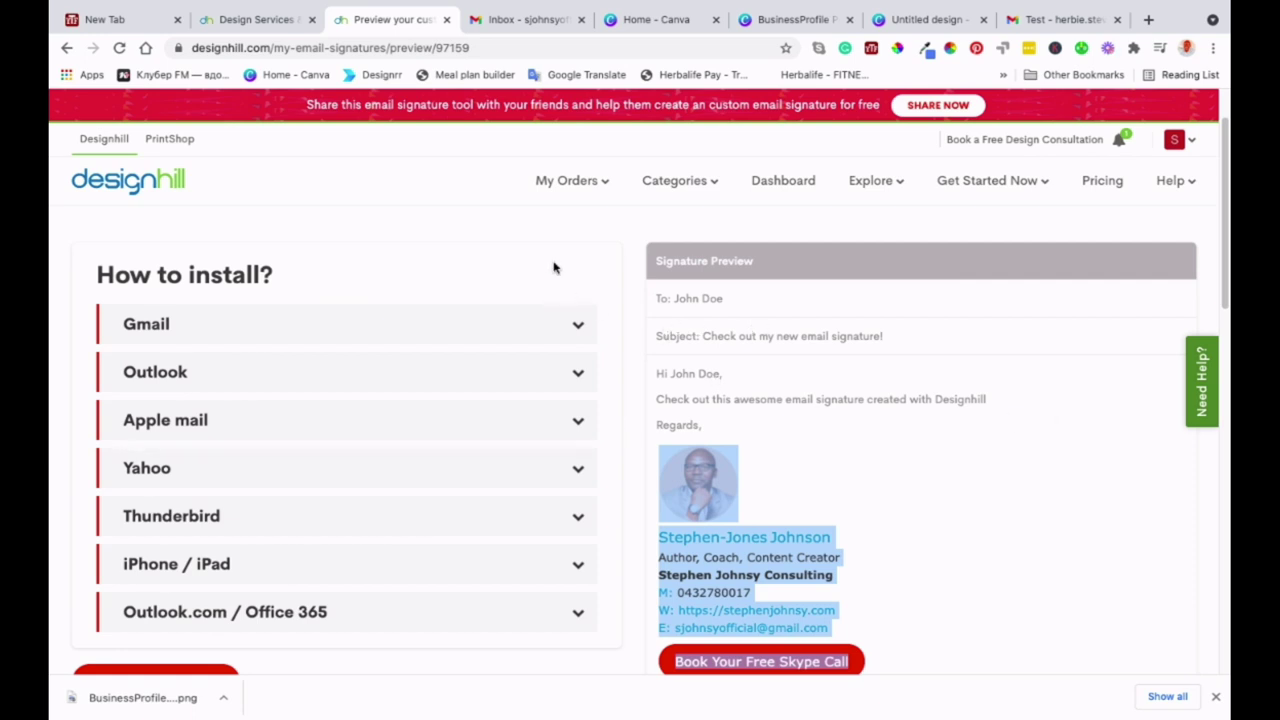
{"action": "left_click", "coordinate": [574, 331]}
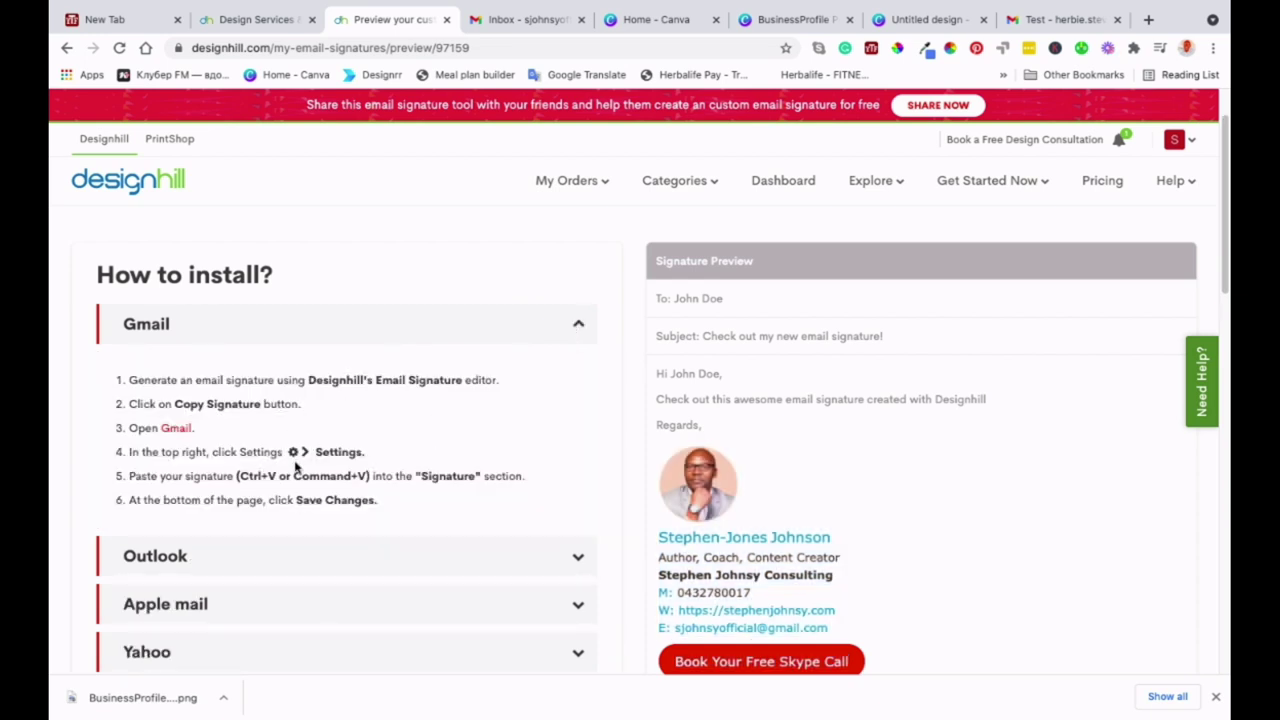
{"action": "left_click", "coordinate": [578, 327]}
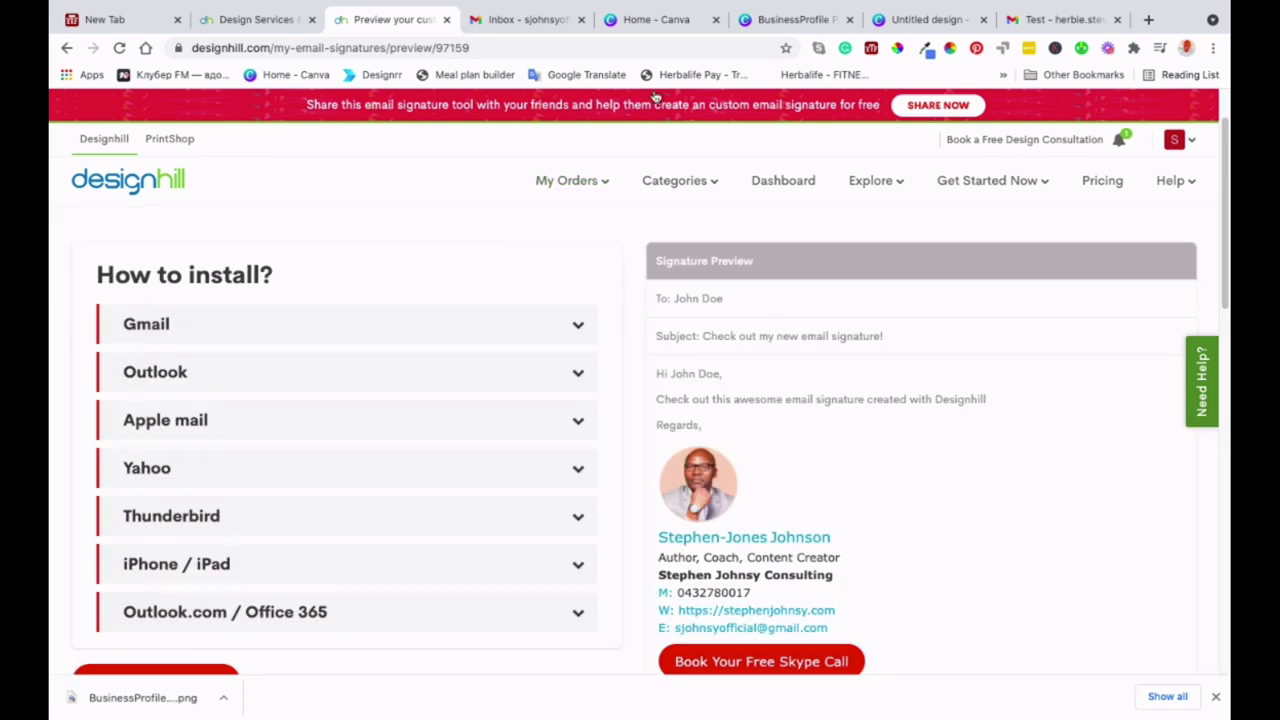
- Switch to Gmail and open See all settings from the Settings gear
{"action": "left_click", "coordinate": [524, 22]}
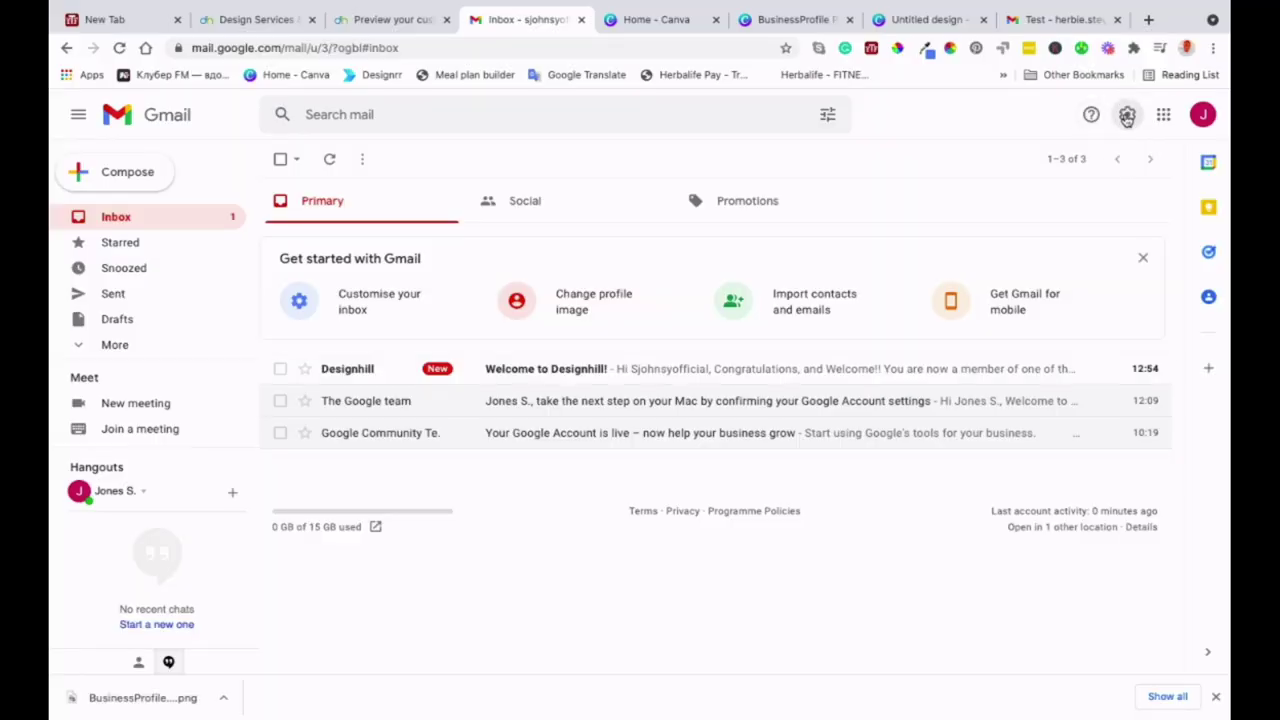
{"action": "left_click", "coordinate": [1127, 116]}
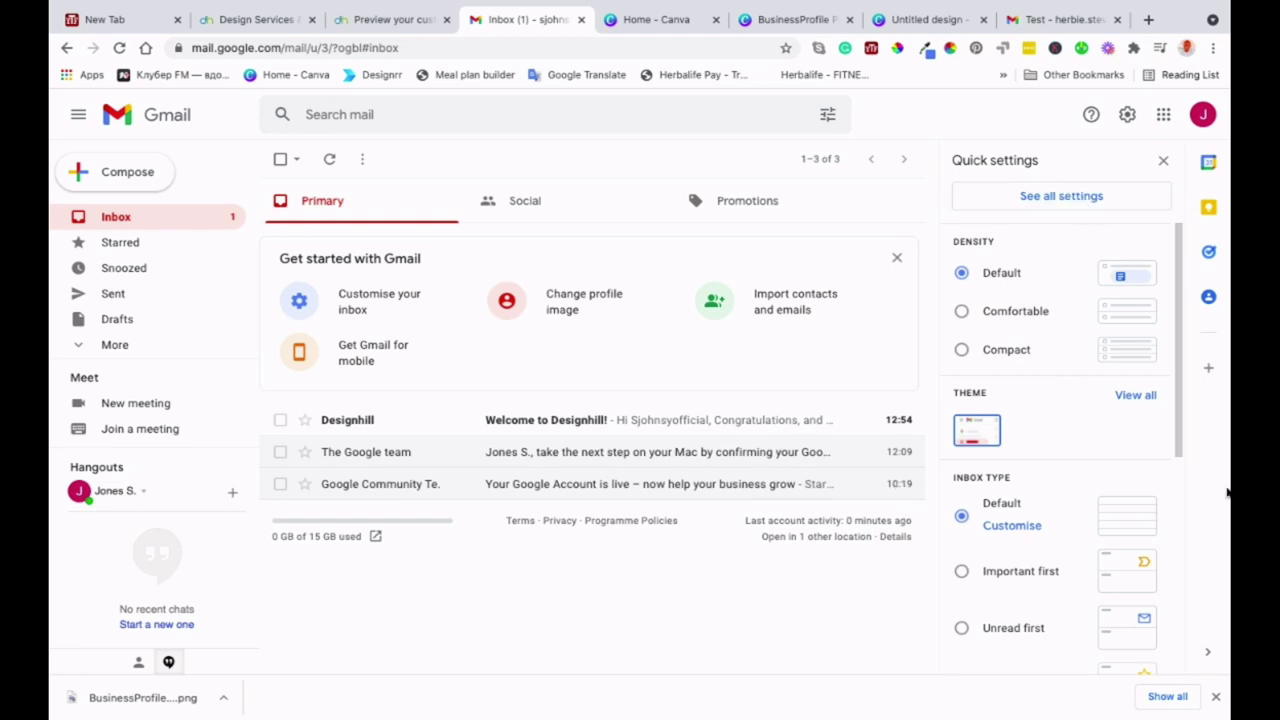
{"action": "left_click", "coordinate": [1067, 198]}
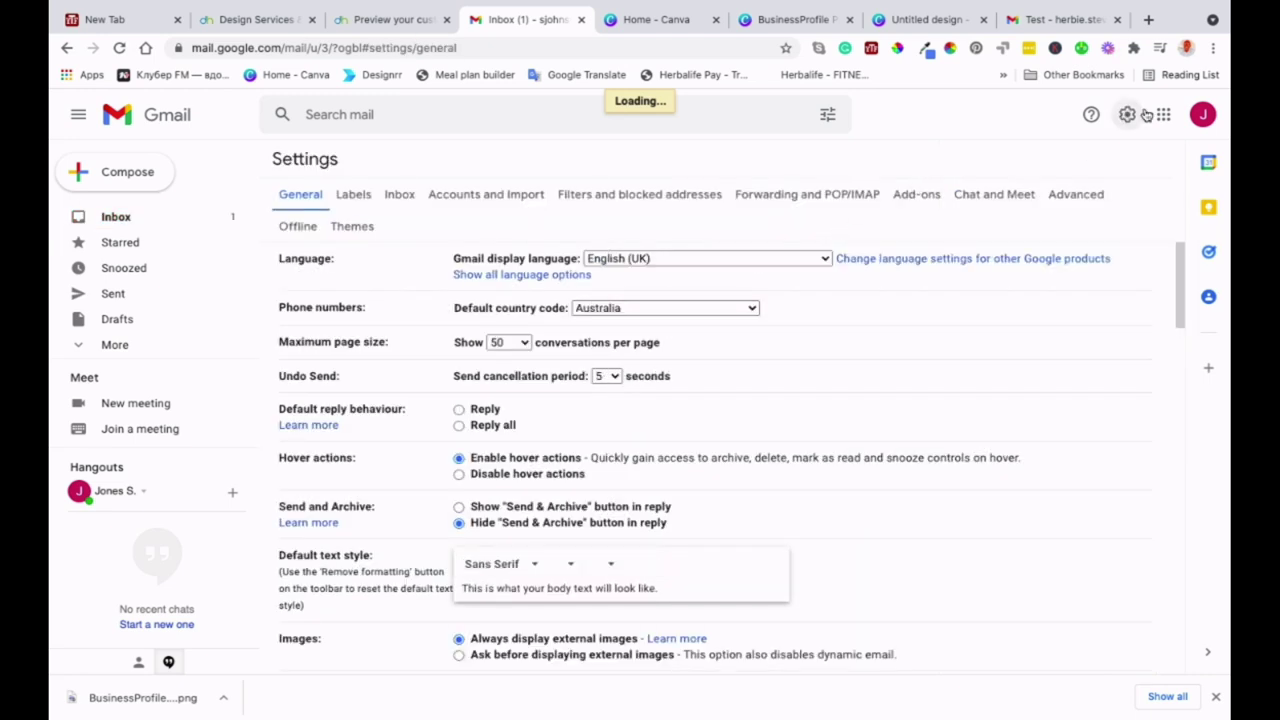
- Scroll down the General settings to the Signature section, which has no signatures yet
{"action": "scroll", "coordinate": [597, 347], "scroll_direction": "down", "scroll_amount": 4}
{"action": "scroll", "coordinate": [597, 347], "scroll_direction": "down", "scroll_amount": 10}
{"action": "scroll", "coordinate": [597, 347], "scroll_direction": "up", "scroll_amount": 15}
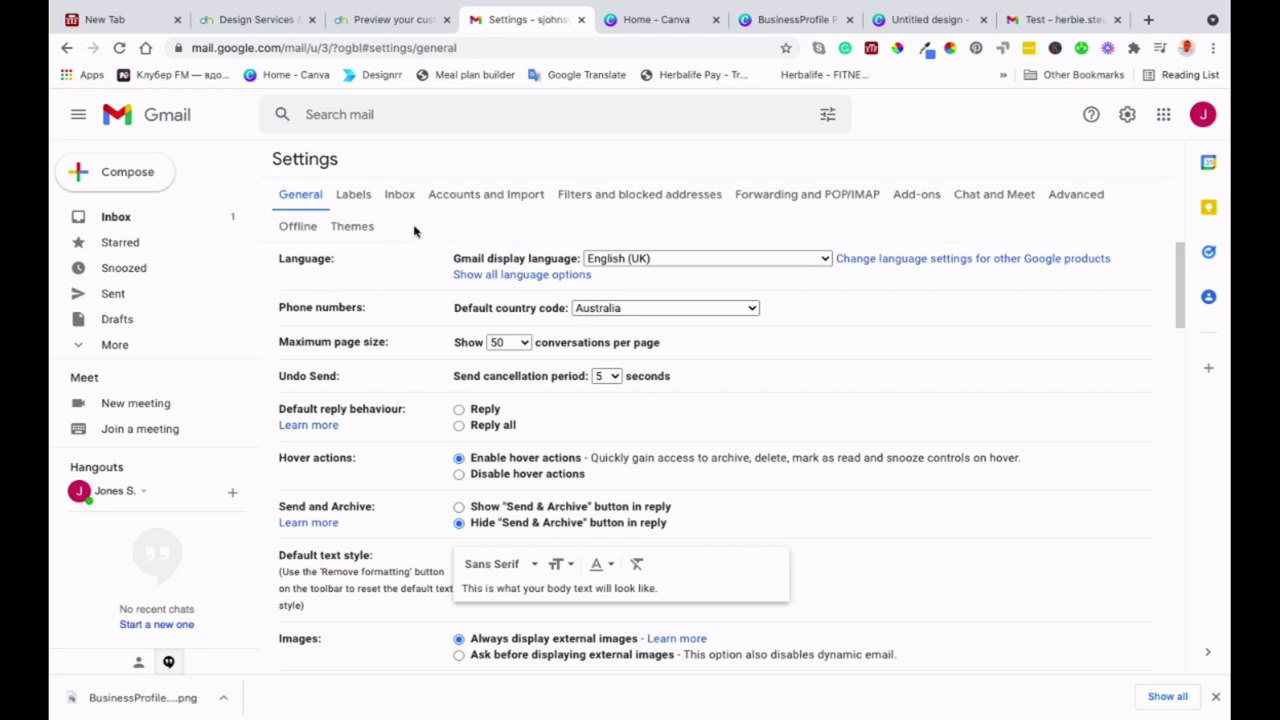
{"action": "scroll", "coordinate": [523, 449], "scroll_direction": "down", "scroll_amount": 1}
{"action": "scroll", "coordinate": [523, 449], "scroll_direction": "up", "scroll_amount": 1}
{"action": "scroll", "coordinate": [675, 287], "scroll_direction": "down", "scroll_amount": 7}
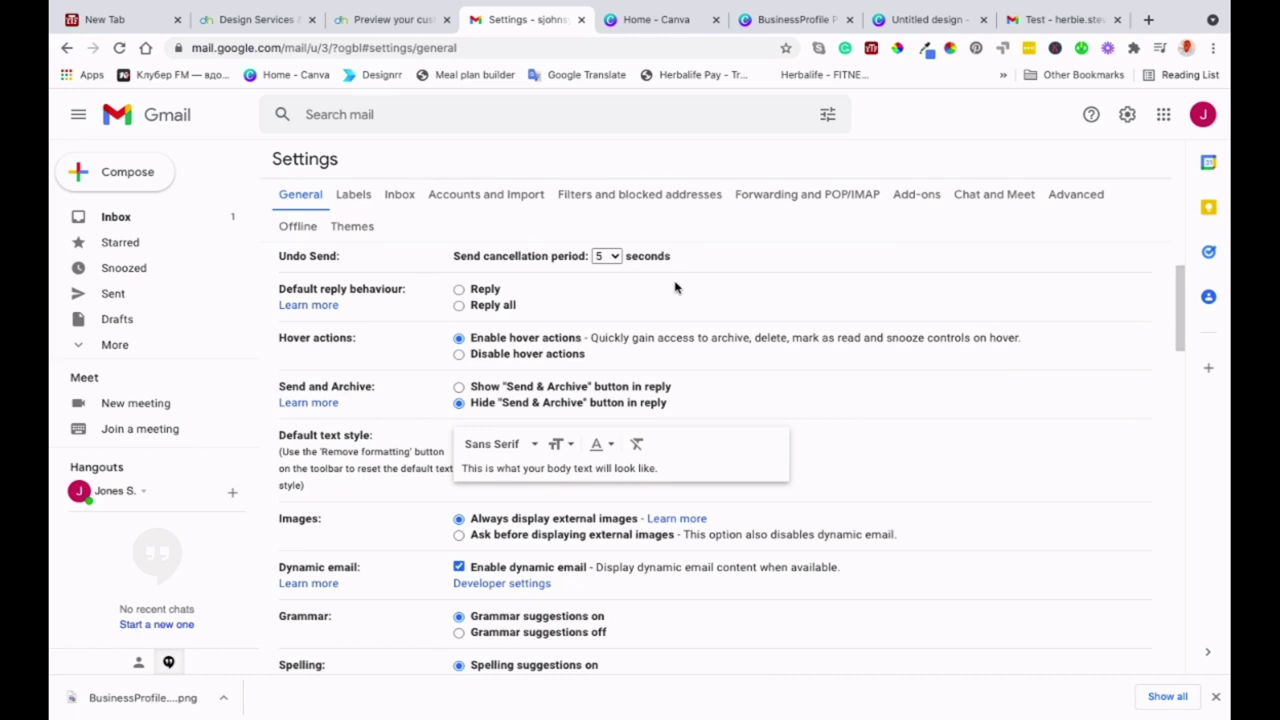
{"action": "scroll", "coordinate": [675, 287], "scroll_direction": "down", "scroll_amount": 3}
{"action": "scroll", "coordinate": [672, 280], "scroll_direction": "up", "scroll_amount": 10}
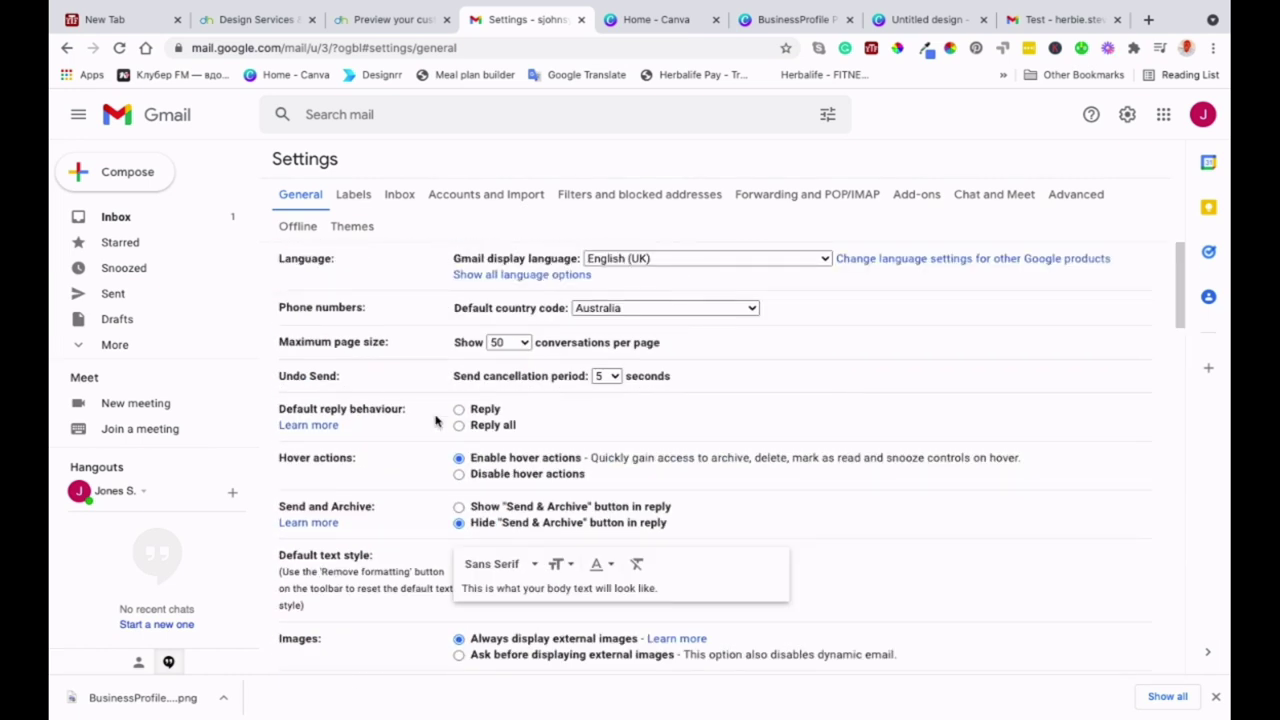
{"action": "scroll", "coordinate": [437, 420], "scroll_direction": "down", "scroll_amount": 7}
{"action": "scroll", "coordinate": [436, 420], "scroll_direction": "down", "scroll_amount": 7}
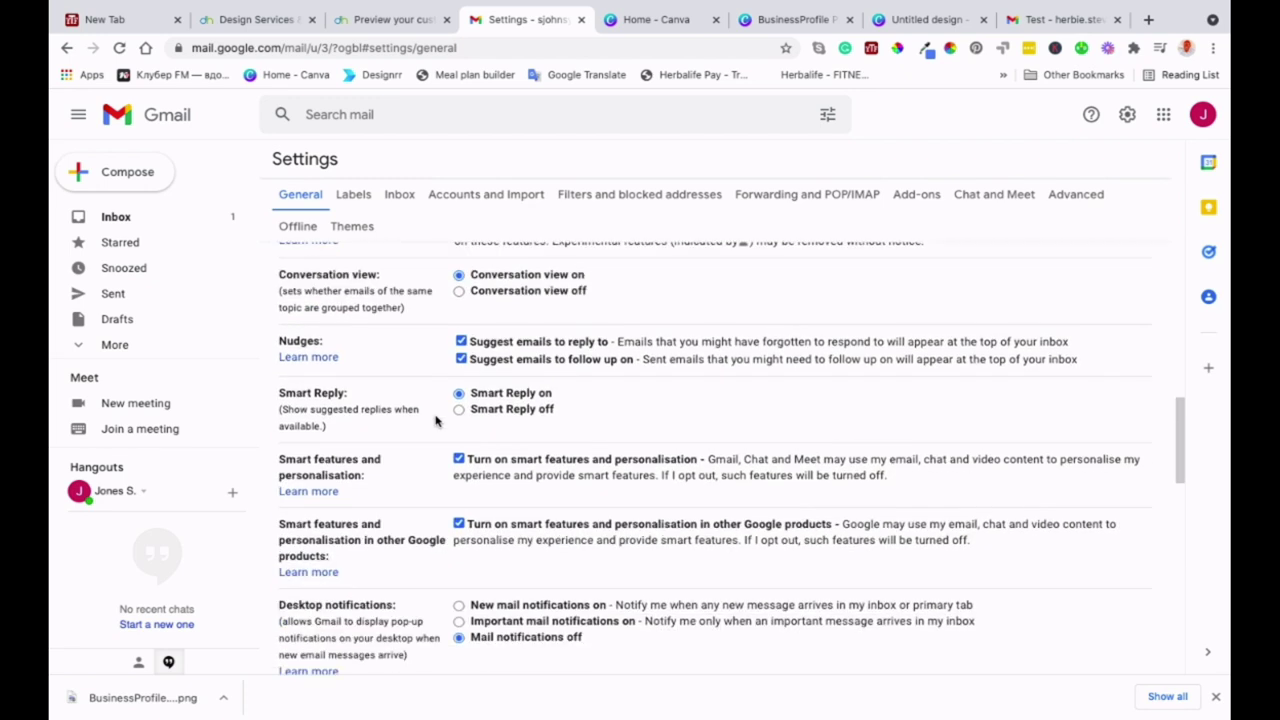
{"action": "scroll", "coordinate": [436, 420], "scroll_direction": "down", "scroll_amount": 9}
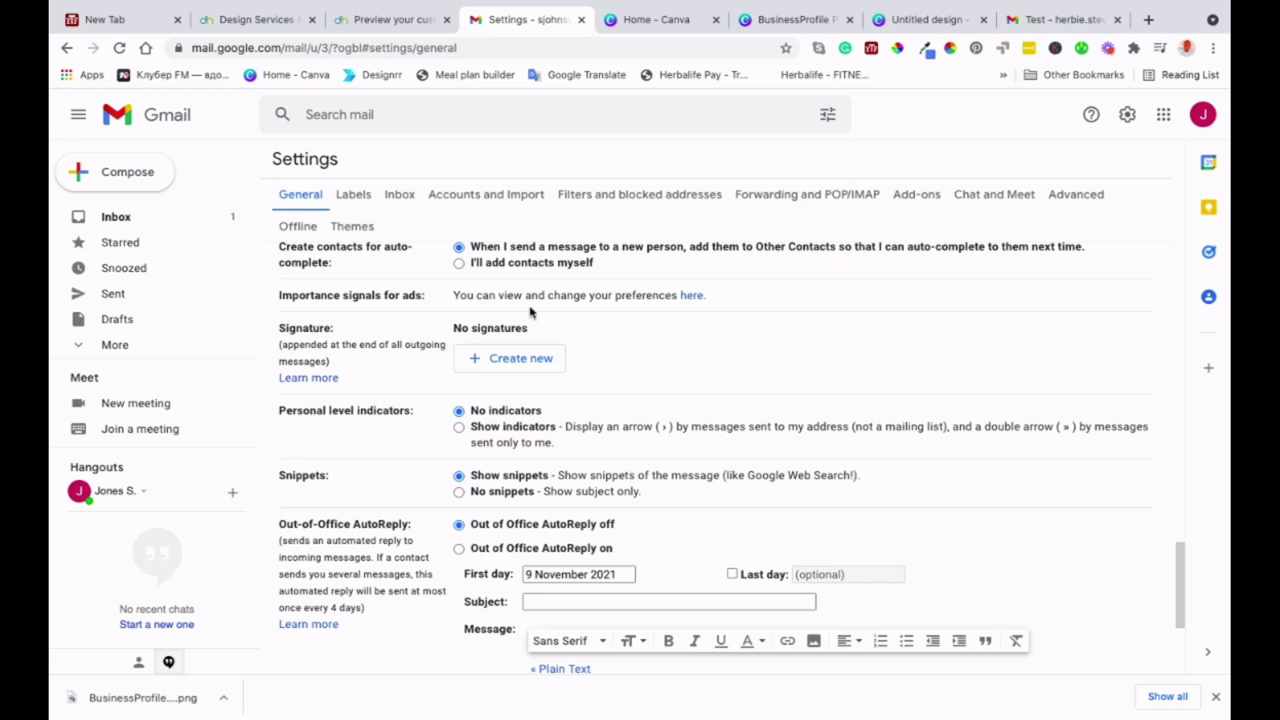
- Create a new empty signature named with the owner's name plus 'Consulting'
{"action": "left_click", "coordinate": [474, 362]}
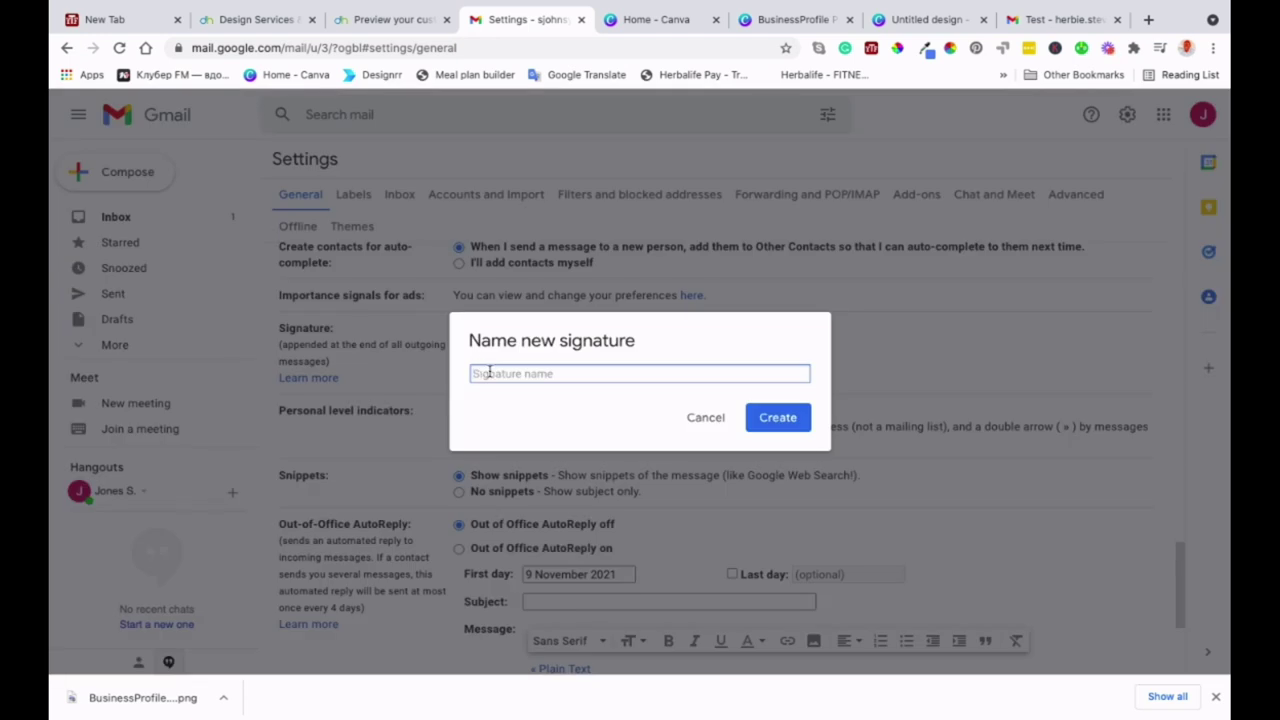
{"action": "type", "text": "Stephen Johnsy Consulting"}
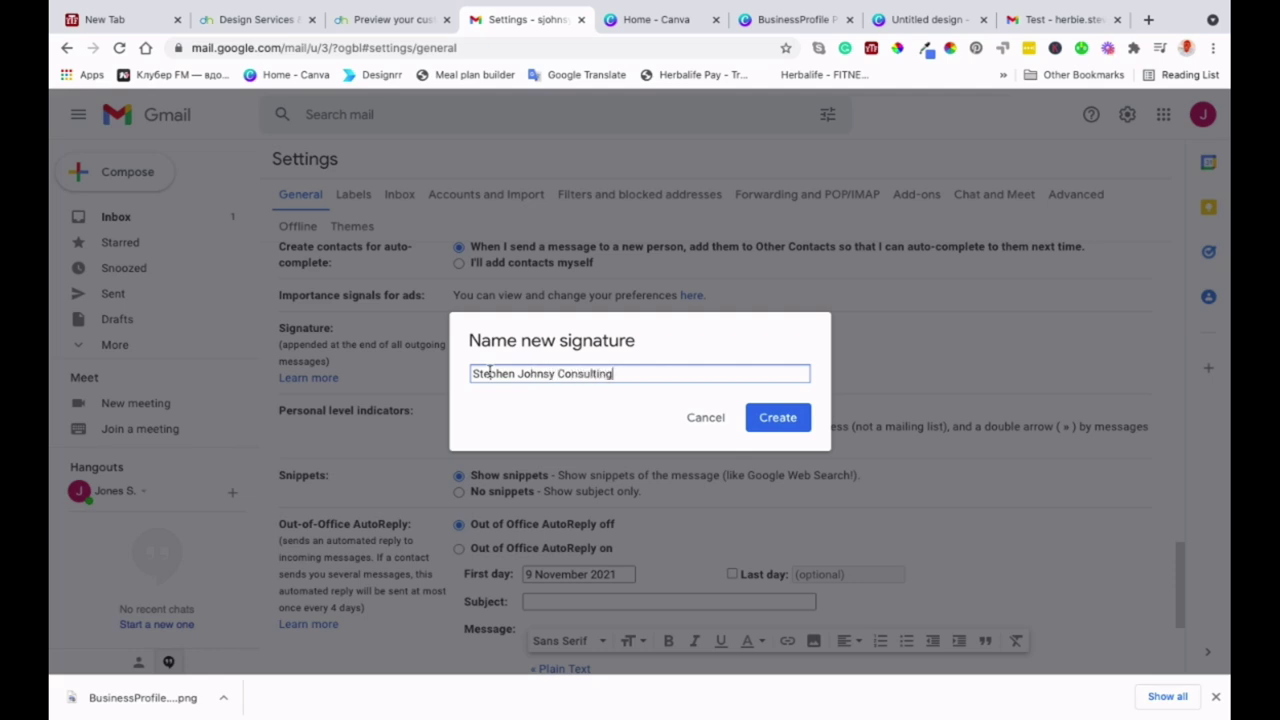
{"action": "left_click", "coordinate": [765, 424]}
{"action": "left_click", "coordinate": [765, 424]}
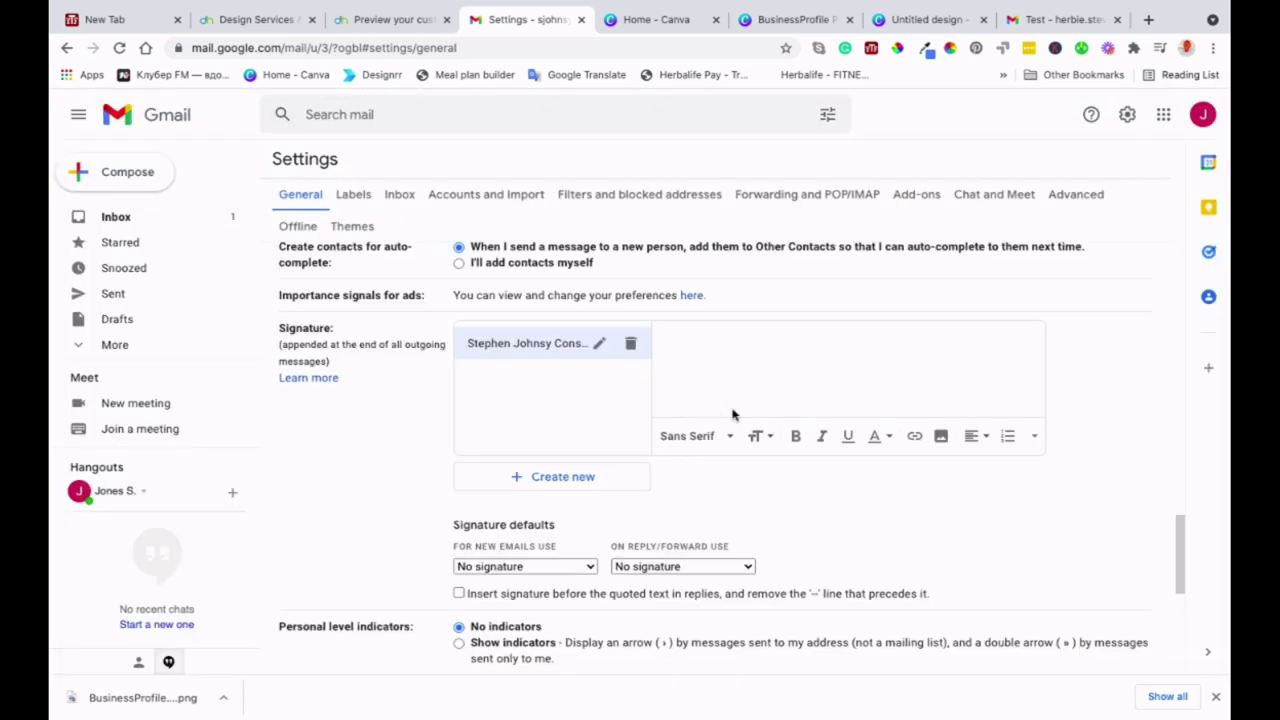
{"action": "left_click", "coordinate": [685, 340]}
{"action": "key", "text": "ctrl+v"}
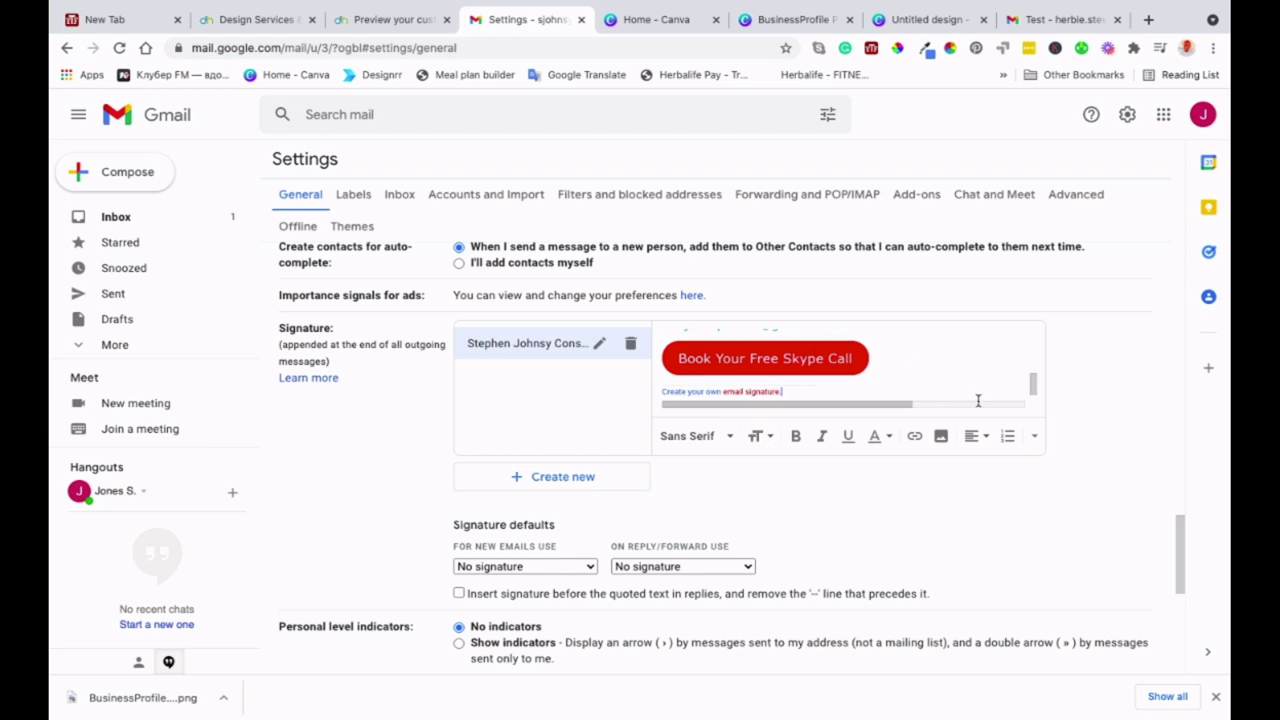
{"action": "scroll", "coordinate": [975, 360], "scroll_direction": "up", "scroll_amount": 5}
{"action": "scroll", "coordinate": [971, 357], "scroll_direction": "down", "scroll_amount": 5}
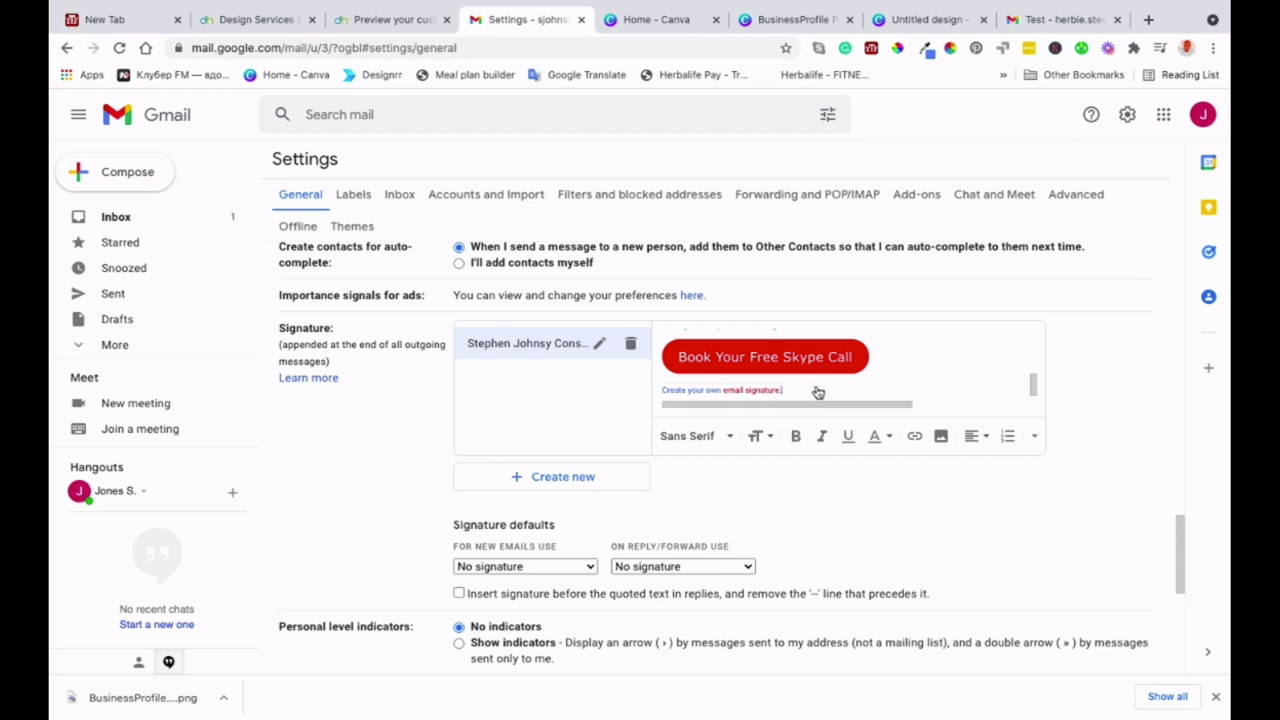
{"action": "mouse_move", "coordinate": [818, 392]}
{"action": "left_mouse_down"}
{"action": "mouse_move", "coordinate": [650, 396]}
{"action": "mouse_move", "coordinate": [786, 435]}
{"action": "mouse_move", "coordinate": [894, 343]}
{"action": "left_mouse_up"}
{"action": "left_click", "coordinate": [897, 360]}
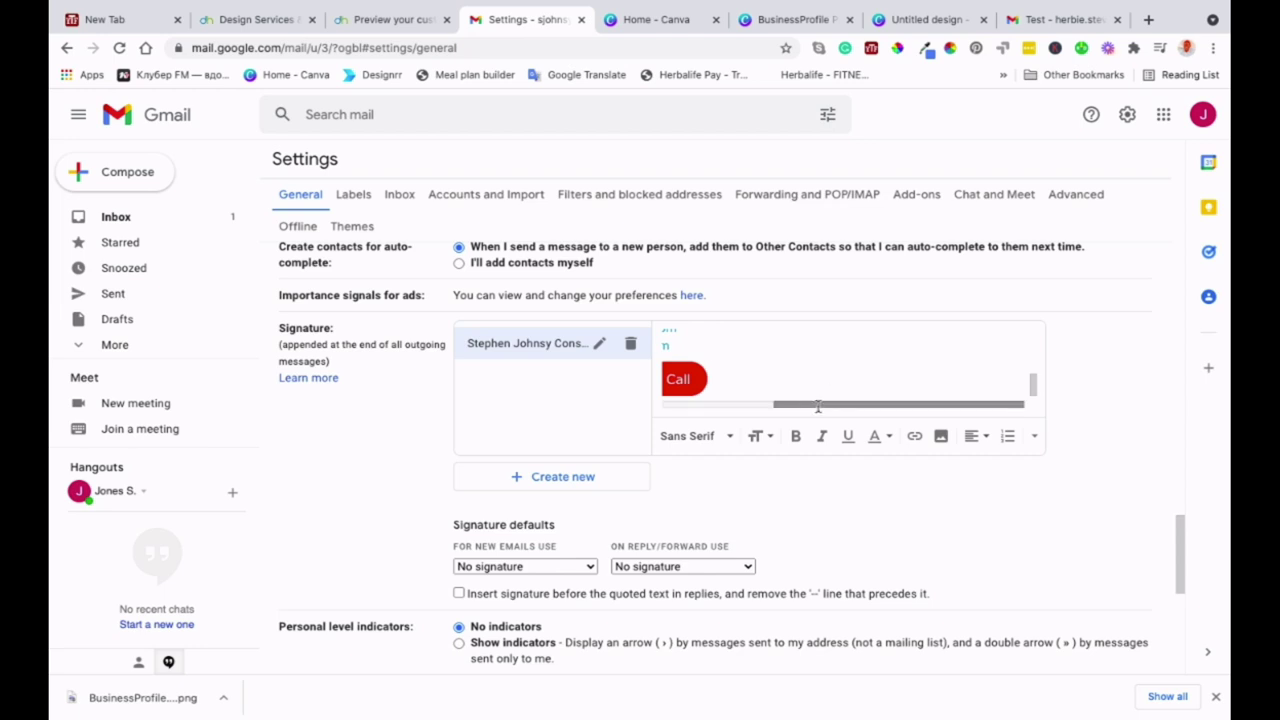
{"action": "left_click_drag", "start_coordinate": [815, 408], "coordinate": [704, 405]}
{"action": "left_click", "coordinate": [918, 350]}
{"action": "scroll", "coordinate": [918, 350], "scroll_direction": "up", "scroll_amount": 1}
{"action": "scroll", "coordinate": [918, 350], "scroll_direction": "up", "scroll_amount": 2}
{"action": "scroll", "coordinate": [918, 350], "scroll_direction": "down", "scroll_amount": 4}
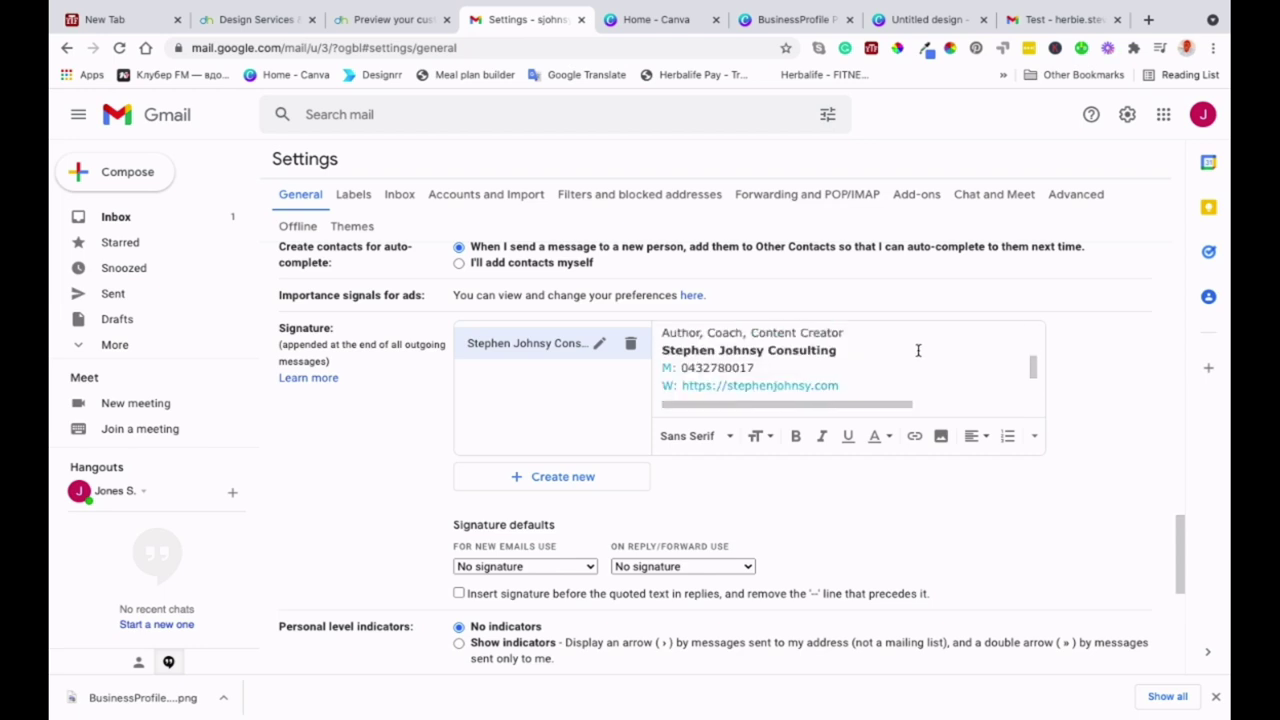
{"action": "scroll", "coordinate": [918, 350], "scroll_direction": "down", "scroll_amount": 1}
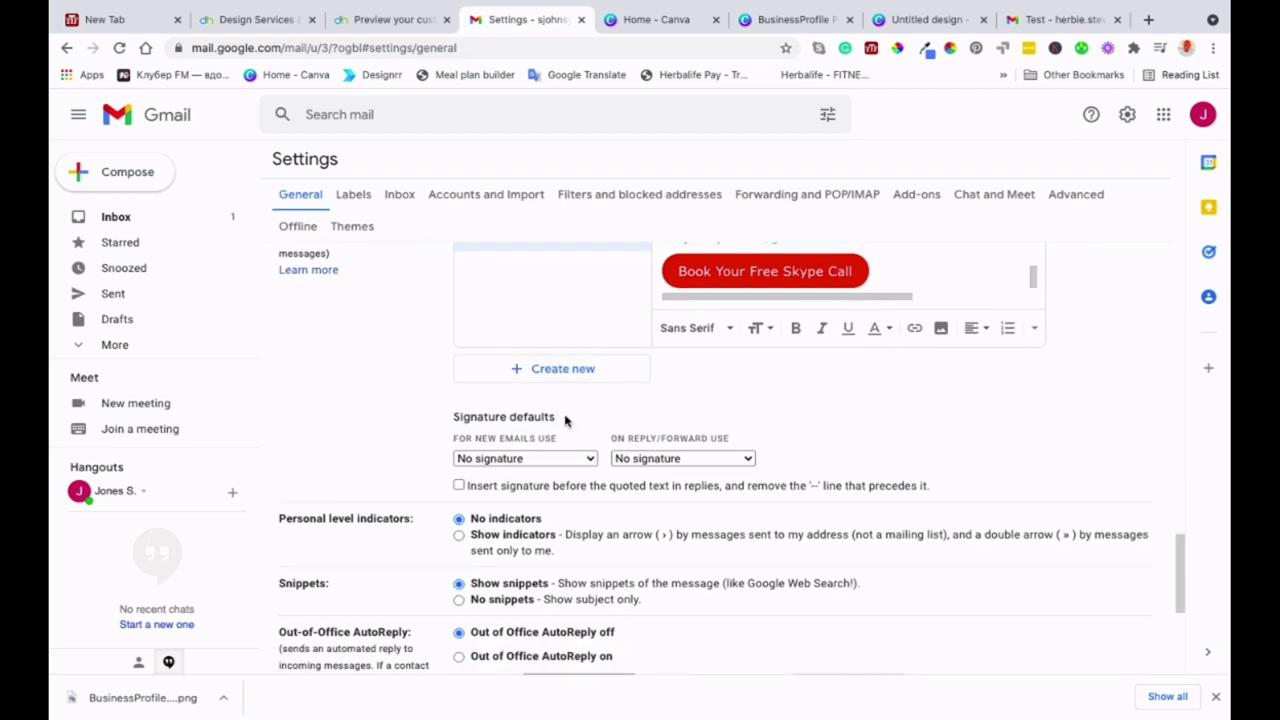
{"action": "scroll", "coordinate": [565, 420], "scroll_direction": "down", "scroll_amount": 1}
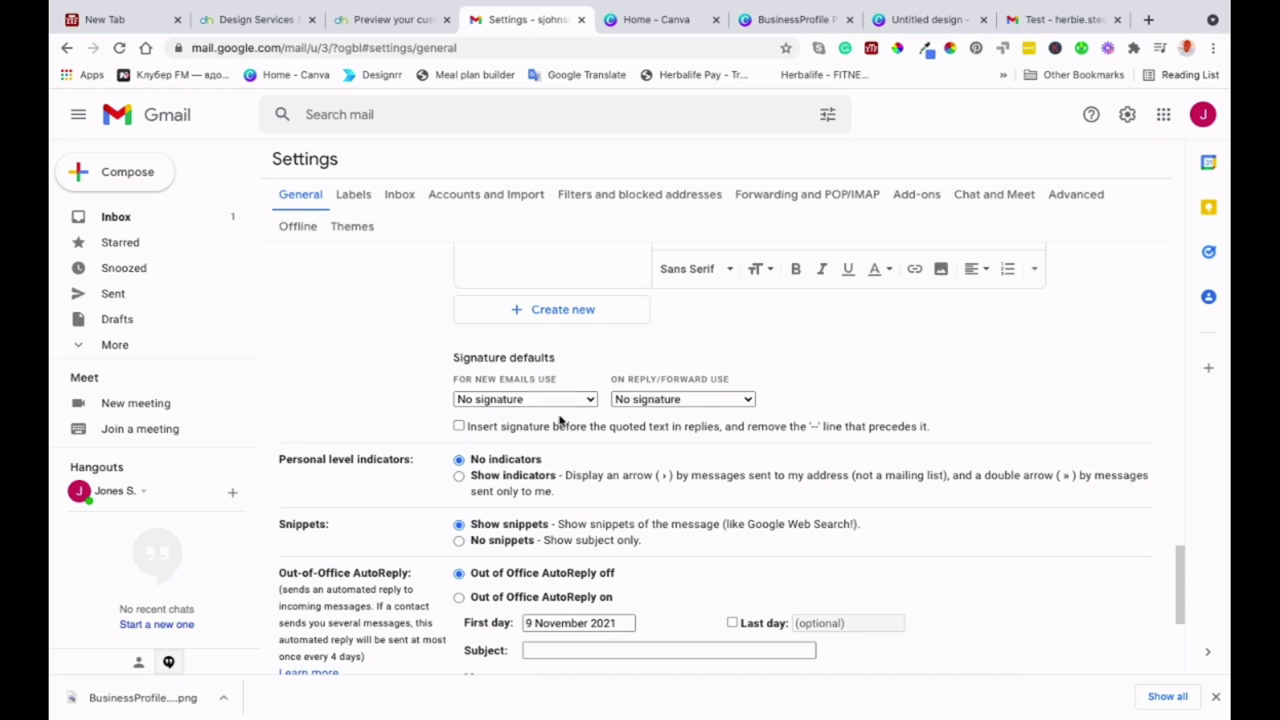
- Set the consulting signature as default for new emails and replies/forwards, then save changes
{"action": "scroll", "coordinate": [574, 380], "scroll_direction": "down", "scroll_amount": 1}
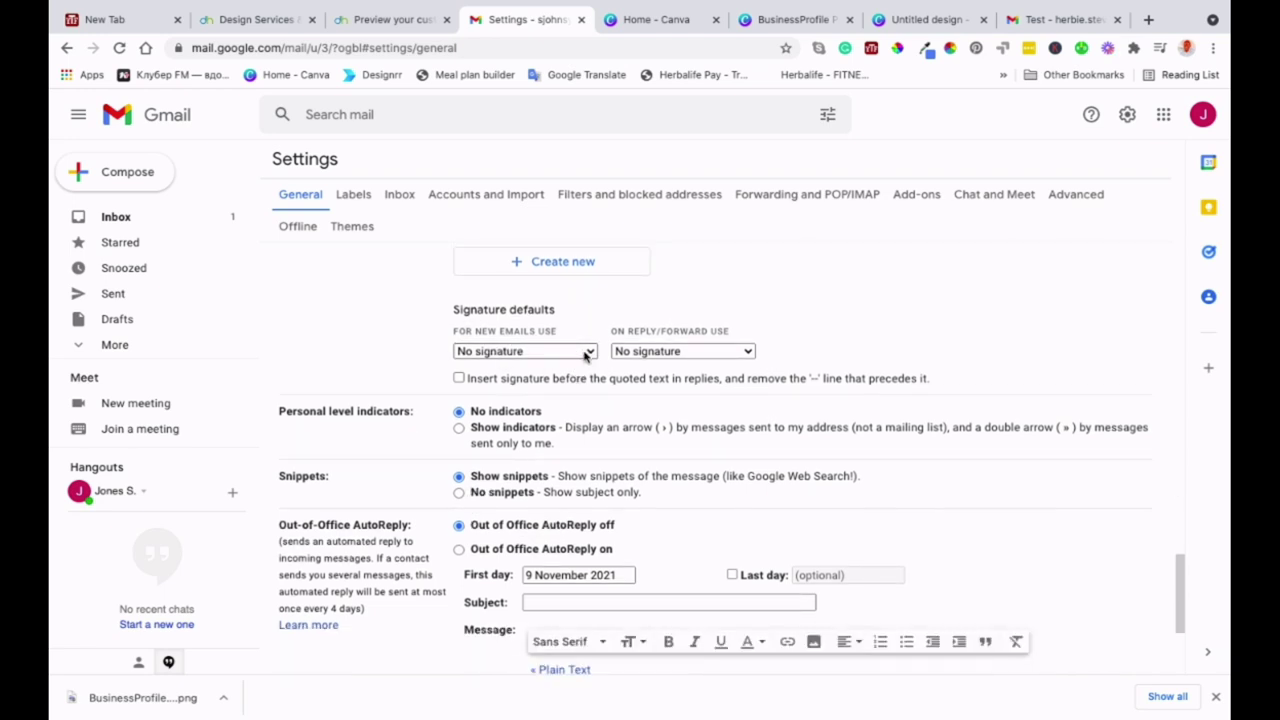
{"action": "left_click", "coordinate": [574, 372]}
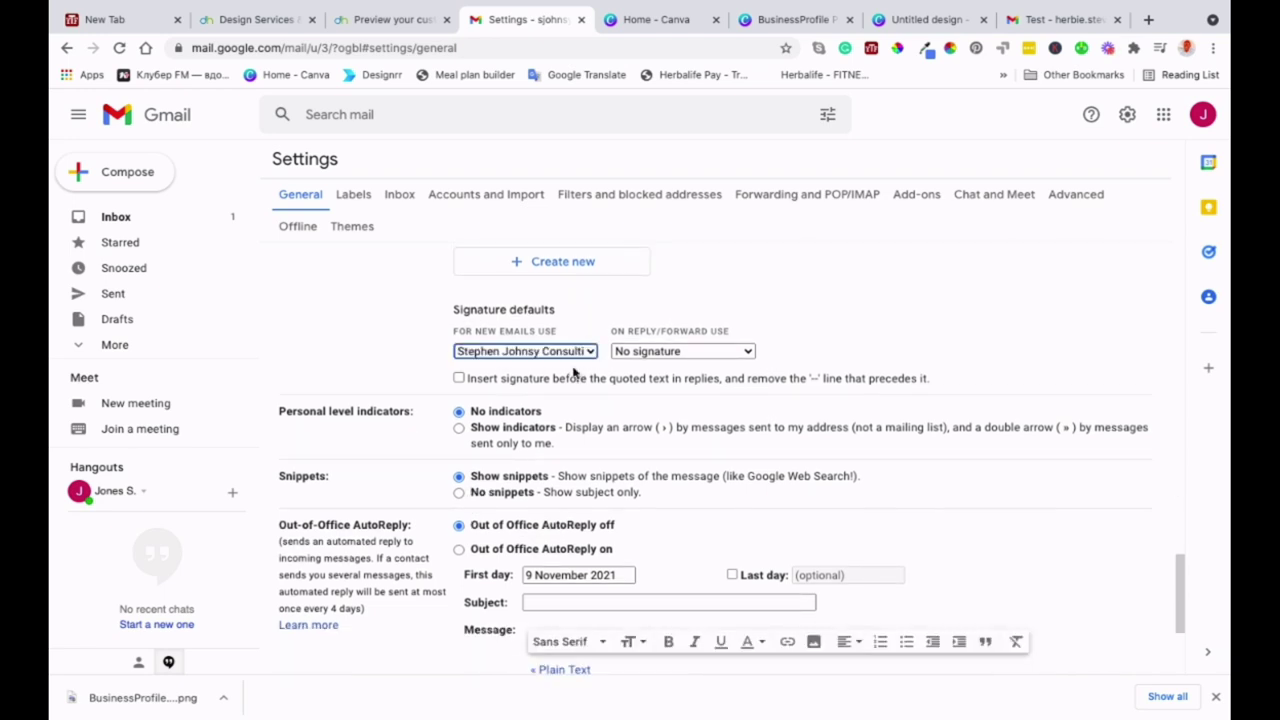
{"action": "left_click", "coordinate": [749, 353]}
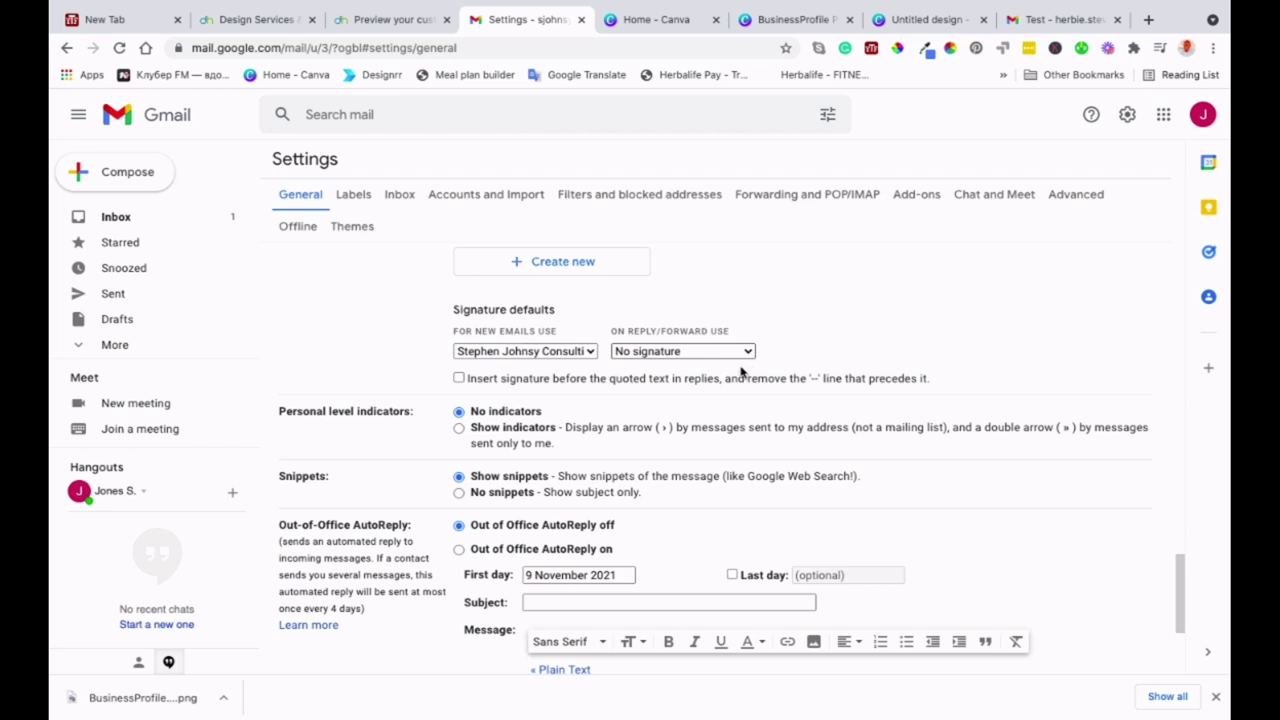
{"action": "left_click", "coordinate": [741, 370]}
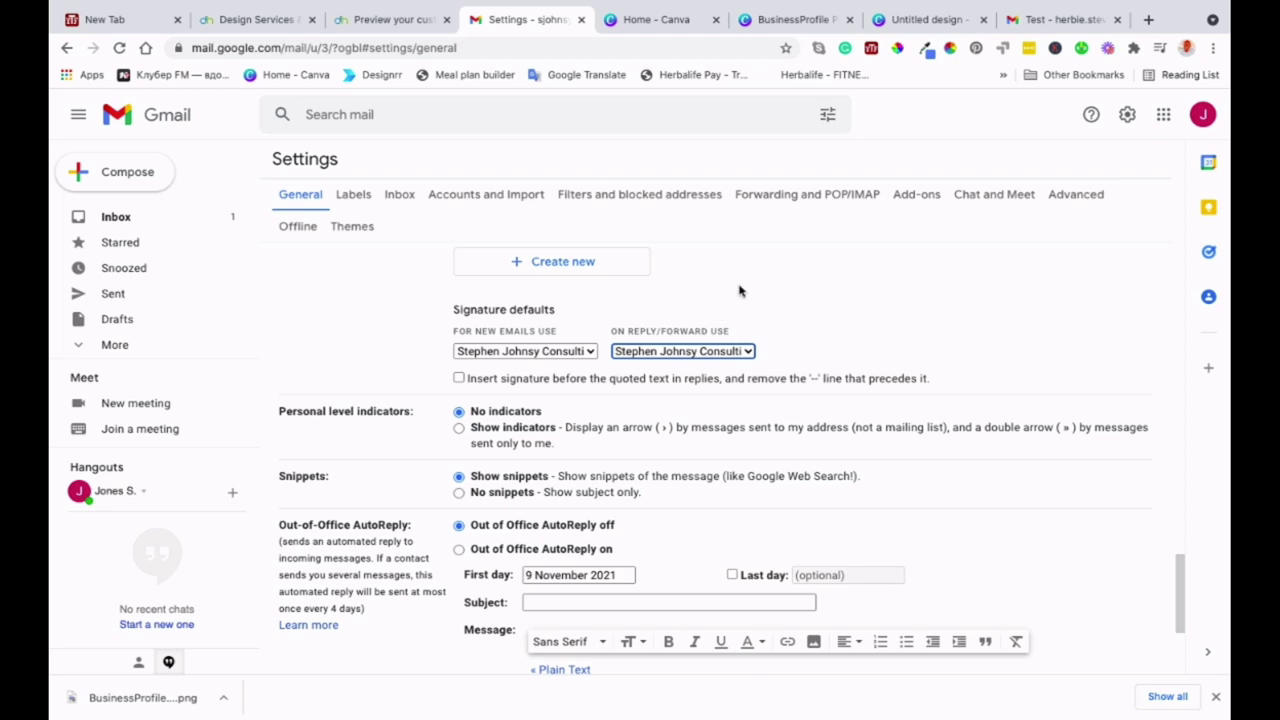
{"action": "scroll", "coordinate": [745, 298], "scroll_direction": "down", "scroll_amount": 1}
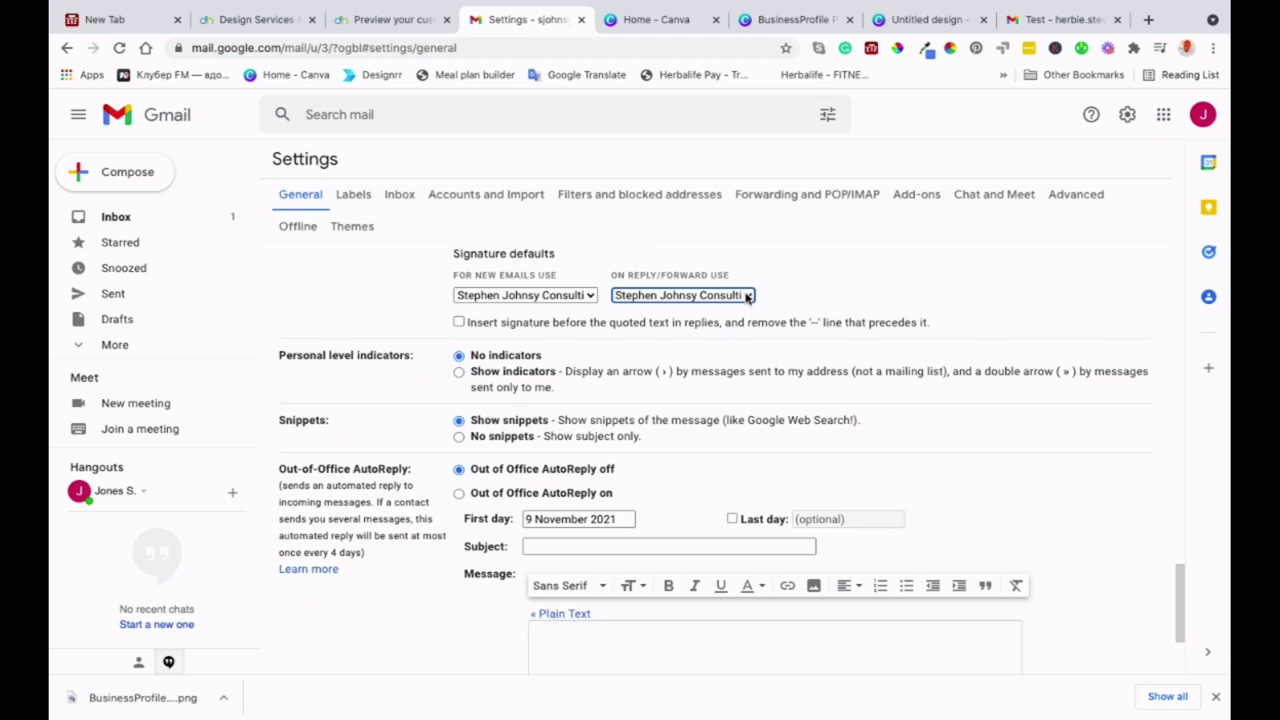
{"action": "scroll", "coordinate": [827, 274], "scroll_direction": "down", "scroll_amount": 1}
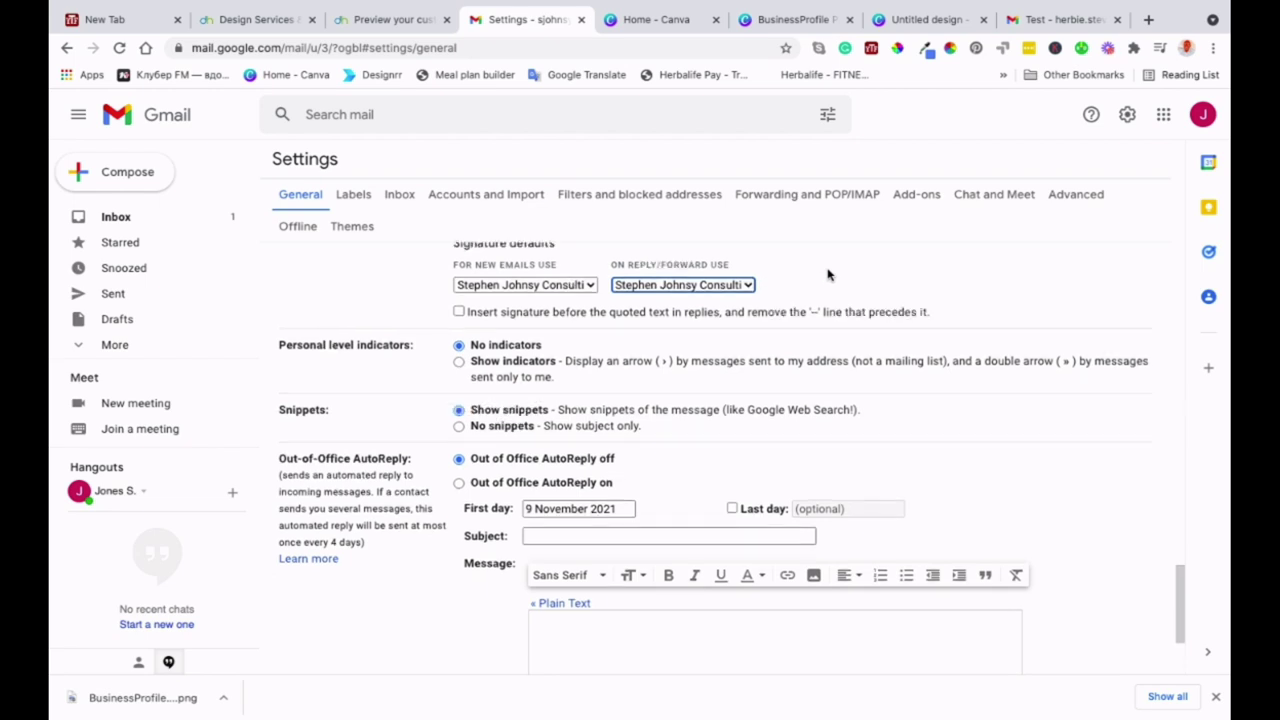
{"action": "scroll", "coordinate": [727, 411], "scroll_direction": "down", "scroll_amount": 2}
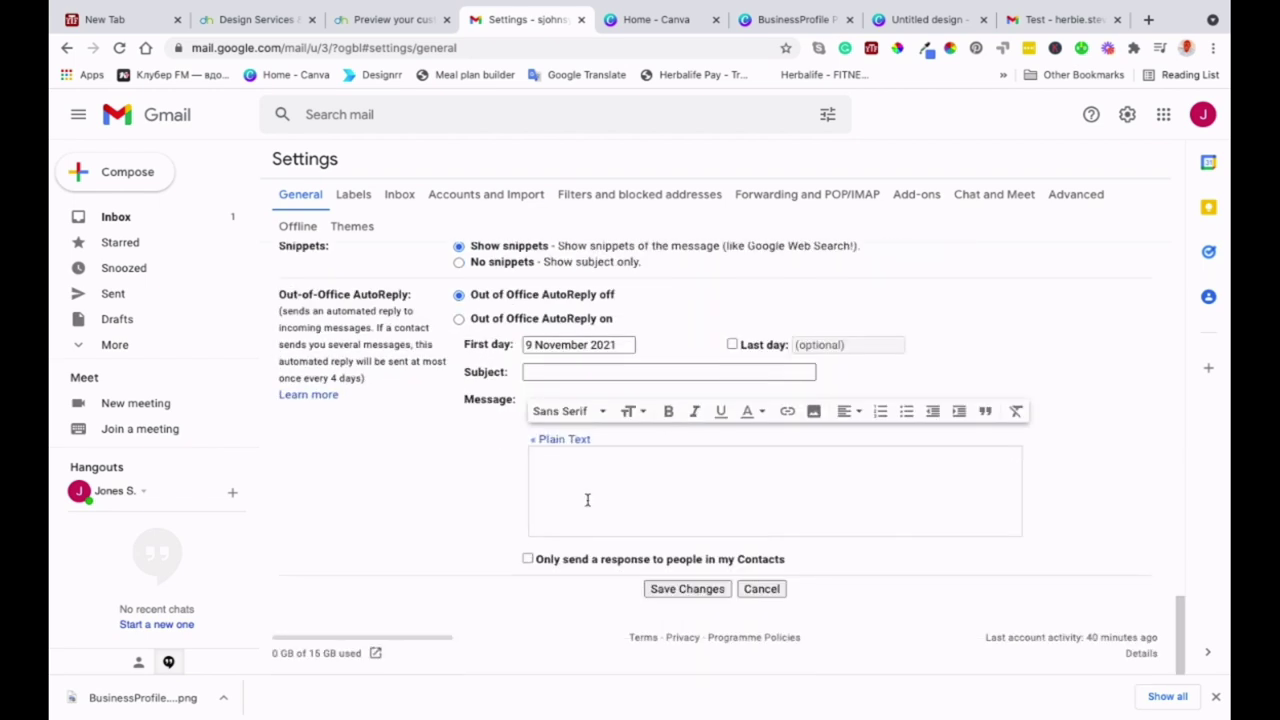
{"action": "left_click", "coordinate": [673, 593]}
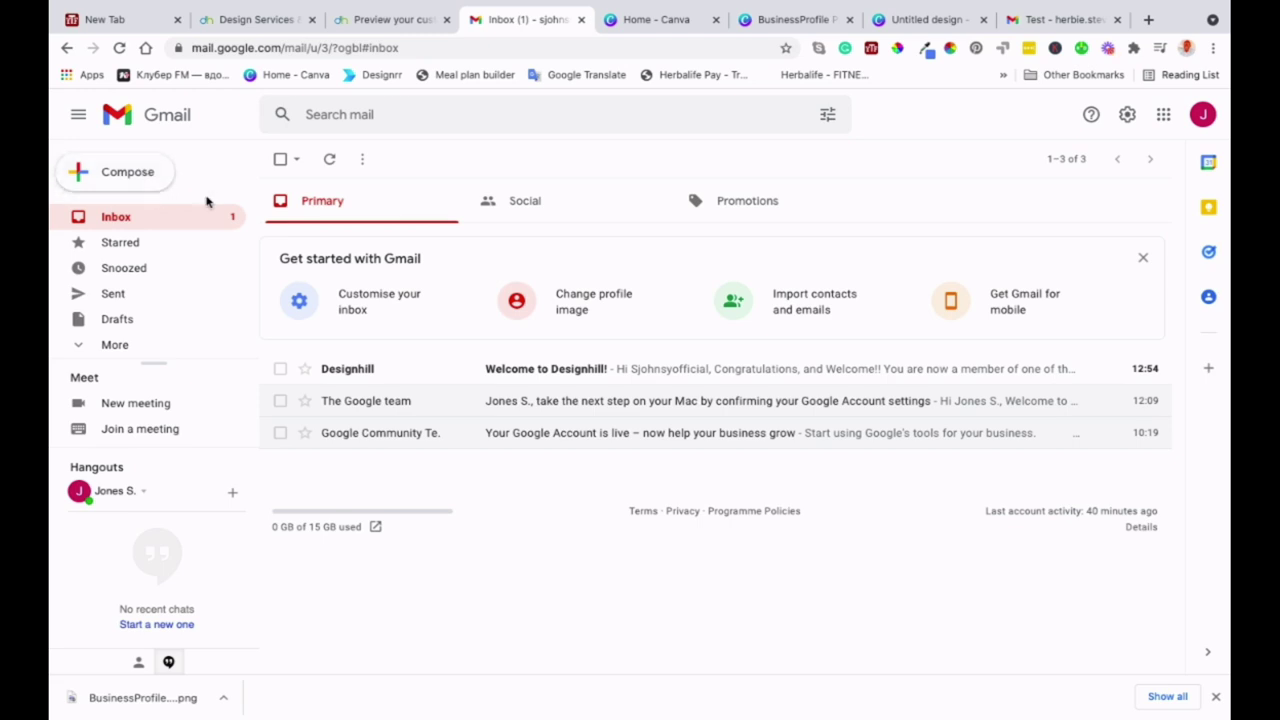
- Send a full-screen test email with subject 'Test' and body 'Tutorial testing'
{"action": "left_click", "coordinate": [121, 178]}
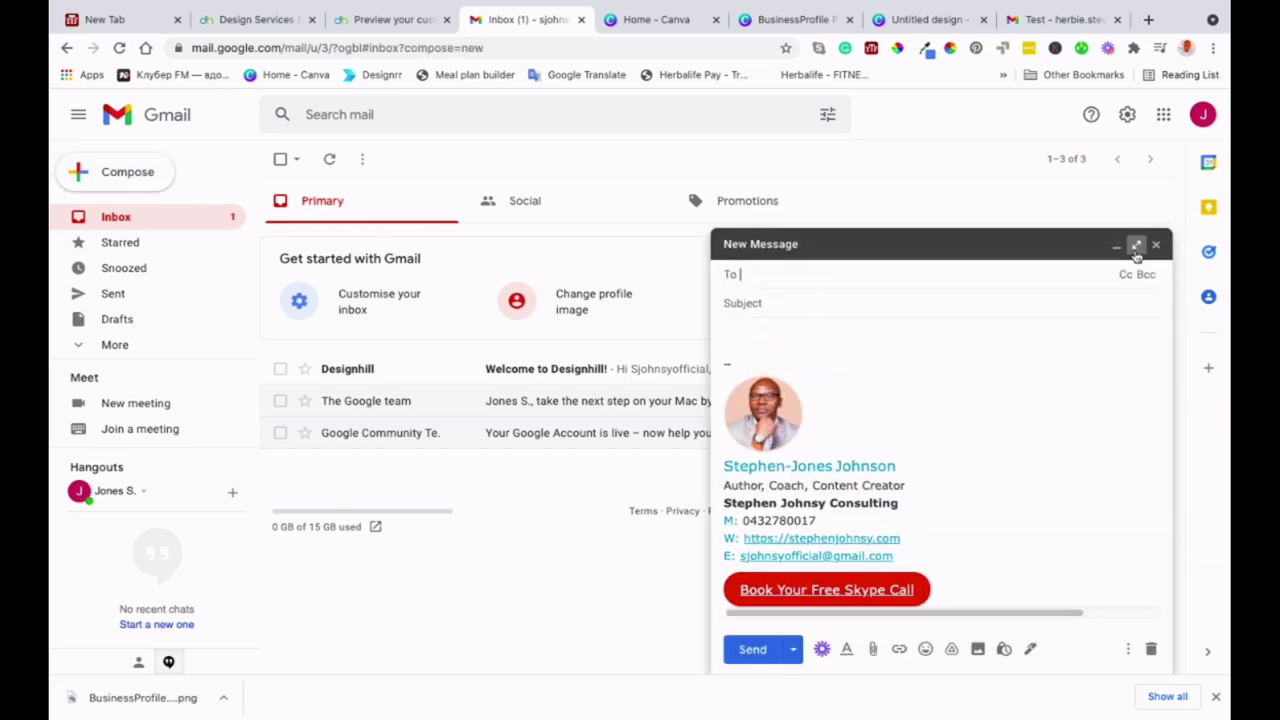
{"action": "left_click", "coordinate": [1137, 247]}
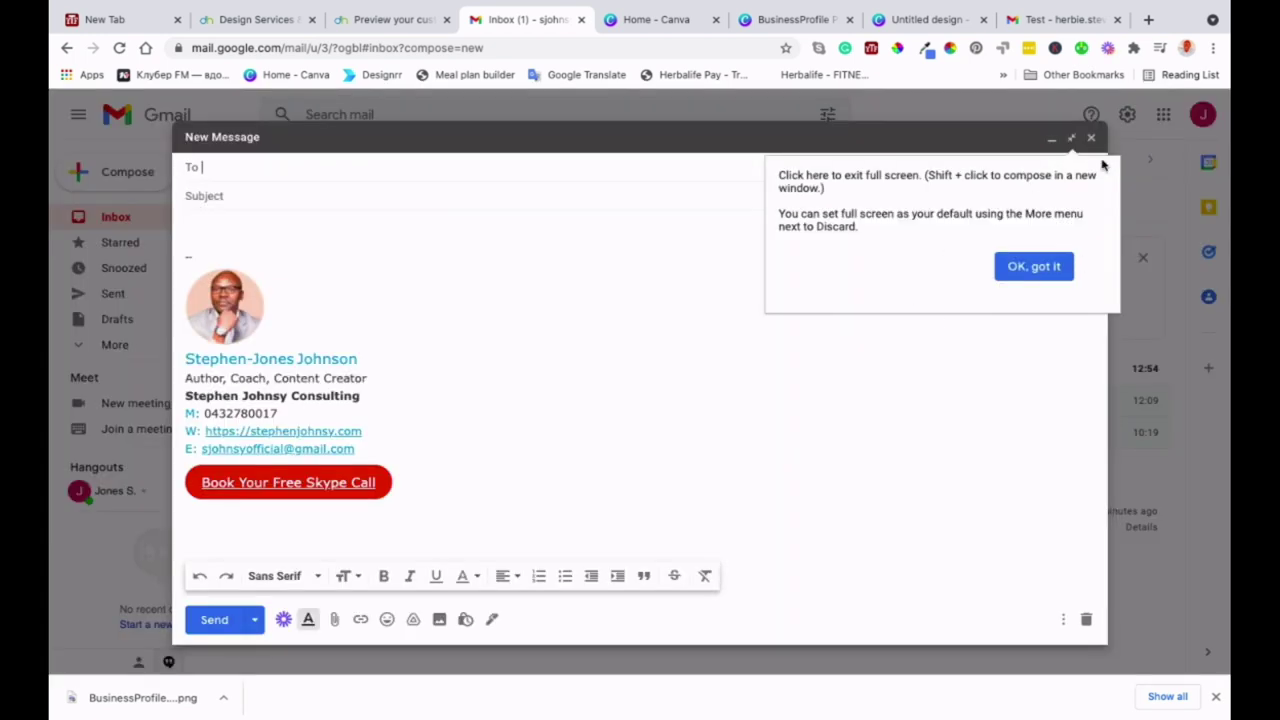
{"action": "left_click", "coordinate": [1045, 276]}
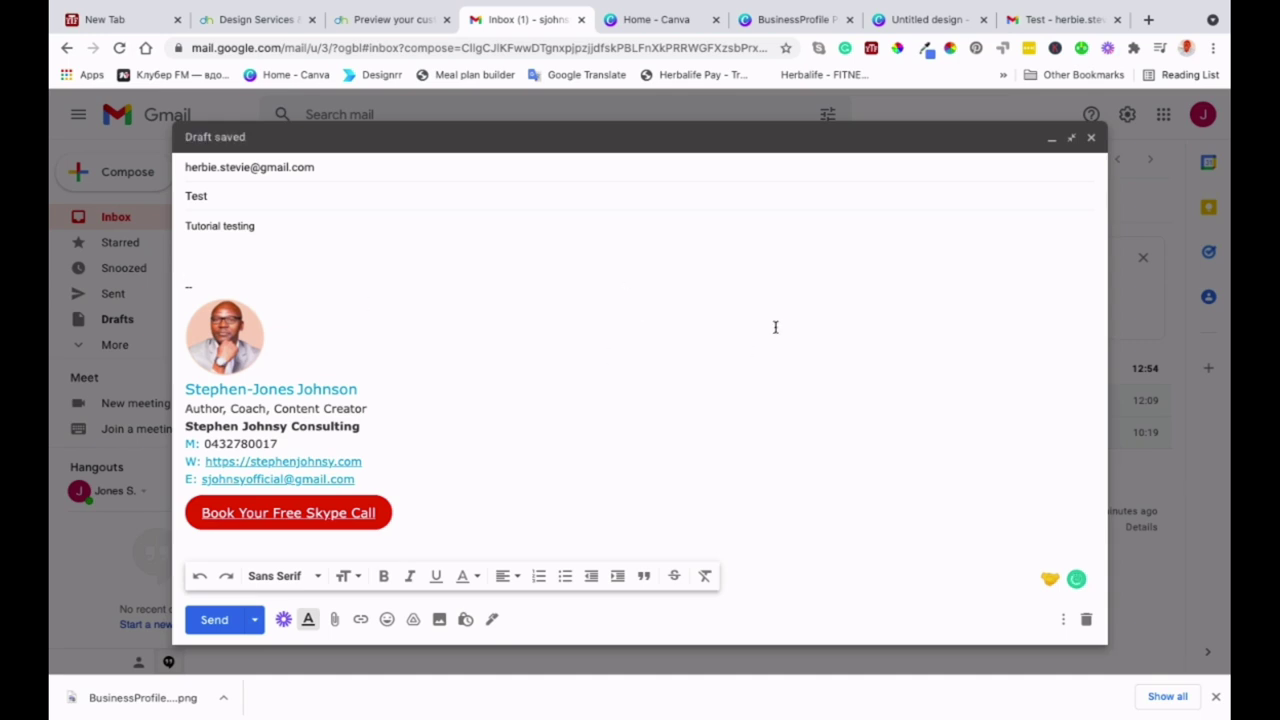
{"action": "left_click", "coordinate": [214, 619]}
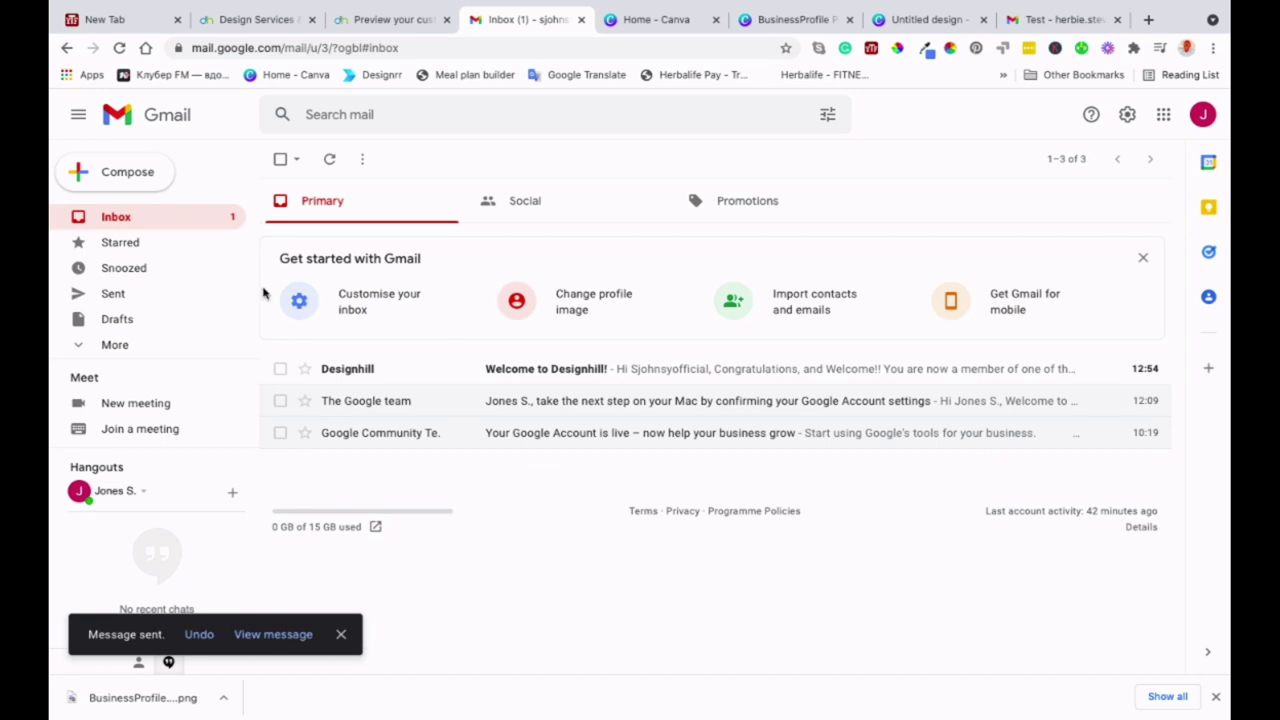
- Check the sent Test email in the Sent folder, then return to the Inbox
{"action": "left_click", "coordinate": [139, 291]}
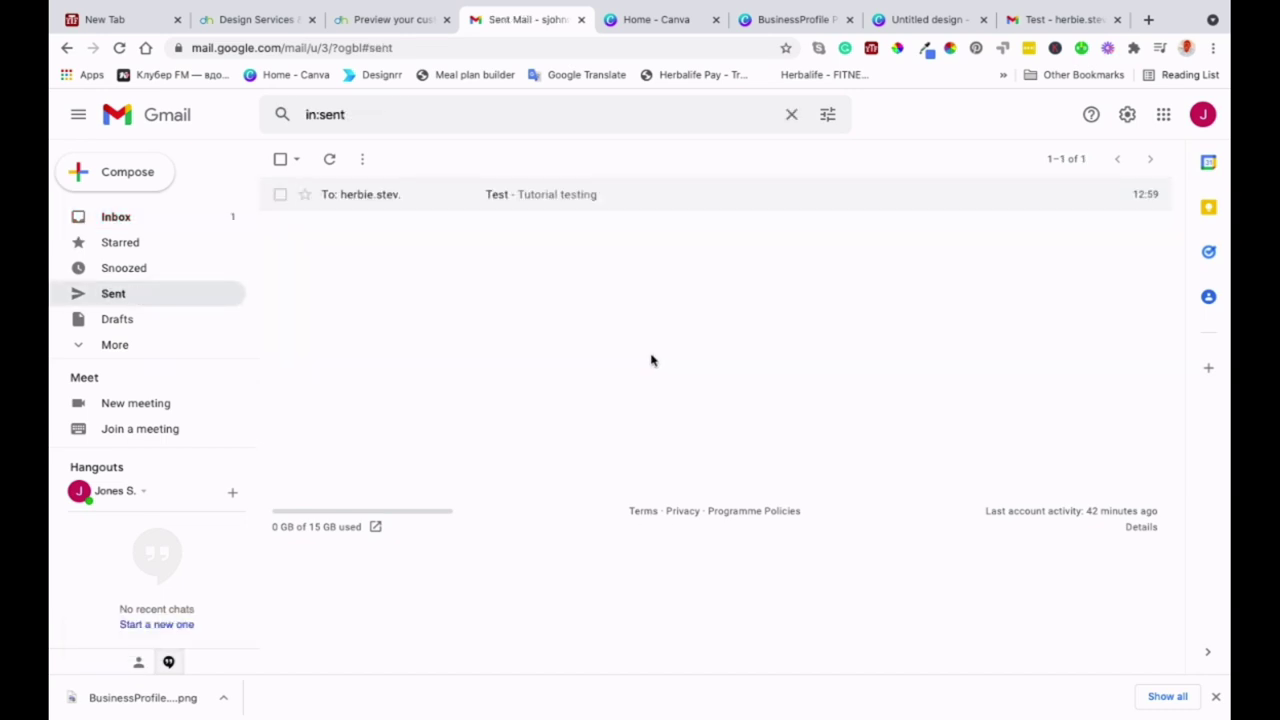
{"action": "left_click", "coordinate": [588, 196]}
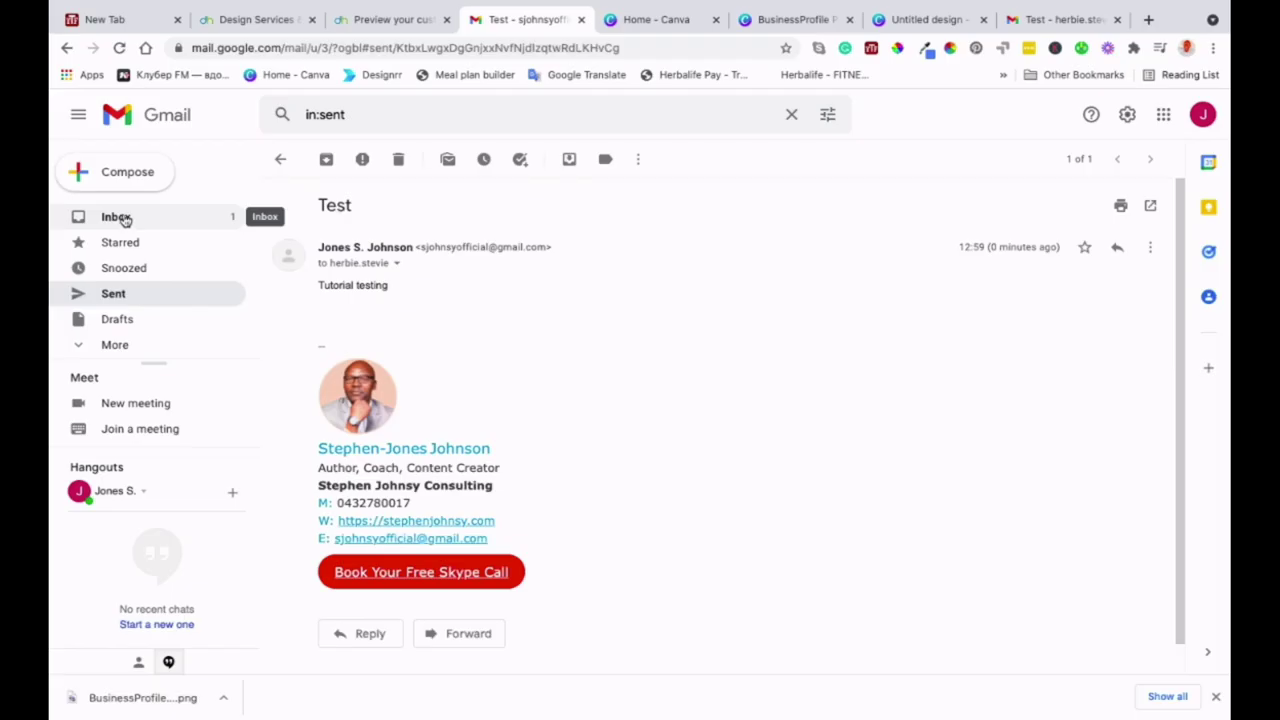
{"action": "left_click", "coordinate": [121, 217]}
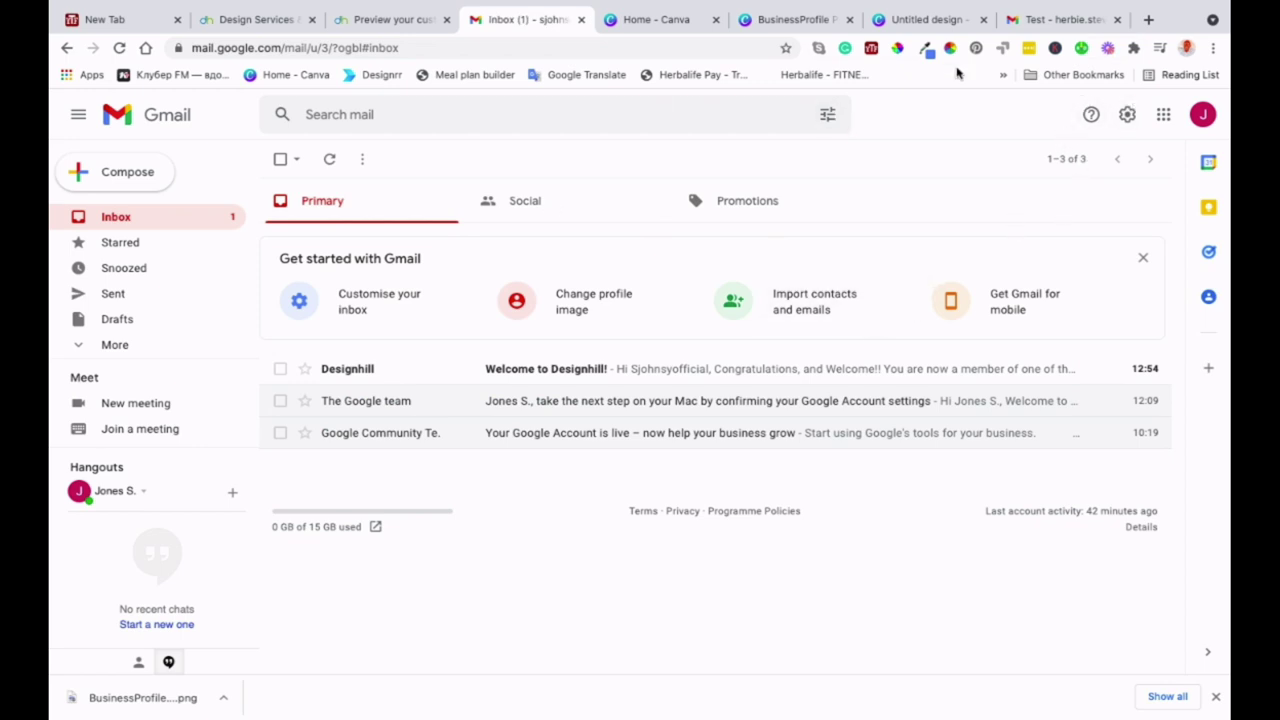
- Open the received Test email in the recipient account's inbox to view its signature
{"action": "left_click", "coordinate": [1071, 22]}
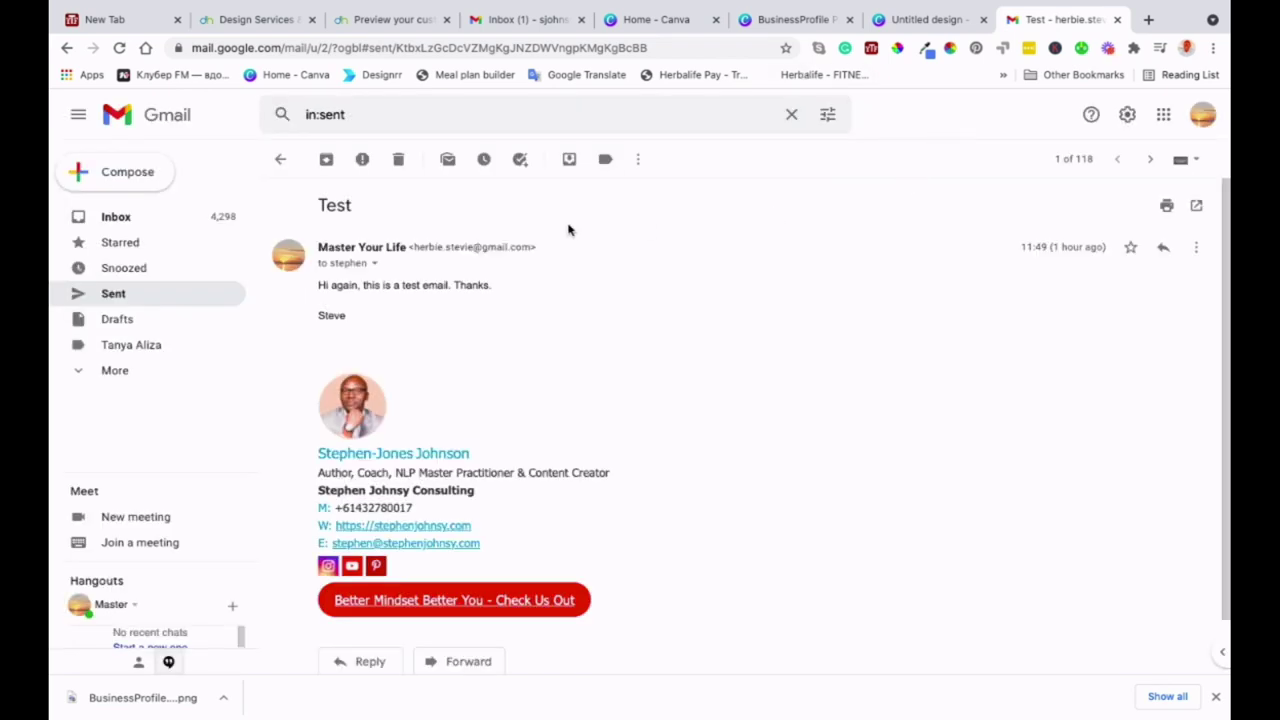
{"action": "left_click", "coordinate": [118, 216]}
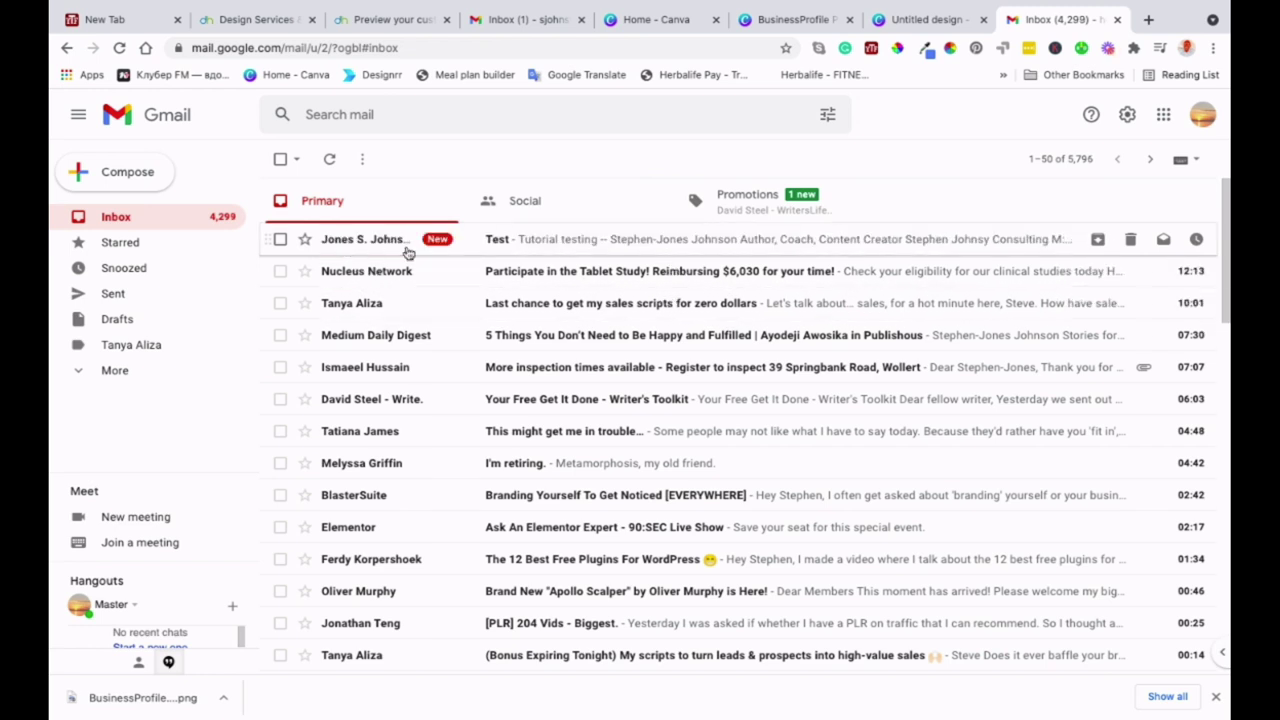
{"action": "left_click", "coordinate": [577, 241]}
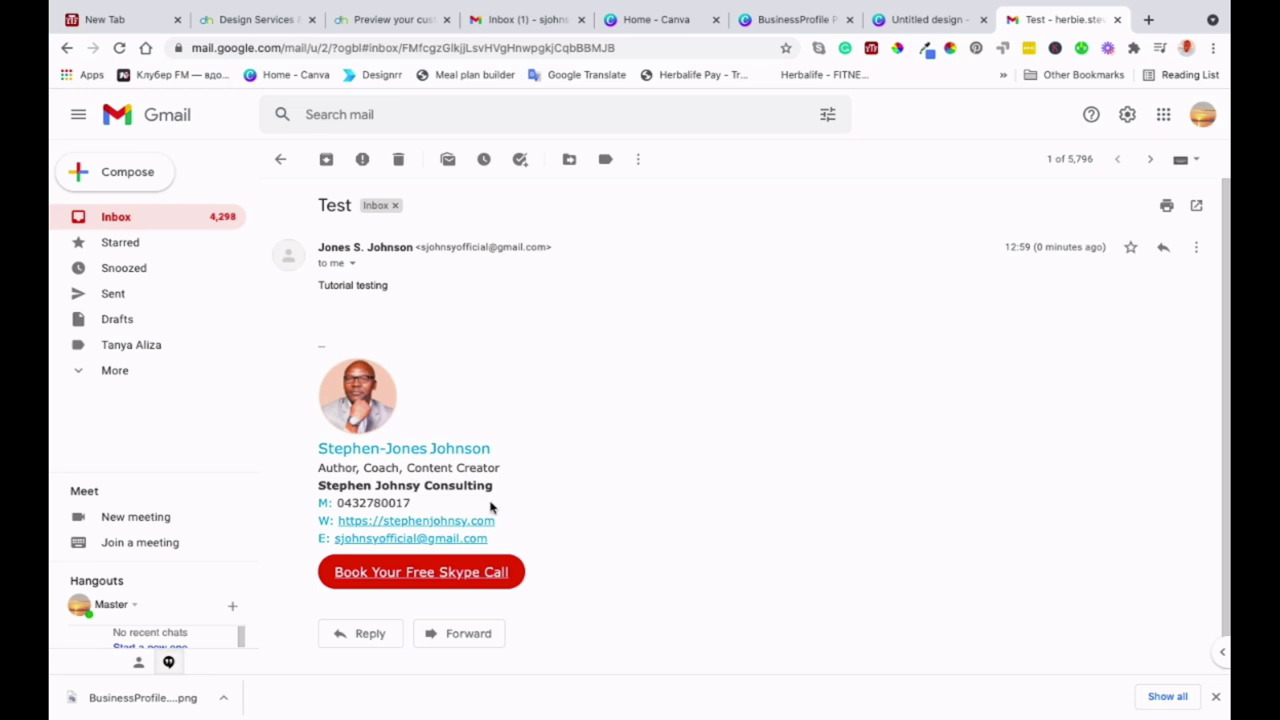
{"action": "scroll", "coordinate": [431, 542], "scroll_direction": "down", "scroll_amount": 1}
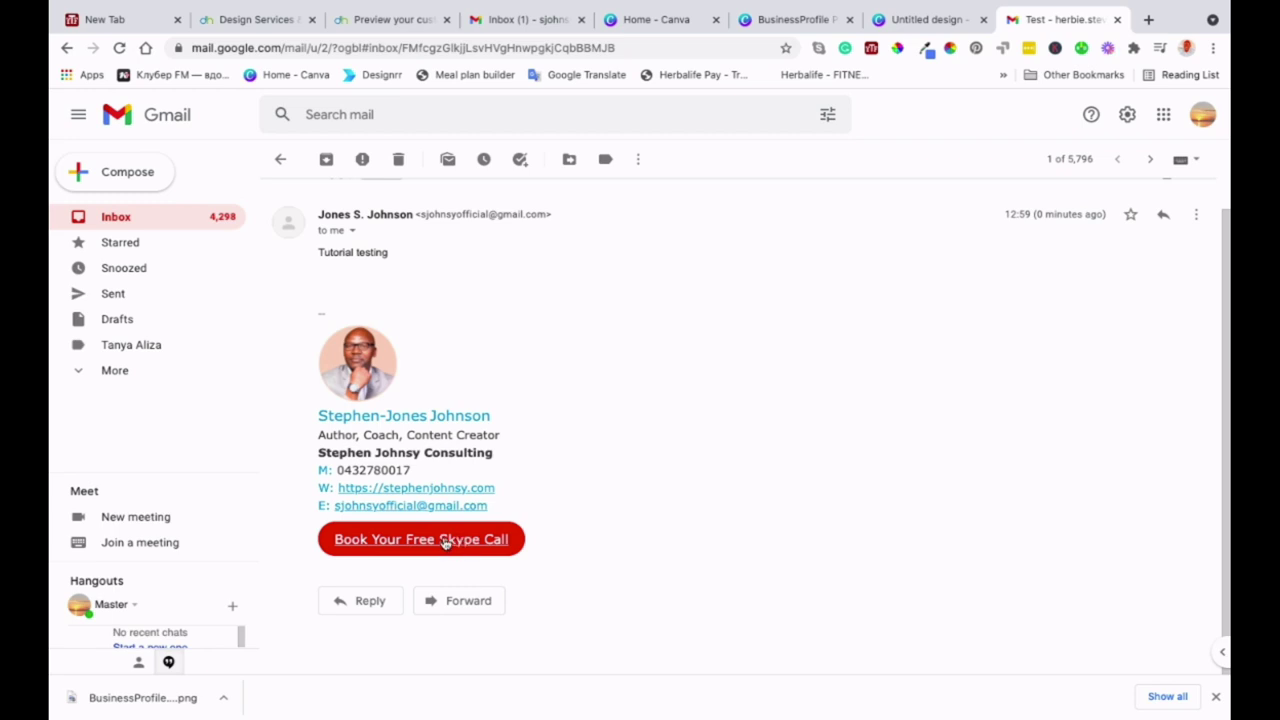
- Follow the signature's 'Book Your Free Skype Call' link to the consultant's website
{"action": "left_click", "coordinate": [445, 541]}
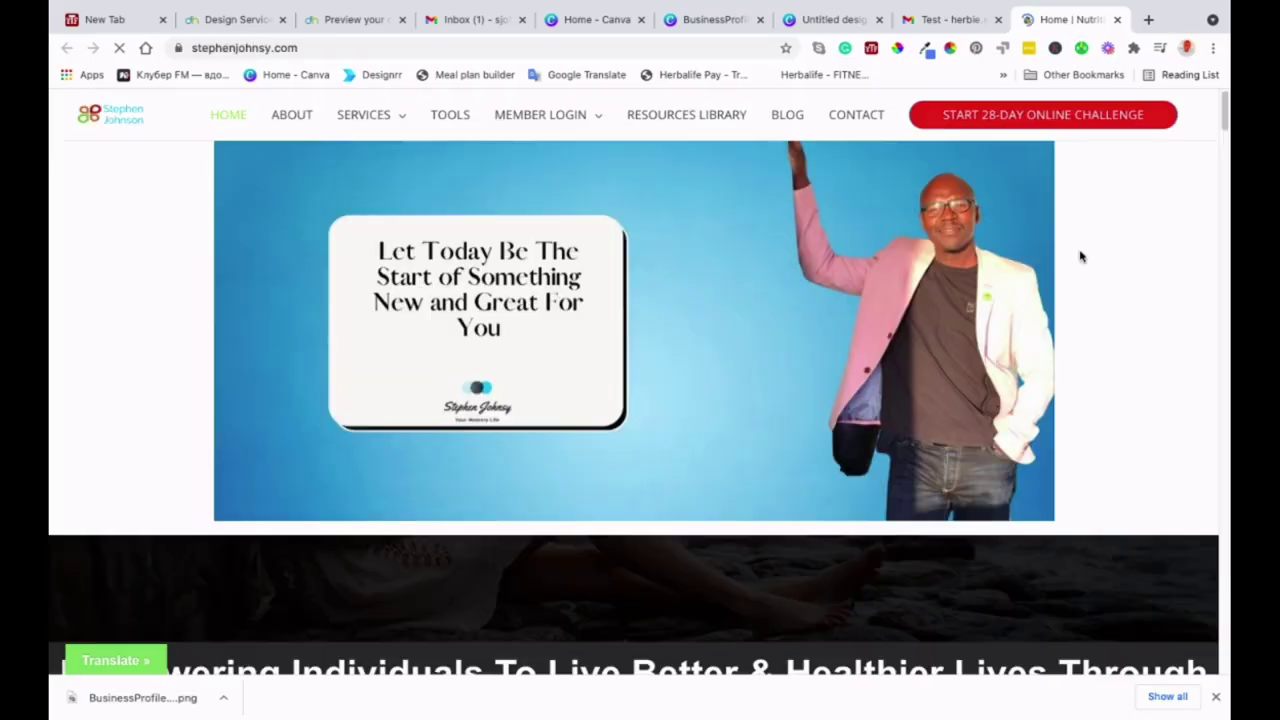
{"action": "scroll", "coordinate": [993, 314], "scroll_direction": "down", "scroll_amount": 3}
{"action": "scroll", "coordinate": [993, 314], "scroll_direction": "down", "scroll_amount": 2}
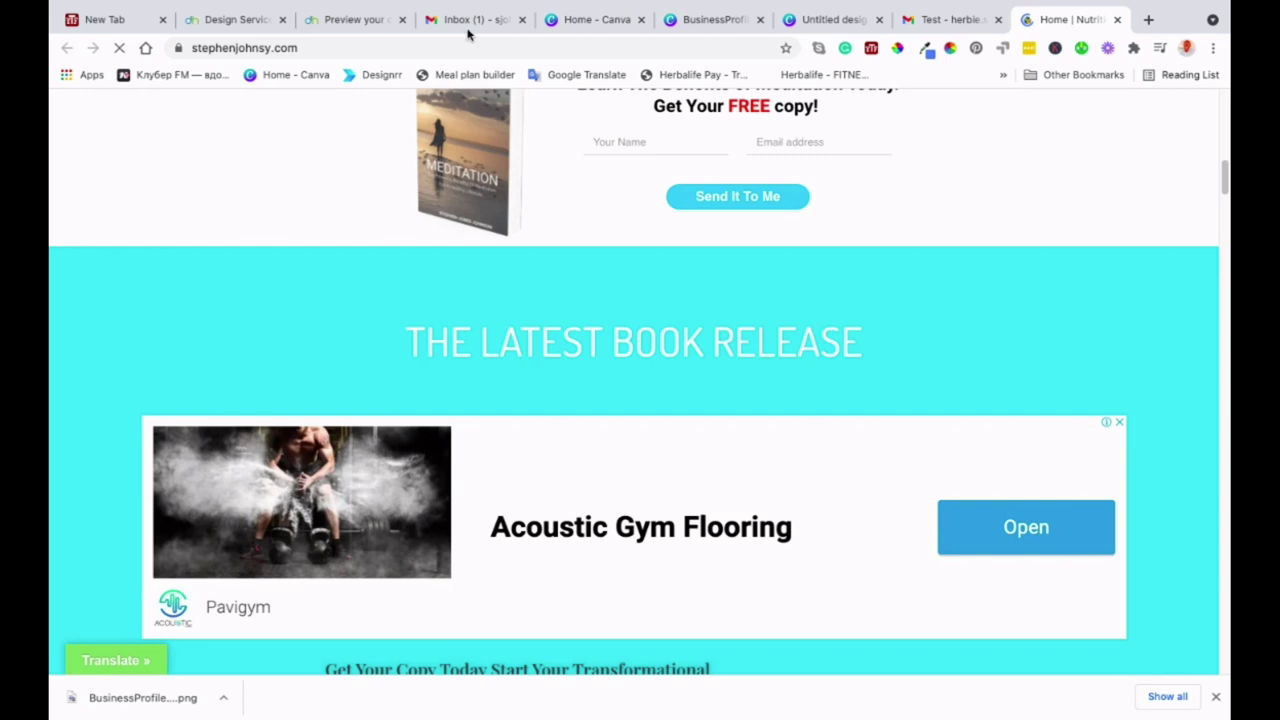
- Return through the Gmail and Designhill preview tabs to the Designhill home tab
{"action": "left_click", "coordinate": [467, 20]}
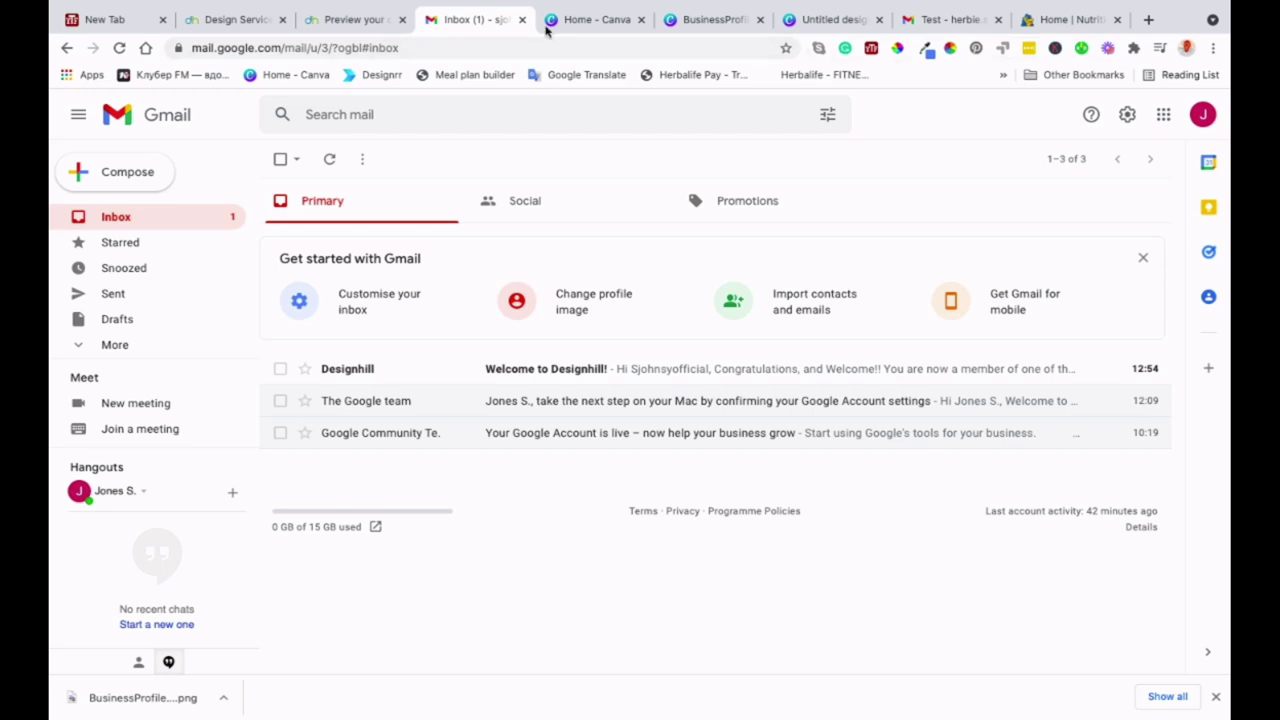
{"action": "left_click", "coordinate": [352, 19]}
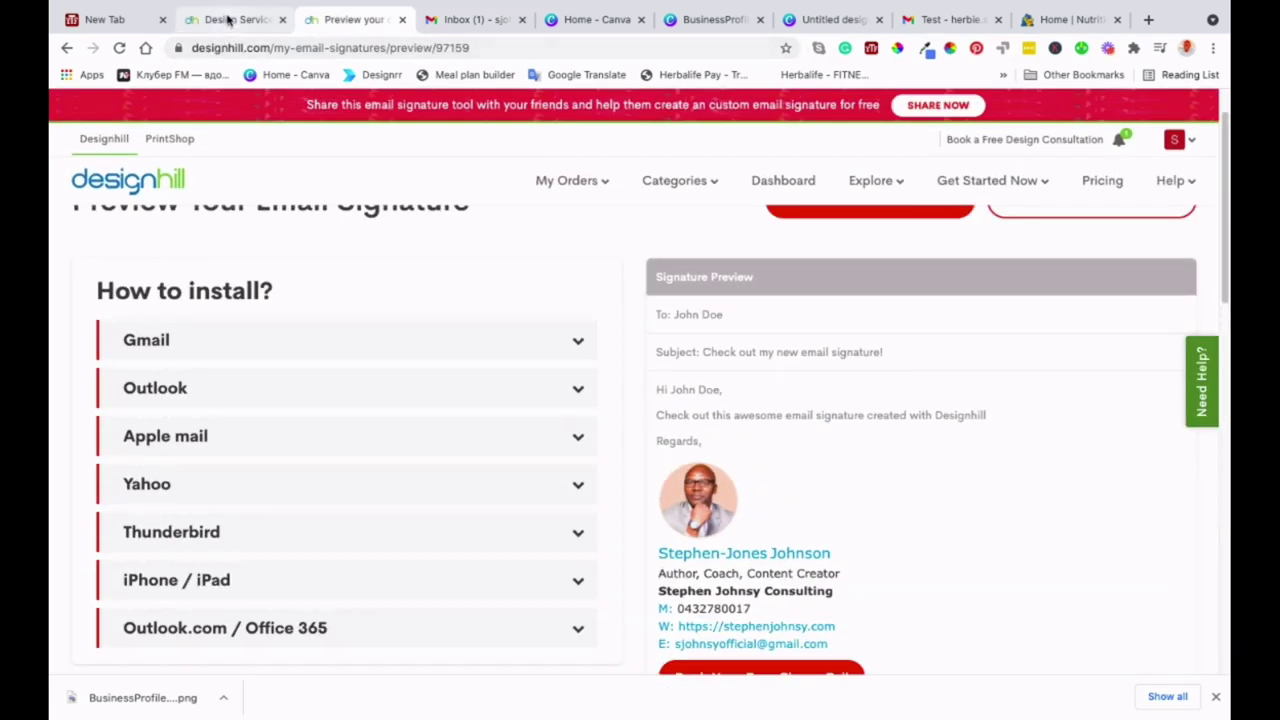
{"action": "left_click", "coordinate": [228, 19]}
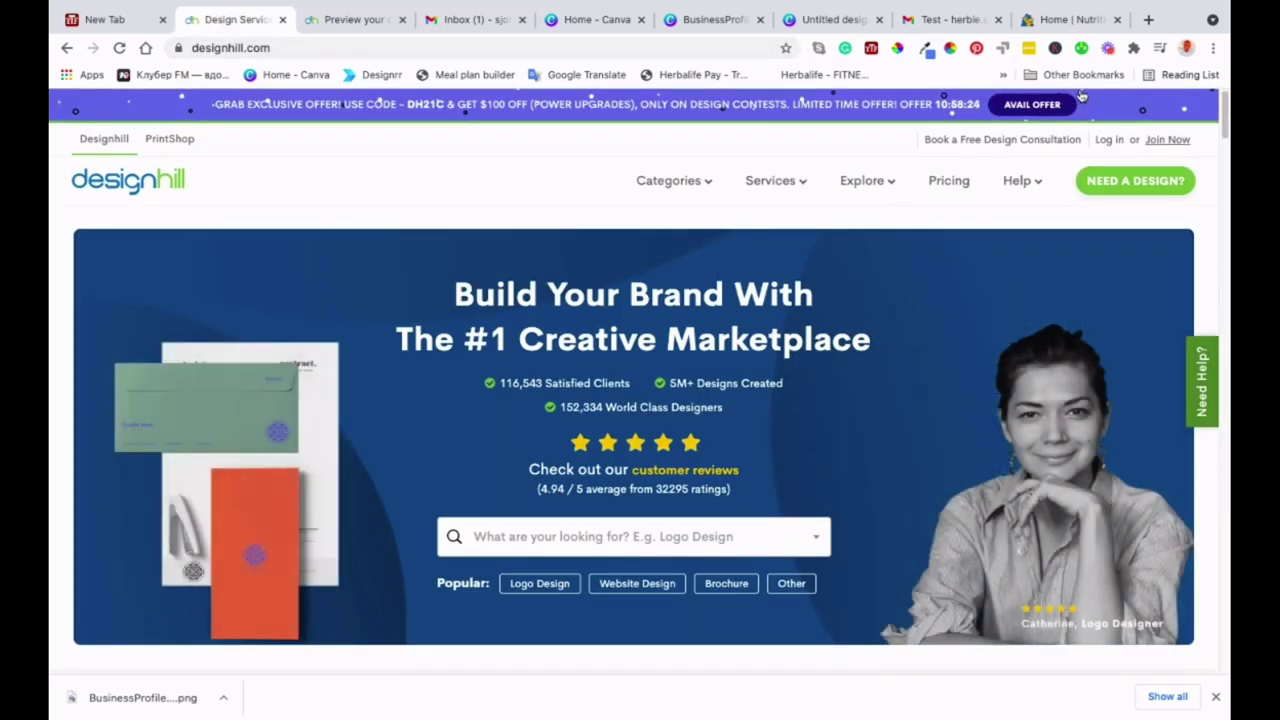